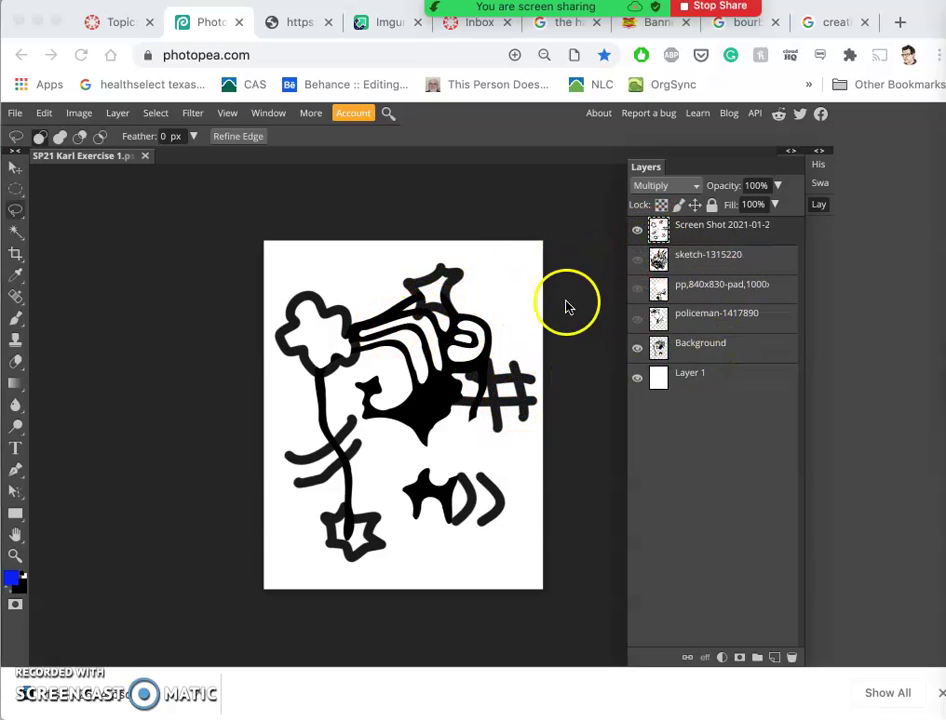
Step: Select the Screen Shot layer and hide the Background fist and Layer 1
{"action": "left_click", "coordinate": [697, 234]}
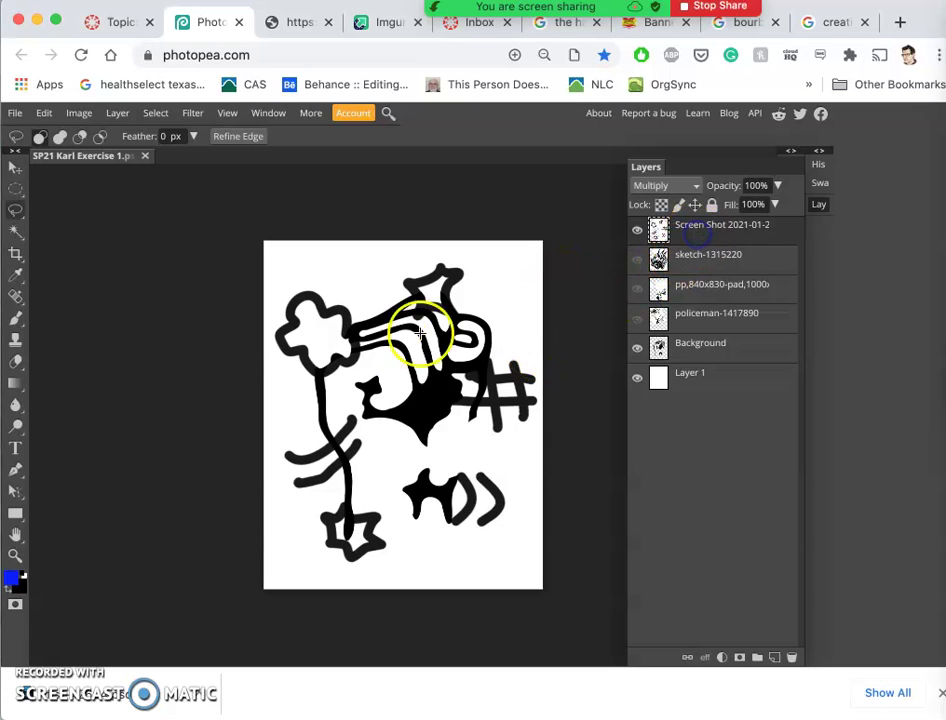
{"action": "mouse_move", "coordinate": [391, 333]}
{"action": "left_mouse_down"}
{"action": "mouse_move", "coordinate": [376, 382]}
{"action": "mouse_move", "coordinate": [393, 359]}
{"action": "mouse_move", "coordinate": [387, 395]}
{"action": "left_mouse_up"}
{"action": "left_click", "coordinate": [638, 350]}
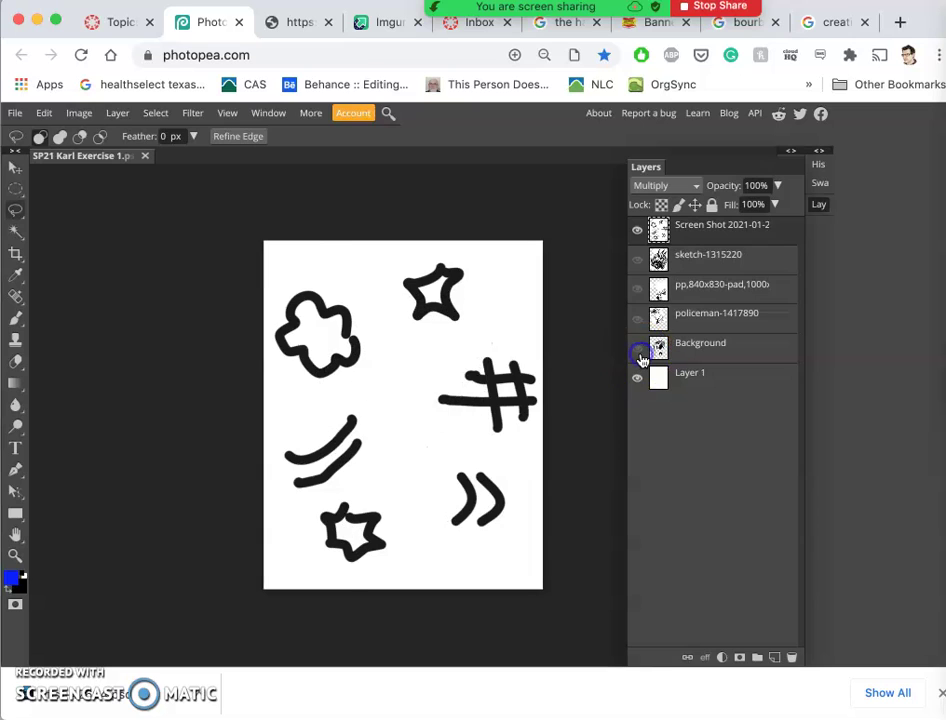
{"action": "left_click", "coordinate": [639, 378]}
Step: Lasso the double chevron strokes and switch to the Move tool
{"action": "mouse_move", "coordinate": [445, 393]}
{"action": "left_mouse_down"}
{"action": "mouse_move", "coordinate": [435, 395]}
{"action": "mouse_move", "coordinate": [456, 507]}
{"action": "mouse_move", "coordinate": [477, 460]}
{"action": "mouse_move", "coordinate": [463, 461]}
{"action": "left_mouse_up"}
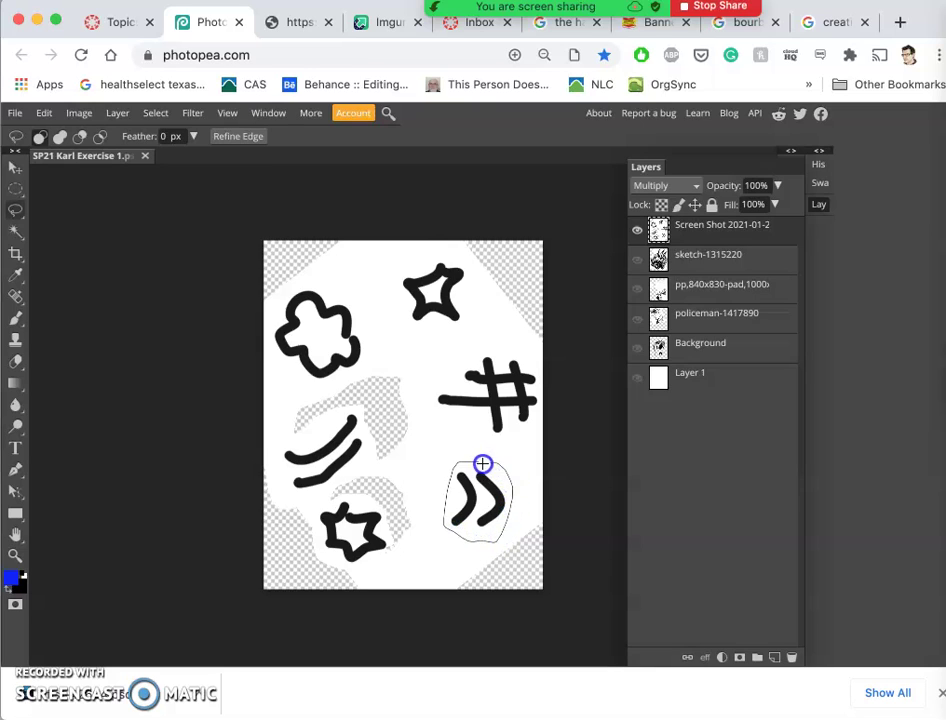
{"action": "mouse_move", "coordinate": [481, 463]}
{"action": "left_mouse_down"}
{"action": "mouse_move", "coordinate": [509, 477]}
{"action": "mouse_move", "coordinate": [509, 512]}
{"action": "mouse_move", "coordinate": [486, 498]}
{"action": "mouse_move", "coordinate": [473, 467]}
{"action": "mouse_move", "coordinate": [507, 490]}
{"action": "left_mouse_up"}
{"action": "left_click", "coordinate": [15, 167]}
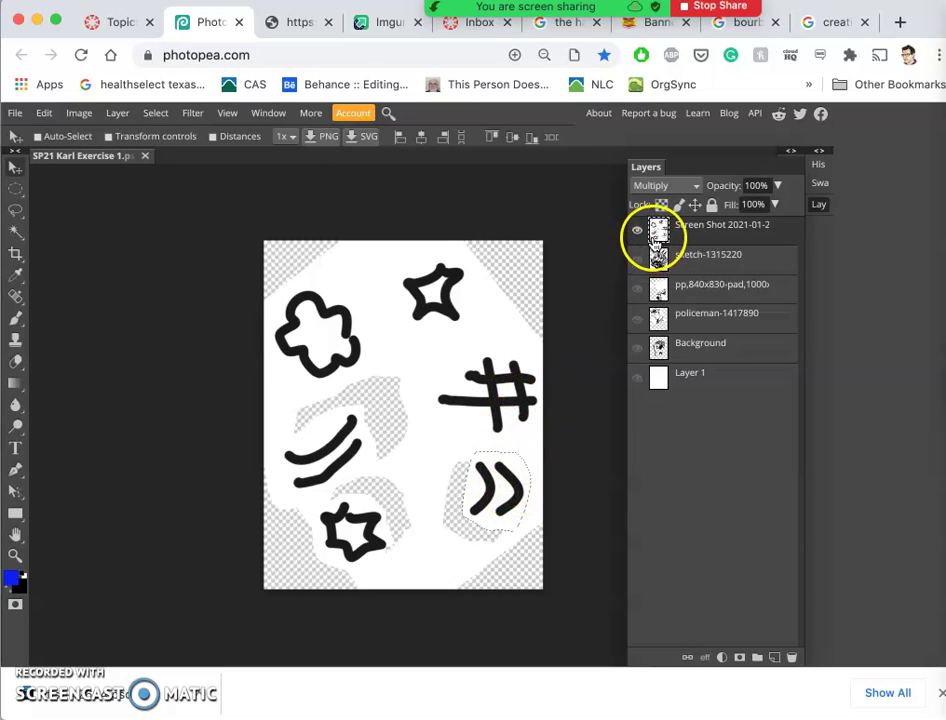
Step: Show the fist and megaphone layers and drag the chevrons below the megaphone
{"action": "left_click", "coordinate": [638, 261]}
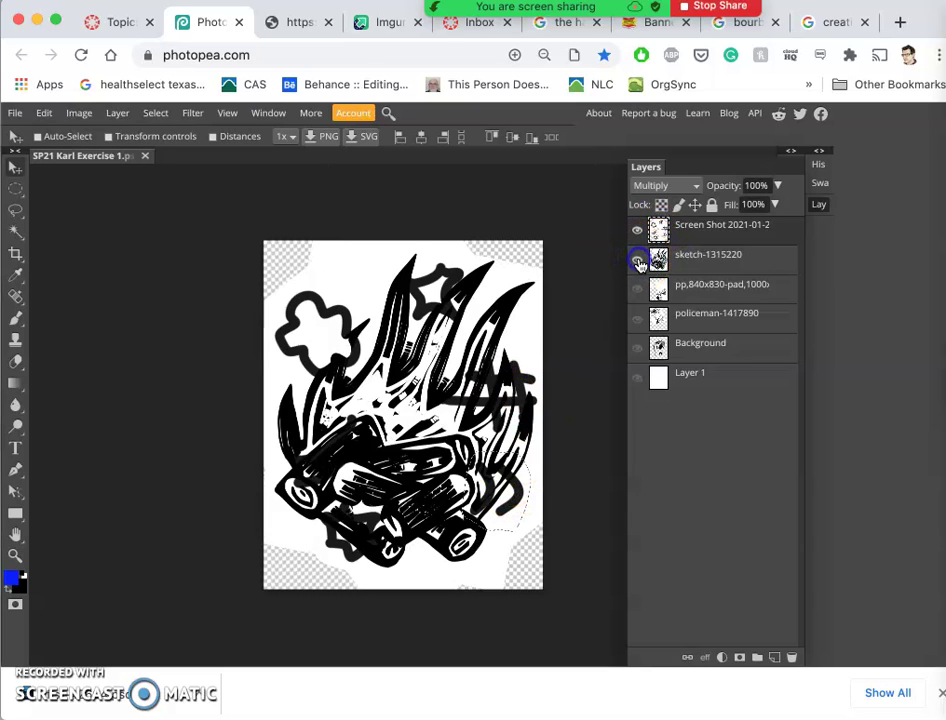
{"action": "left_click", "coordinate": [638, 261]}
{"action": "left_click", "coordinate": [637, 347]}
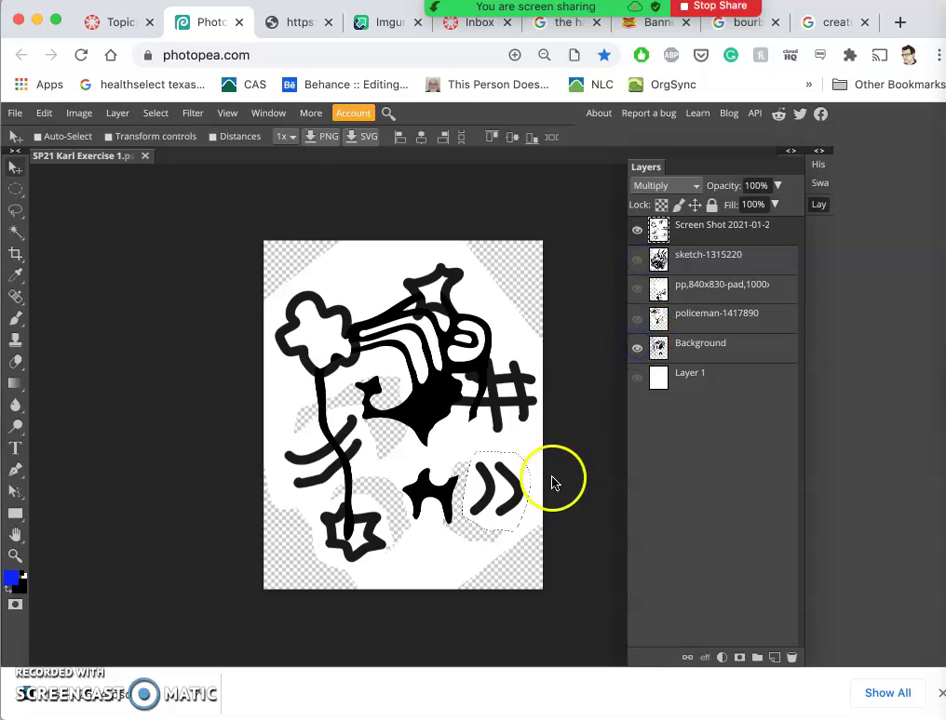
{"action": "left_click", "coordinate": [637, 288]}
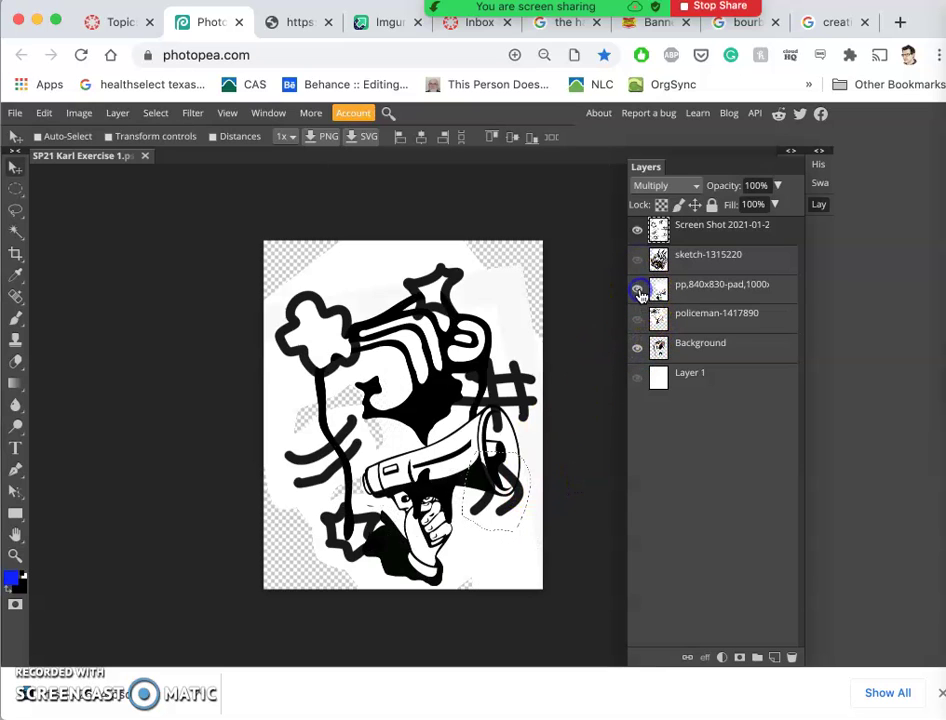
{"action": "left_click_drag", "start_coordinate": [528, 465], "coordinate": [511, 532]}
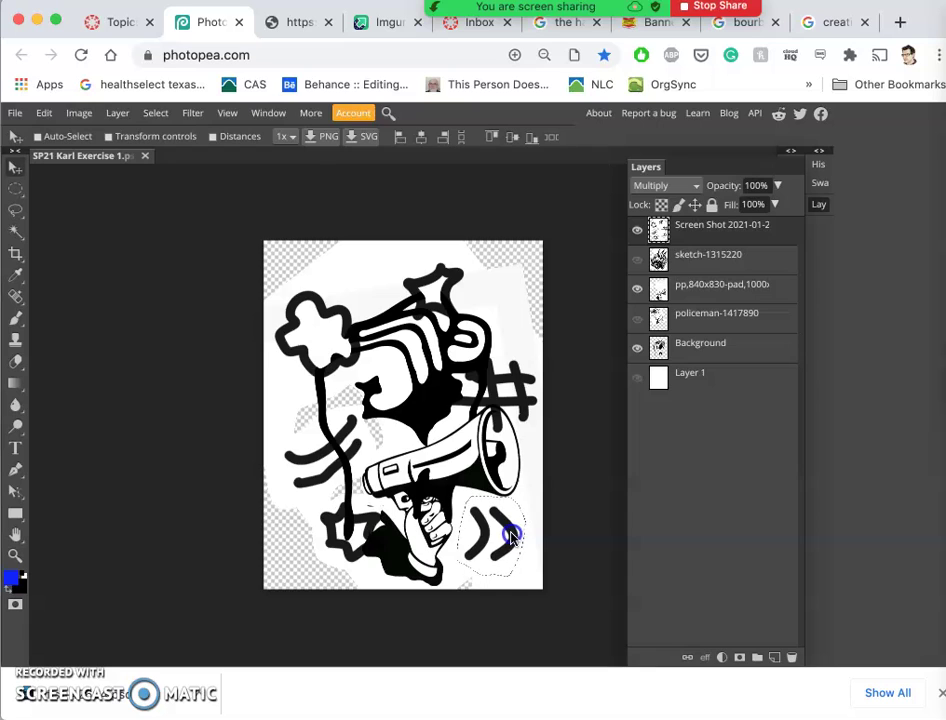
Step: Free Transform the chevrons, rotating them about 30 degrees
{"action": "left_click", "coordinate": [43, 113]}
{"action": "left_click", "coordinate": [76, 429]}
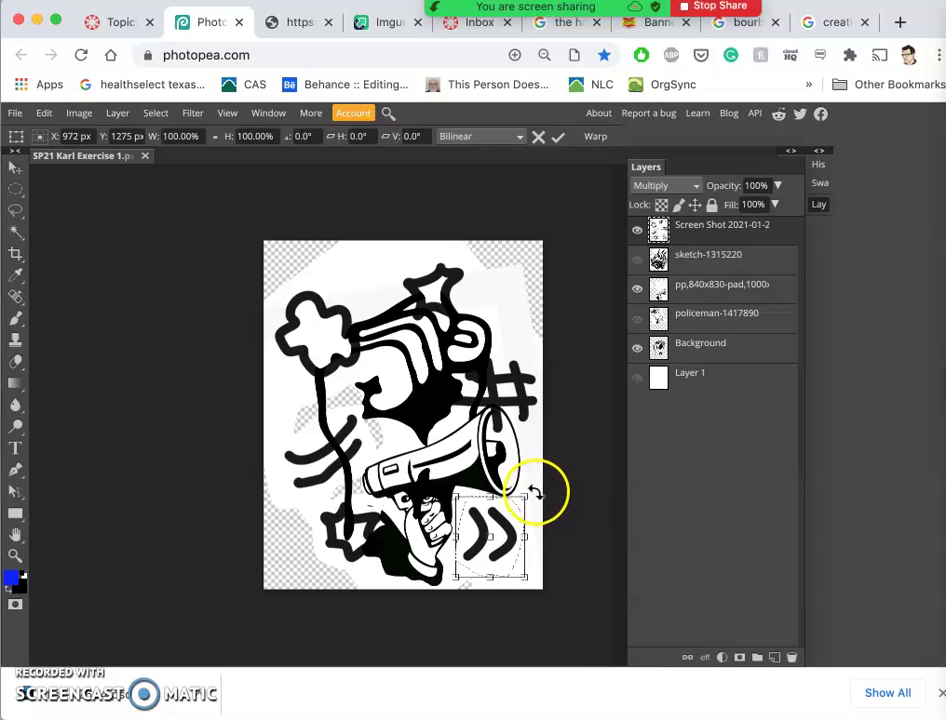
{"action": "left_click_drag", "start_coordinate": [534, 492], "coordinate": [520, 510]}
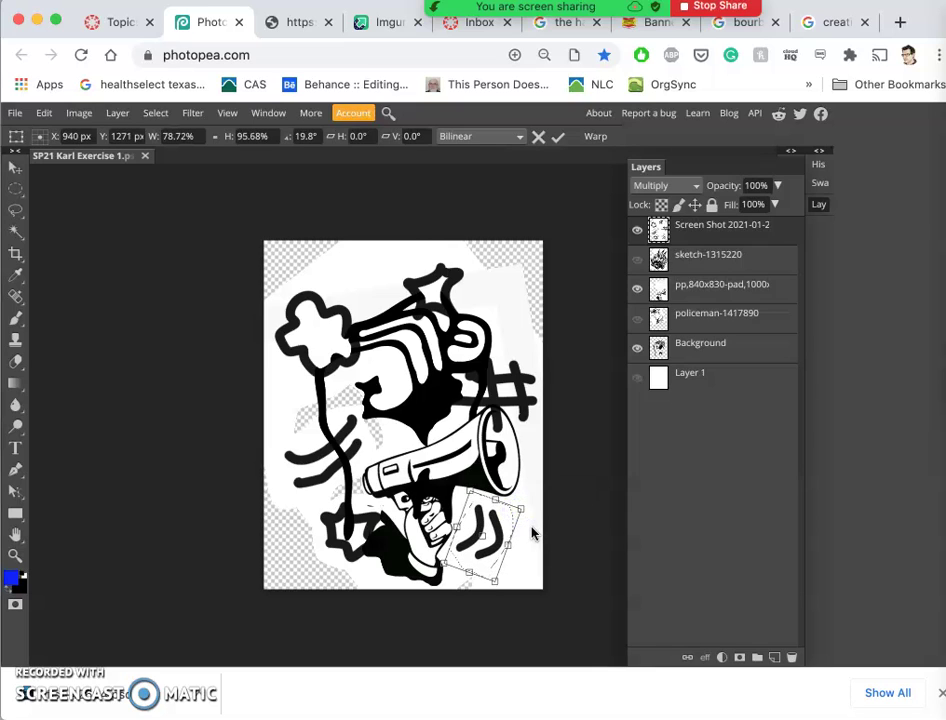
{"action": "key", "text": "Return"}
{"action": "left_click", "coordinate": [537, 520]}
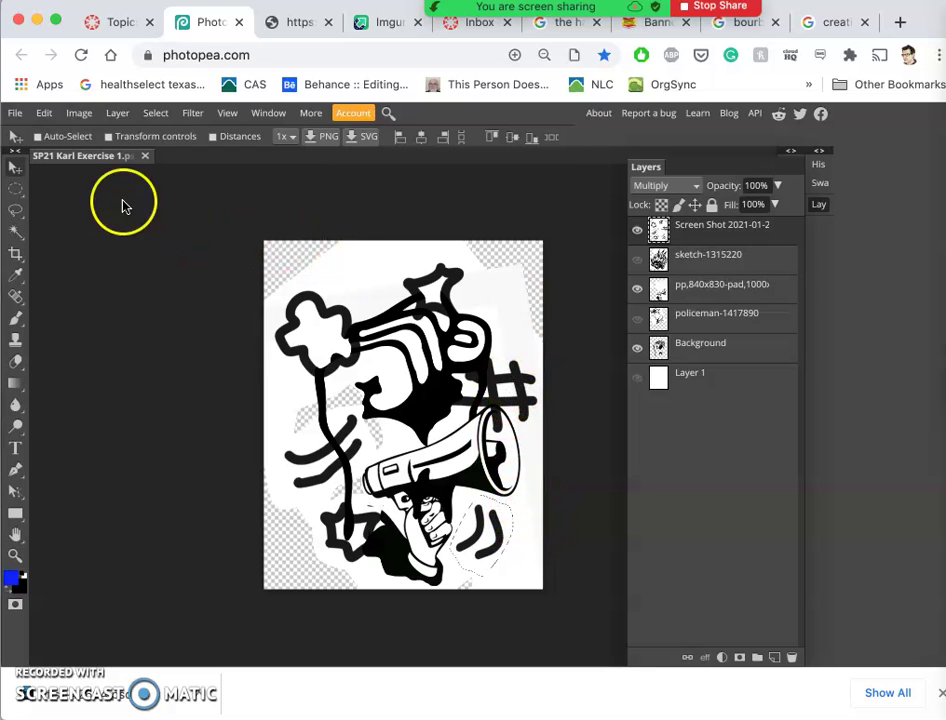
Step: Lasso the hashtag, then scale it to about 80% and rotate it about 79 degrees
{"action": "left_click", "coordinate": [14, 210]}
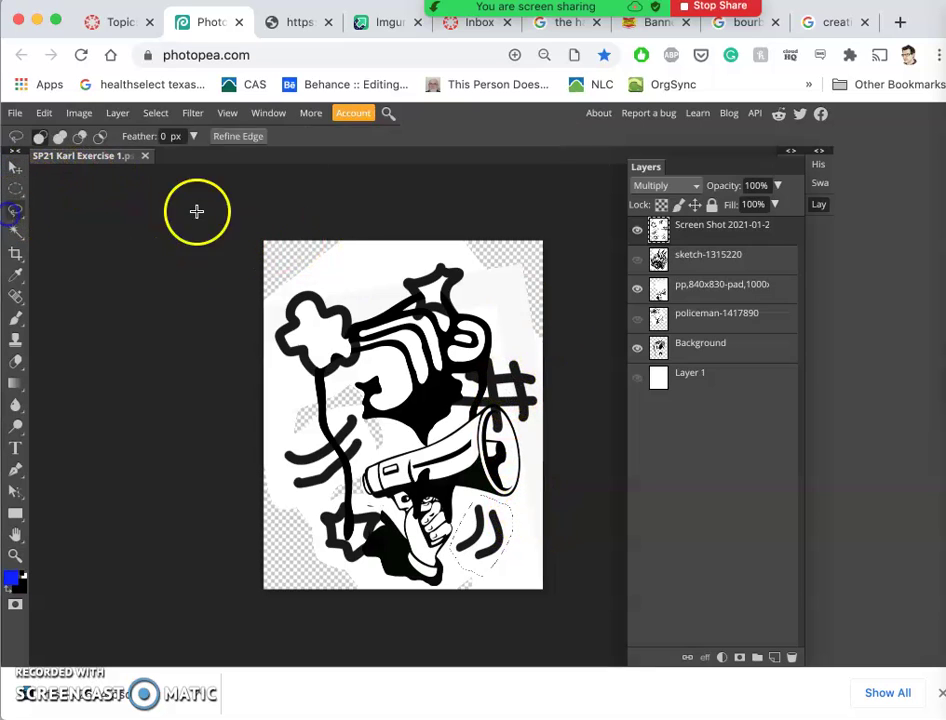
{"action": "left_click", "coordinate": [513, 347]}
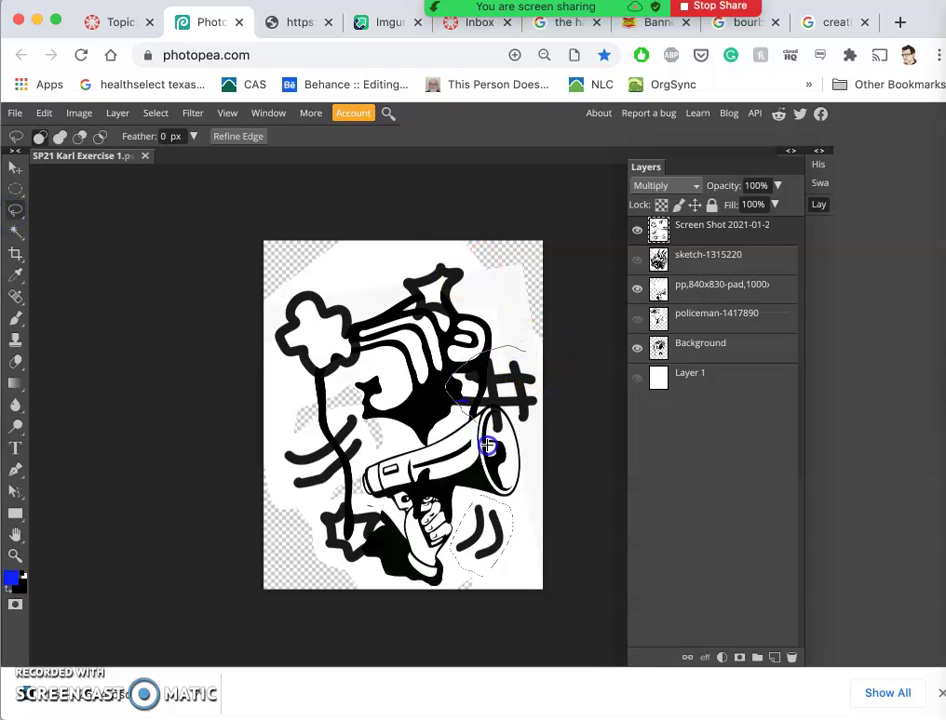
{"action": "left_click_drag", "start_coordinate": [528, 355], "coordinate": [477, 349]}
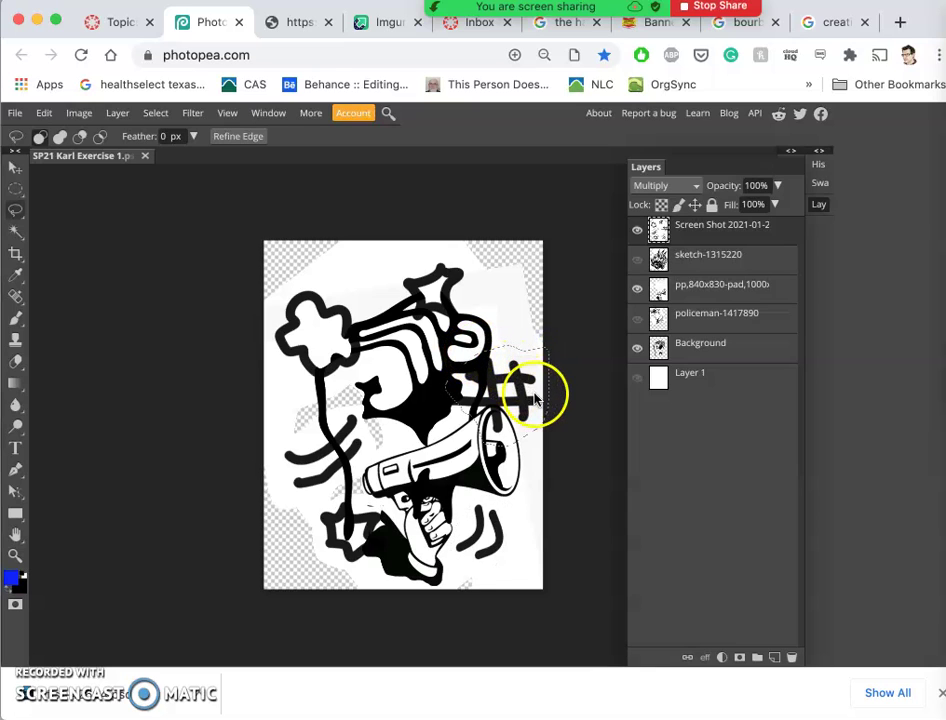
{"action": "key", "text": "ctrl+t"}
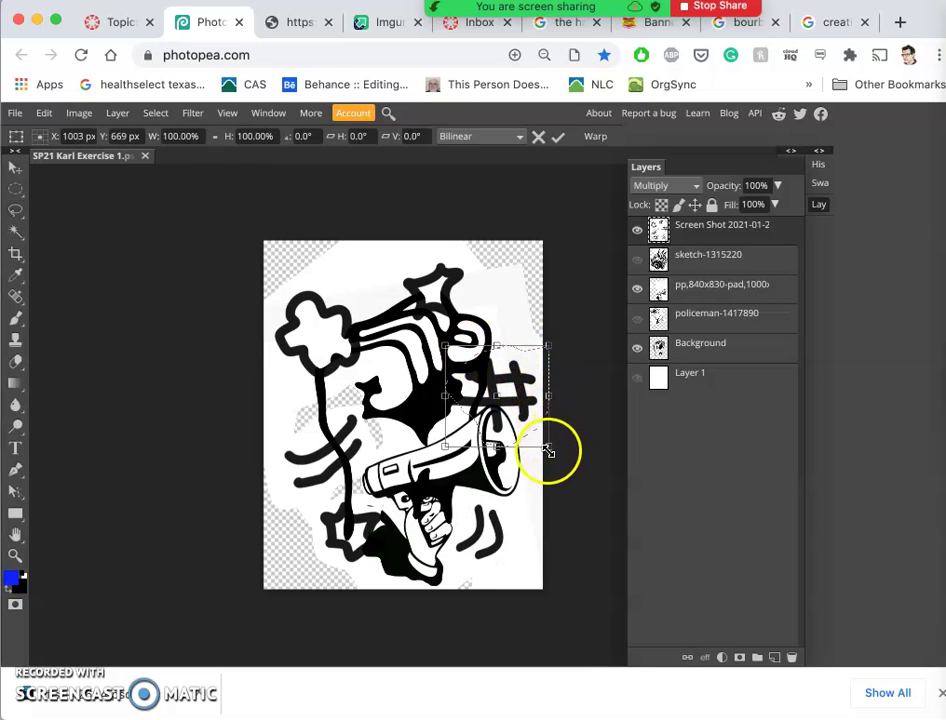
{"action": "left_click_drag", "start_coordinate": [548, 449], "coordinate": [511, 401]}
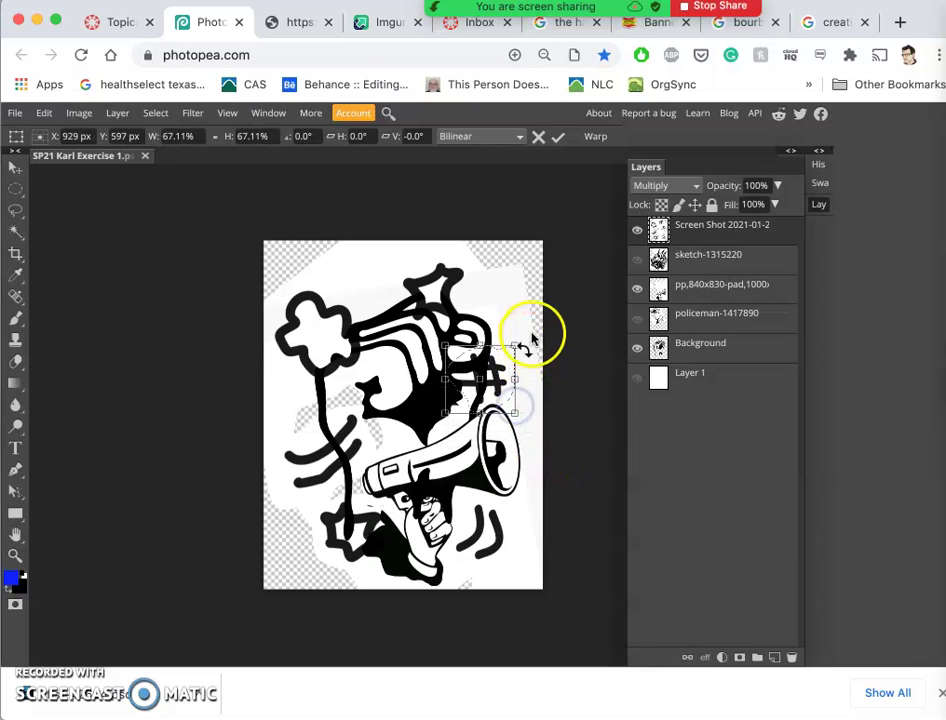
{"action": "left_click_drag", "start_coordinate": [522, 341], "coordinate": [556, 401]}
{"action": "key", "text": "Return"}
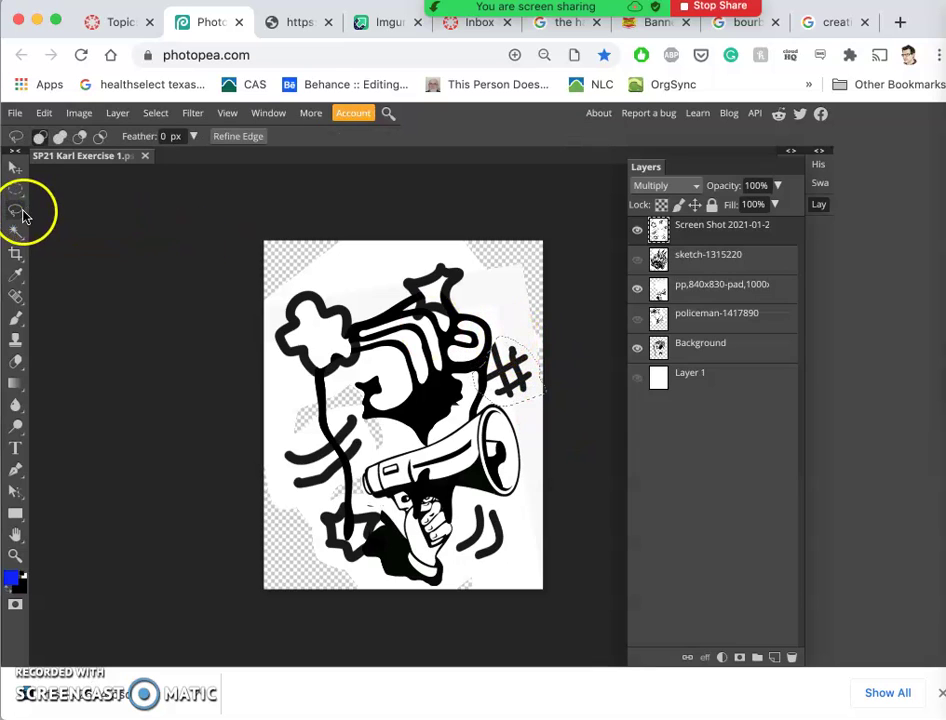
Step: Drop the hashtag selection, then lasso and delete the black blob above the hashtag
{"action": "left_click", "coordinate": [506, 334]}
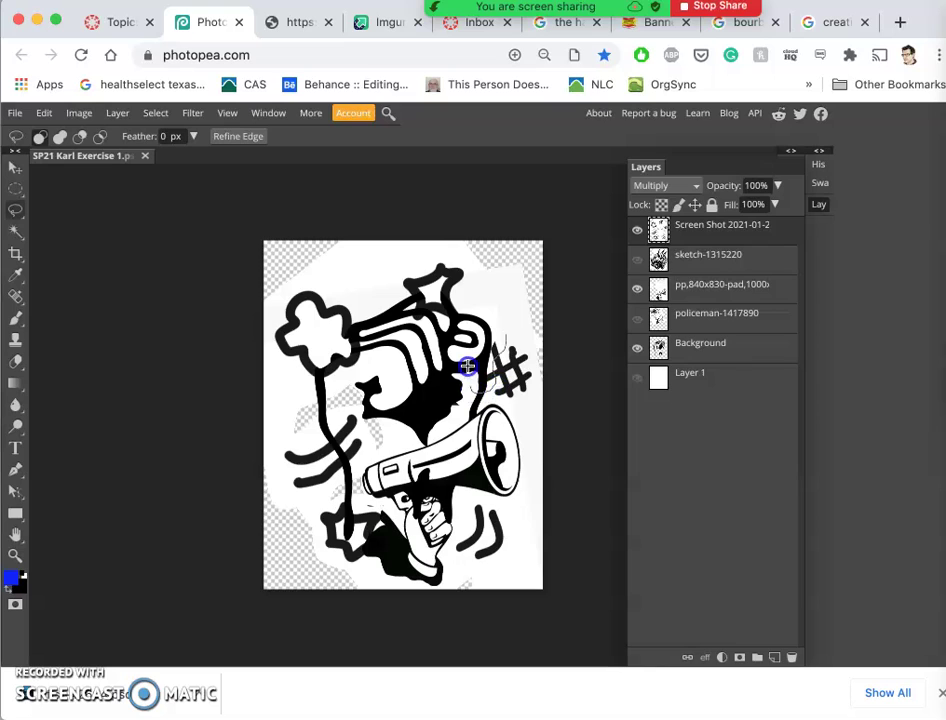
{"action": "left_click", "coordinate": [506, 313]}
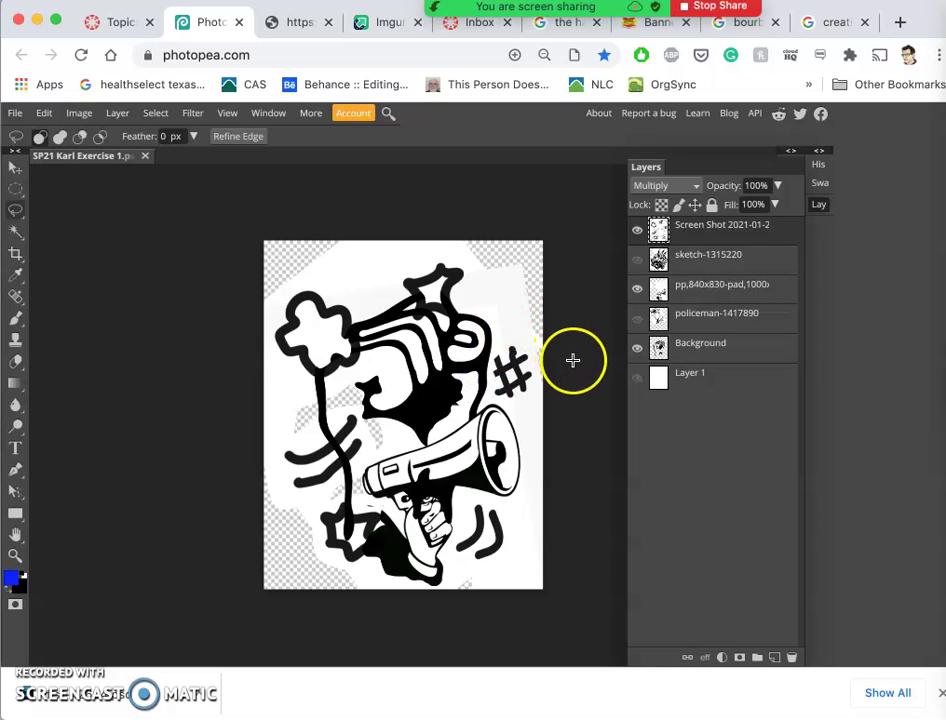
{"action": "scroll", "coordinate": [557, 360], "scroll_direction": "up", "scroll_amount": 8}
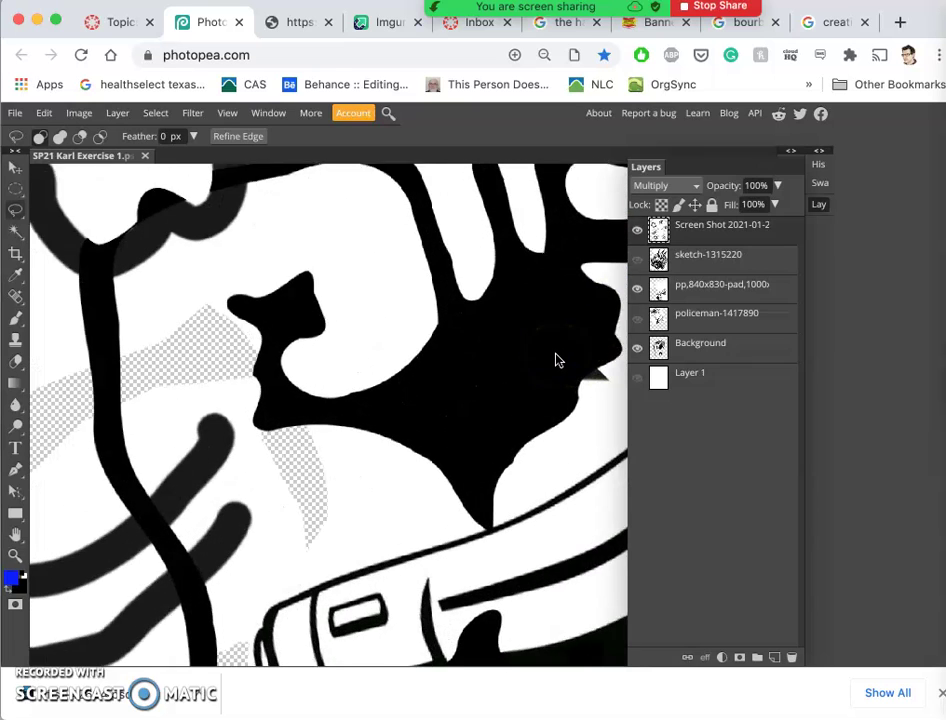
{"action": "scroll", "coordinate": [557, 360], "scroll_direction": "down", "scroll_amount": 6}
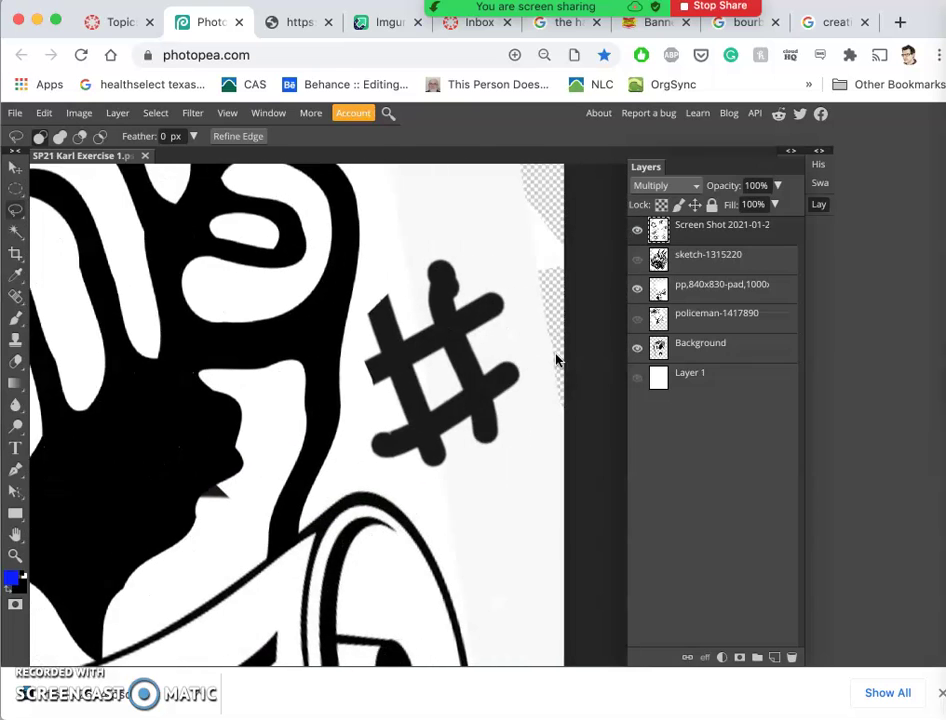
{"action": "left_click", "coordinate": [392, 301]}
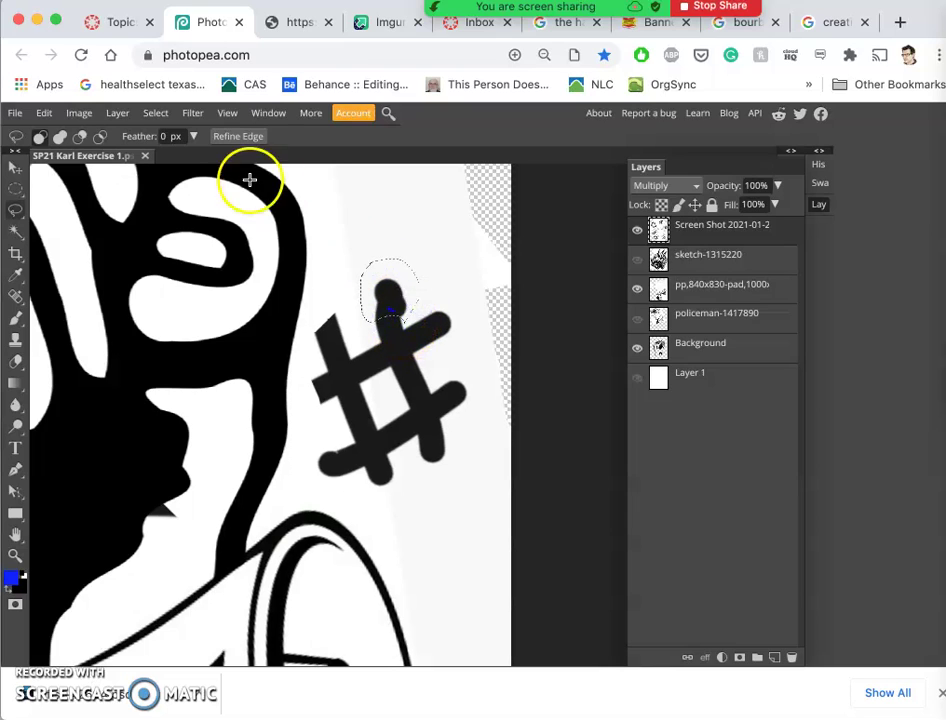
{"action": "key", "text": "Delete"}
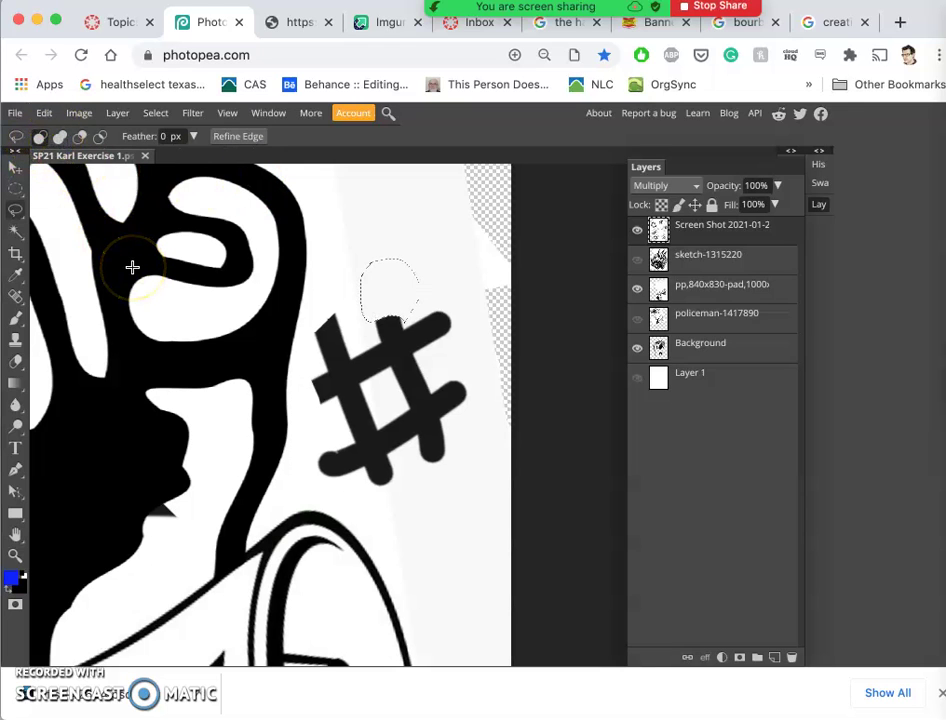
{"action": "left_click_drag", "start_coordinate": [132, 267], "coordinate": [188, 354]}
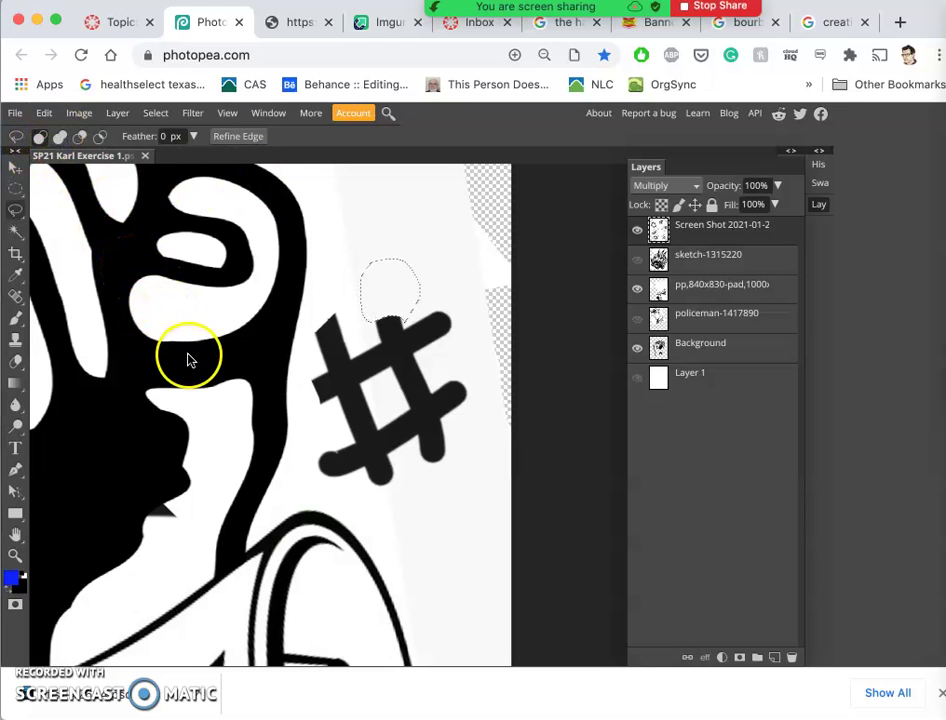
{"action": "scroll", "coordinate": [188, 360], "scroll_direction": "down", "scroll_amount": 5}
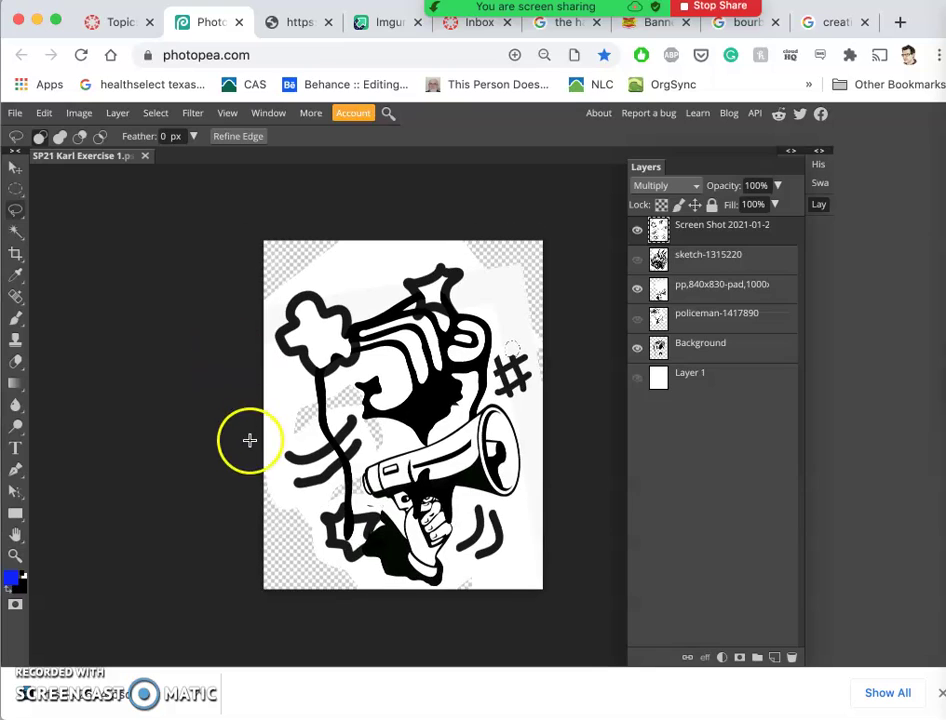
{"action": "scroll", "coordinate": [430, 510], "scroll_direction": "up", "scroll_amount": 5}
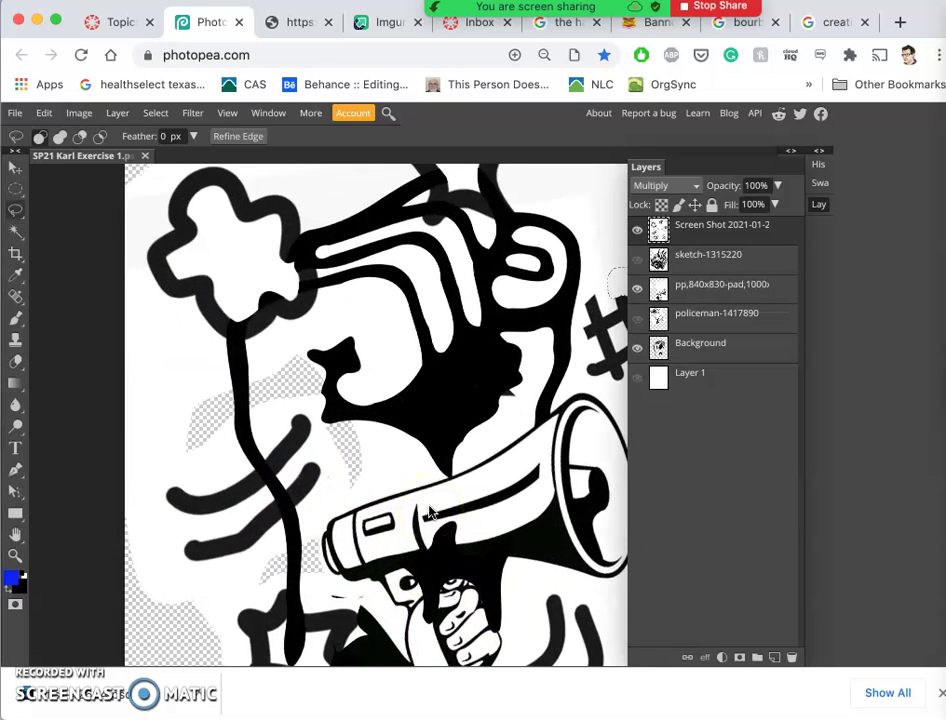
{"action": "scroll", "coordinate": [430, 510], "scroll_direction": "up", "scroll_amount": 5}
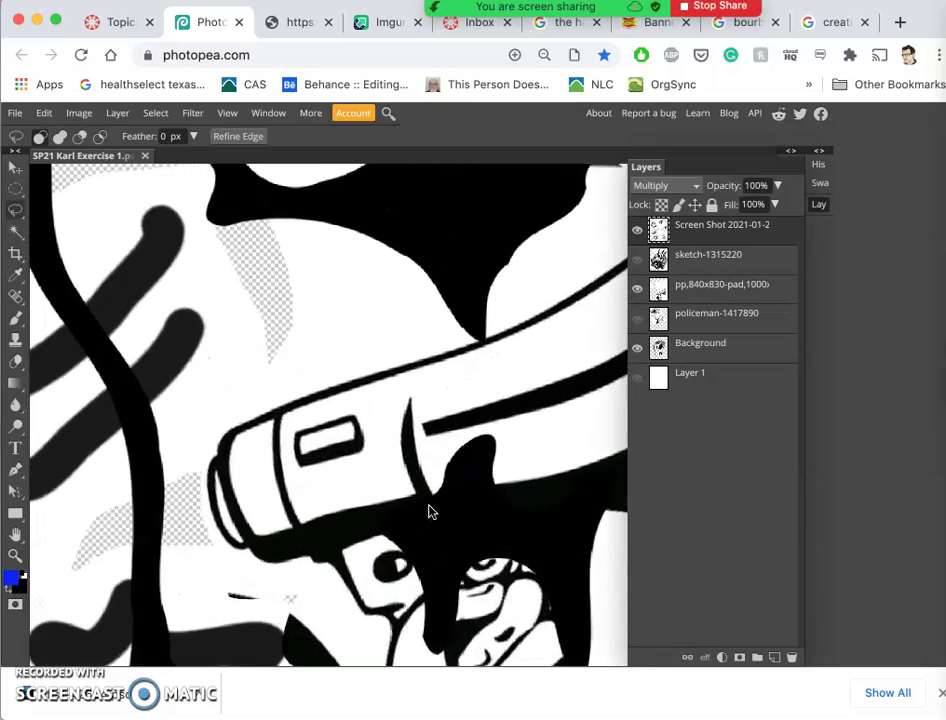
{"action": "scroll", "coordinate": [430, 510], "scroll_direction": "up", "scroll_amount": 6}
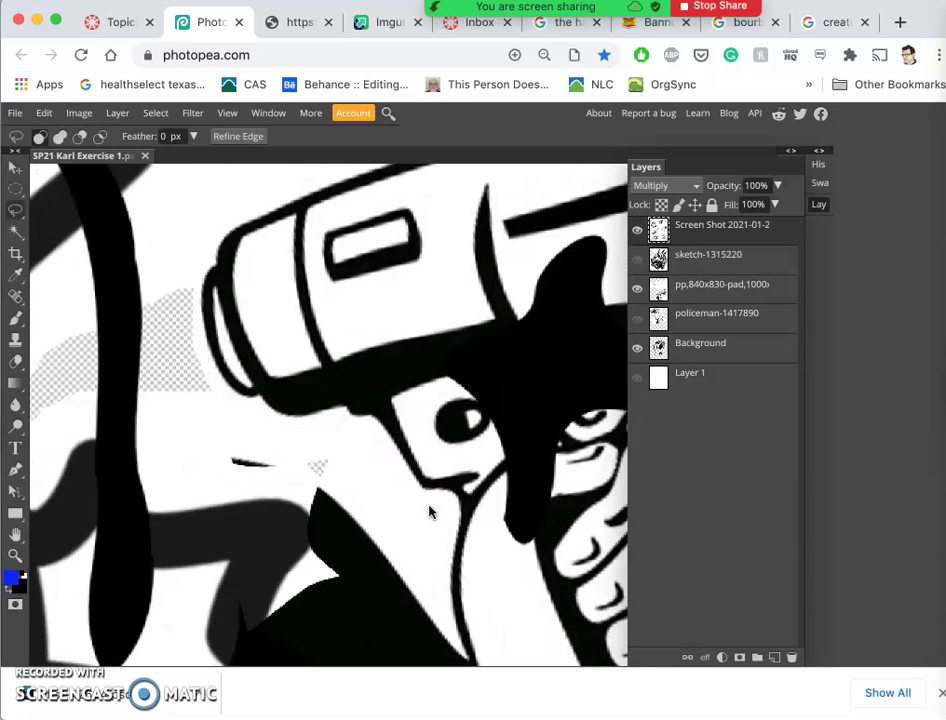
Step: On the Background layer, delete the stray stroke tip inside the lasso selection
{"action": "left_click", "coordinate": [645, 358]}
{"action": "left_click", "coordinate": [637, 348]}
{"action": "left_click", "coordinate": [637, 348]}
{"action": "left_click", "coordinate": [688, 343]}
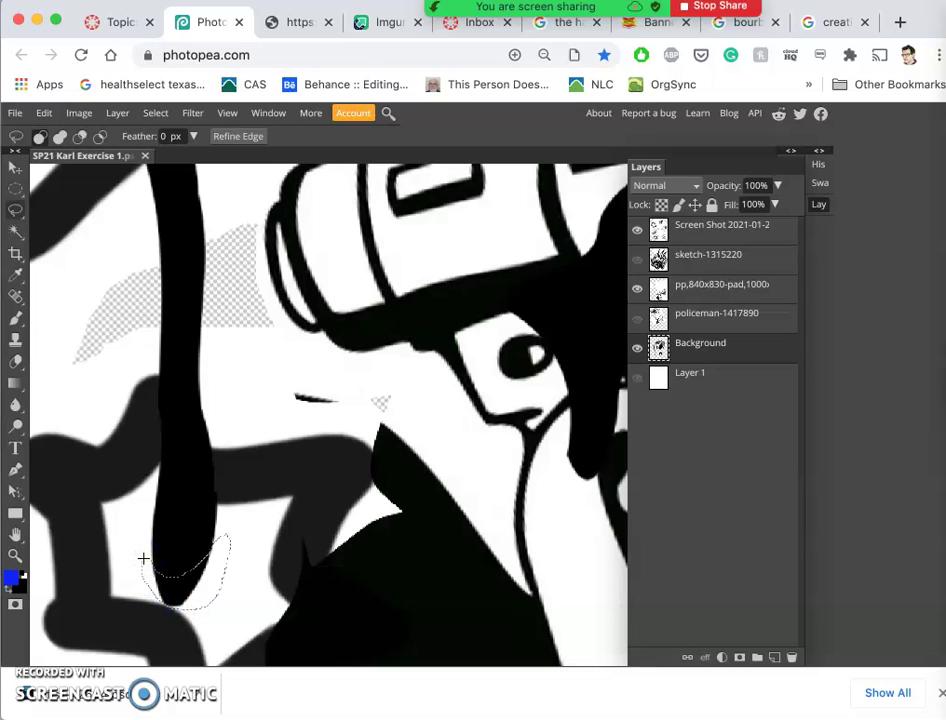
{"action": "key", "text": "Delete"}
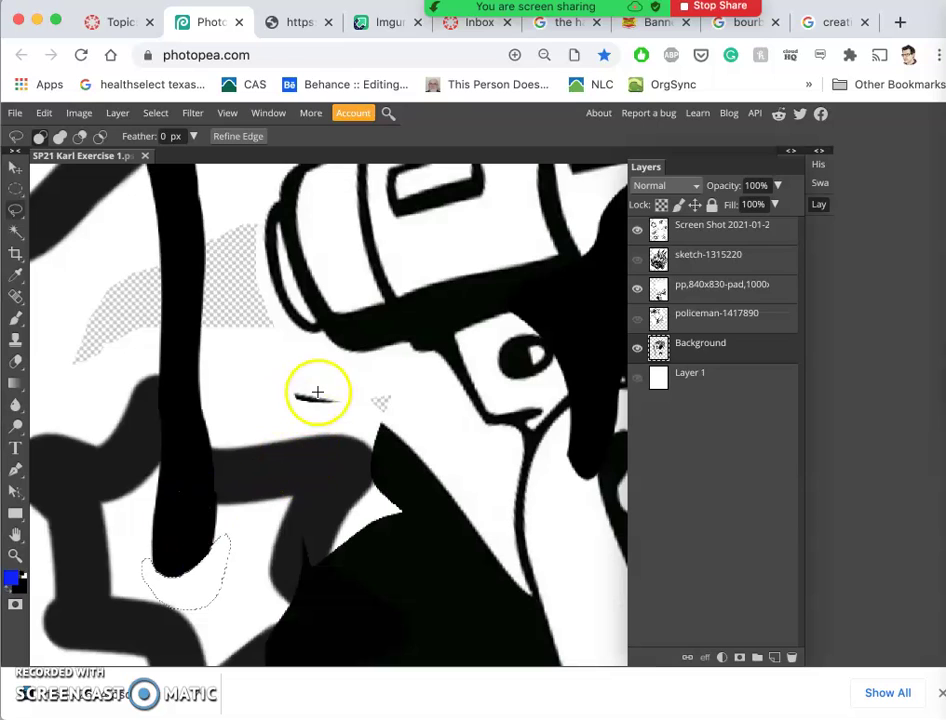
{"action": "left_click", "coordinate": [696, 350]}
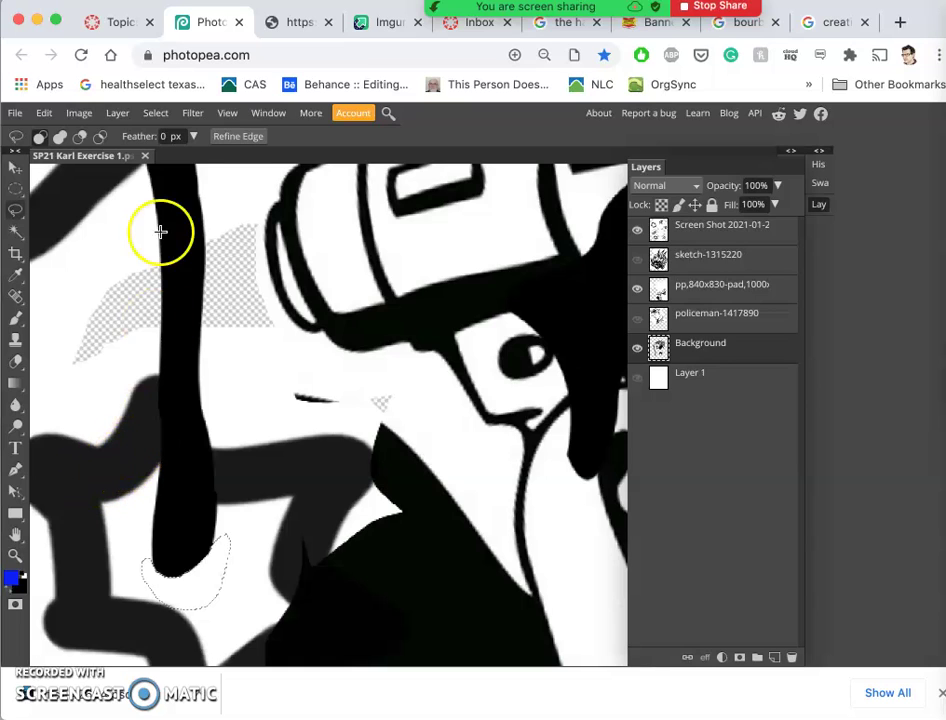
{"action": "left_click", "coordinate": [16, 210]}
{"action": "left_click", "coordinate": [264, 327]}
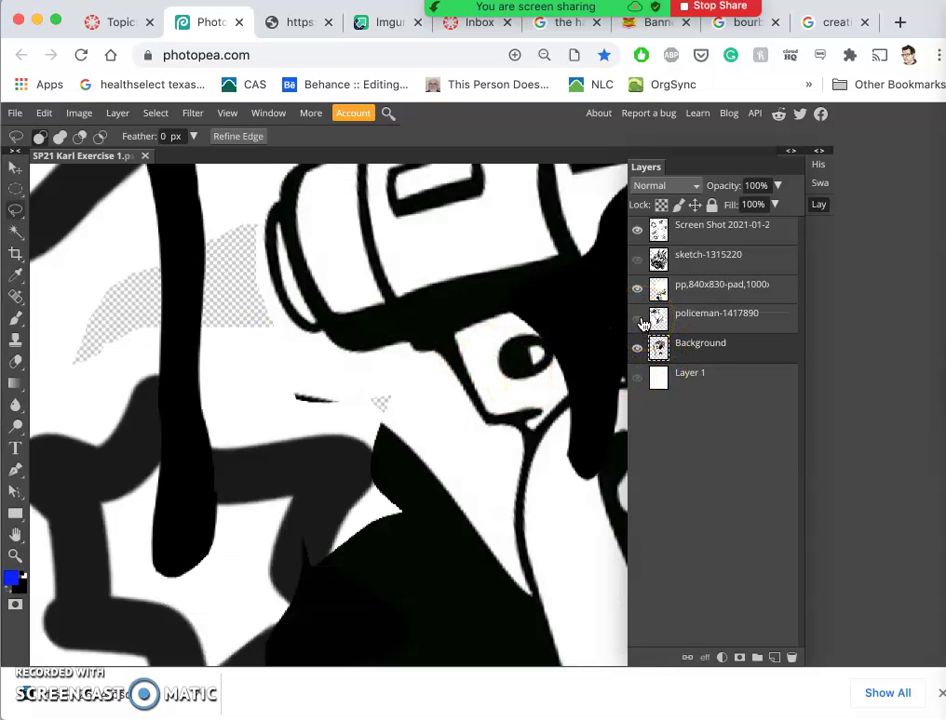
Step: On the bullhorn-hand layer, erase the black patch inside the selection
{"action": "left_click", "coordinate": [688, 292]}
{"action": "left_click", "coordinate": [341, 376]}
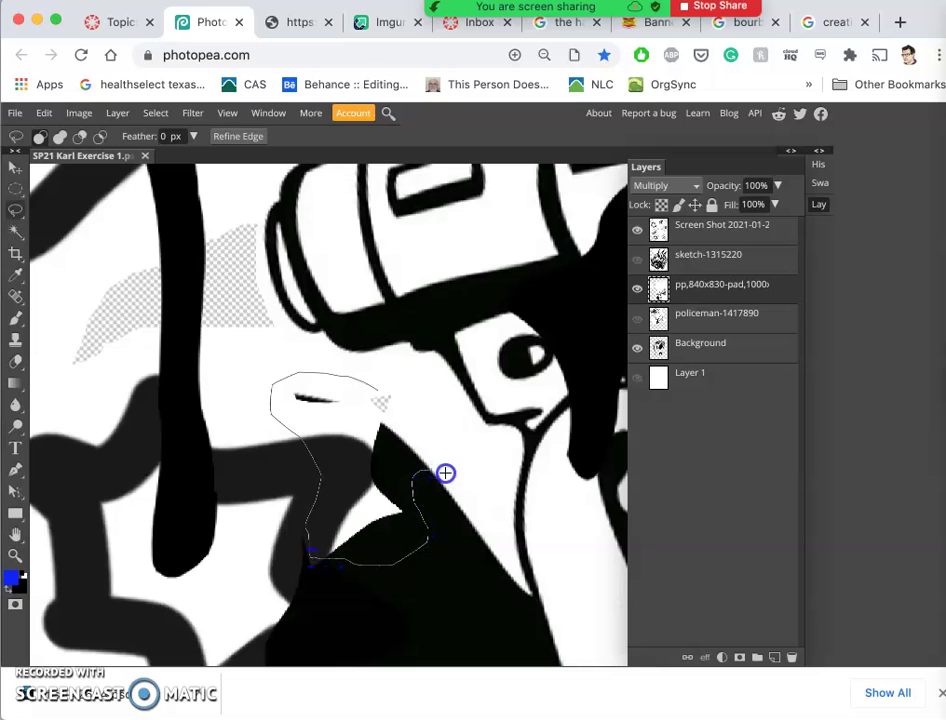
{"action": "key", "text": "Delete"}
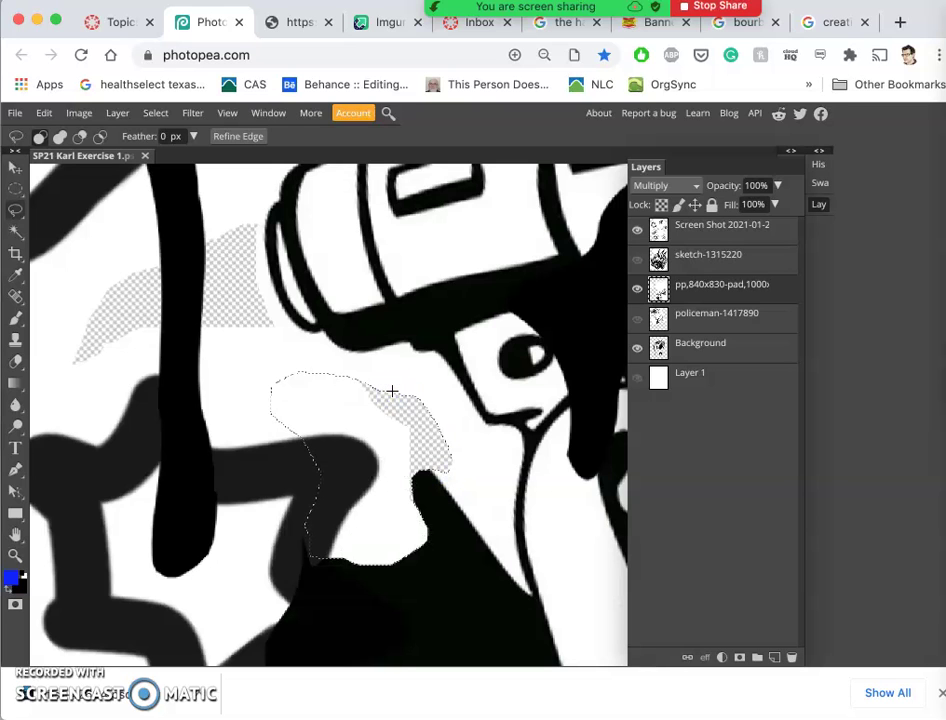
{"action": "scroll", "coordinate": [392, 392], "scroll_direction": "down", "scroll_amount": 5}
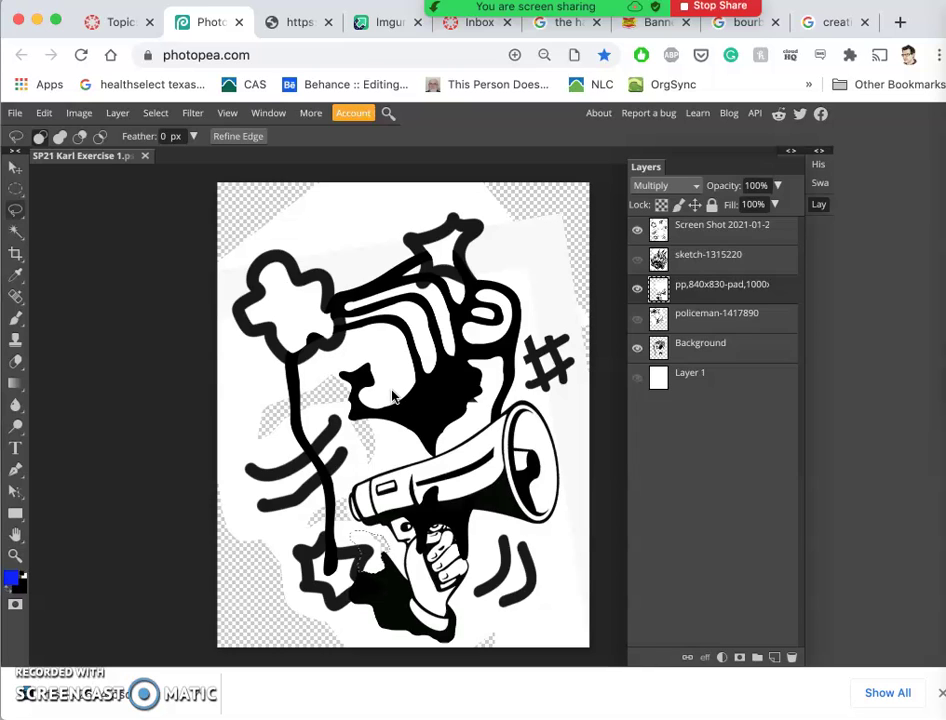
Step: Lasso the dark area along the fist's top edge and zoom out to review
{"action": "mouse_move", "coordinate": [450, 321]}
{"action": "left_mouse_down"}
{"action": "mouse_move", "coordinate": [440, 367]}
{"action": "mouse_move", "coordinate": [459, 418]}
{"action": "left_mouse_up"}
{"action": "scroll", "coordinate": [459, 418], "scroll_direction": "up", "scroll_amount": 6}
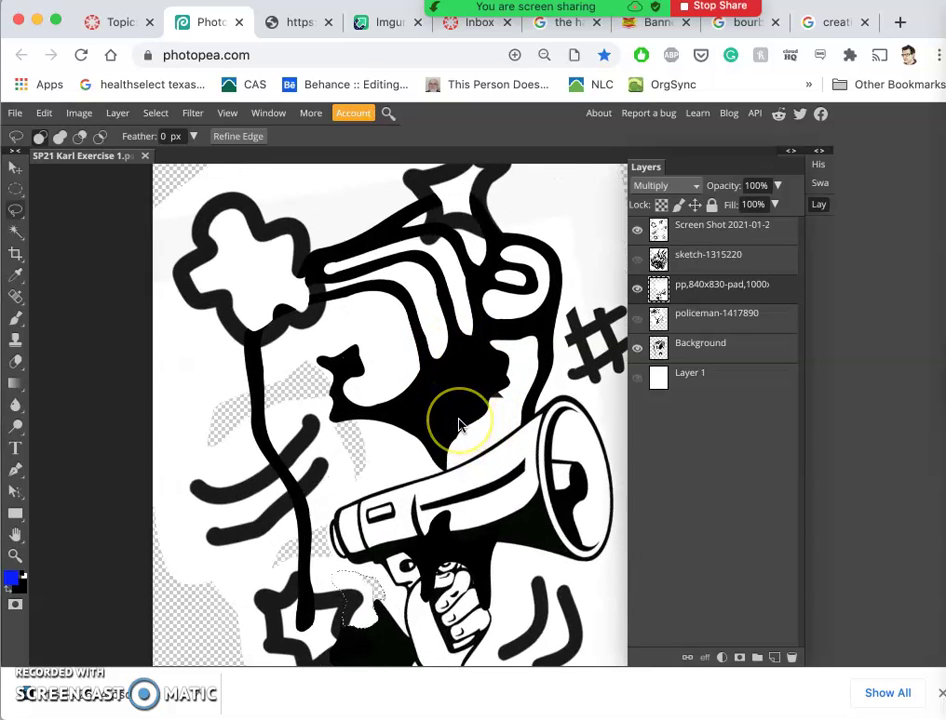
{"action": "scroll", "coordinate": [459, 424], "scroll_direction": "down", "scroll_amount": 2}
{"action": "mouse_move", "coordinate": [477, 502]}
{"action": "left_mouse_down"}
{"action": "mouse_move", "coordinate": [458, 517]}
{"action": "mouse_move", "coordinate": [457, 536]}
{"action": "left_mouse_up"}
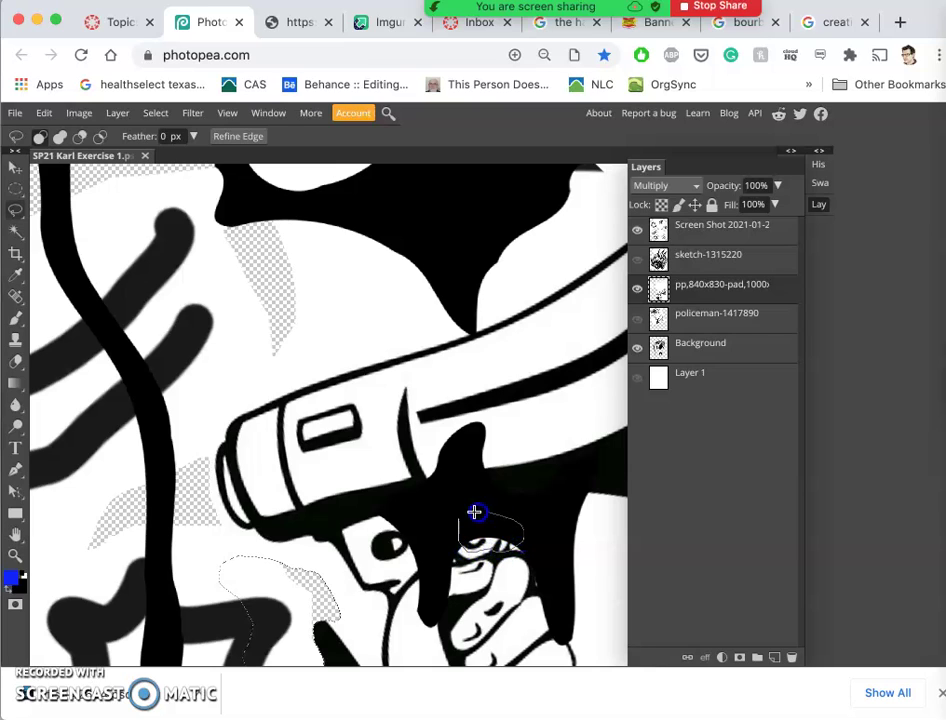
{"action": "mouse_move", "coordinate": [474, 512]}
{"action": "left_mouse_down"}
{"action": "mouse_move", "coordinate": [517, 503]}
{"action": "mouse_move", "coordinate": [520, 513]}
{"action": "left_mouse_up"}
{"action": "left_click_drag", "start_coordinate": [435, 476], "coordinate": [435, 476]}
{"action": "scroll", "coordinate": [435, 476], "scroll_direction": "down", "scroll_amount": 5}
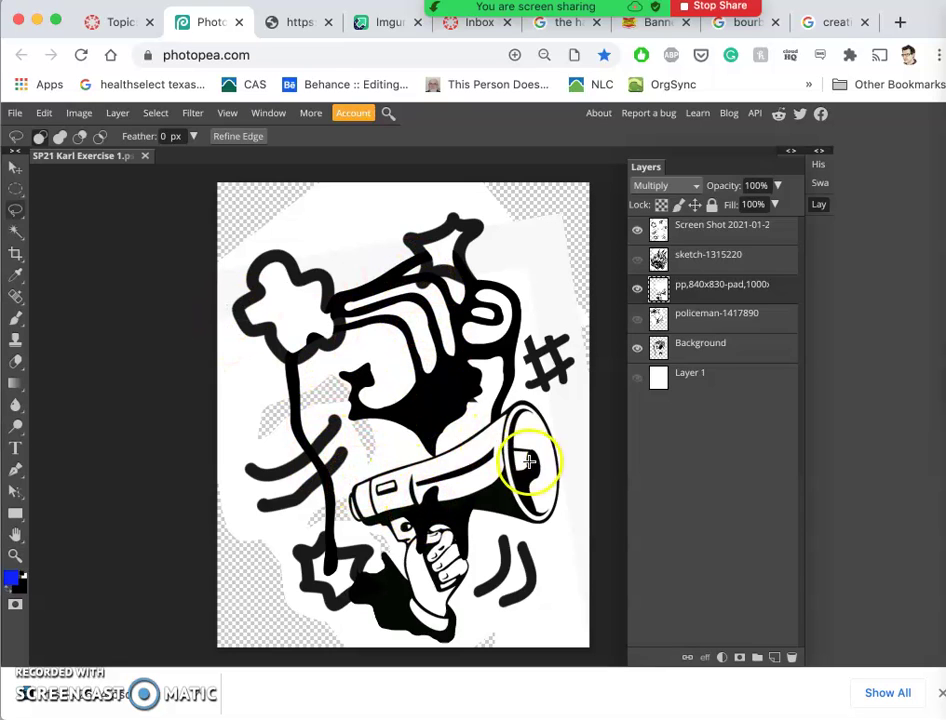
{"action": "scroll", "coordinate": [527, 462], "scroll_direction": "down", "scroll_amount": 3}
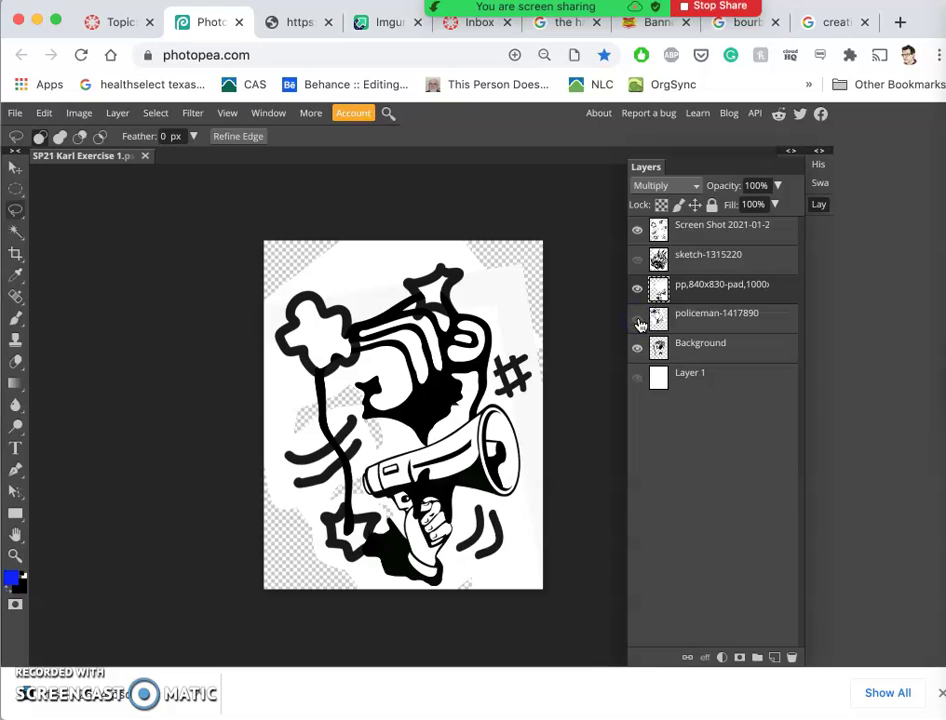
Step: Show the policeman layer and hide the bullhorn-hand and Screen Shot layers
{"action": "left_click", "coordinate": [637, 318]}
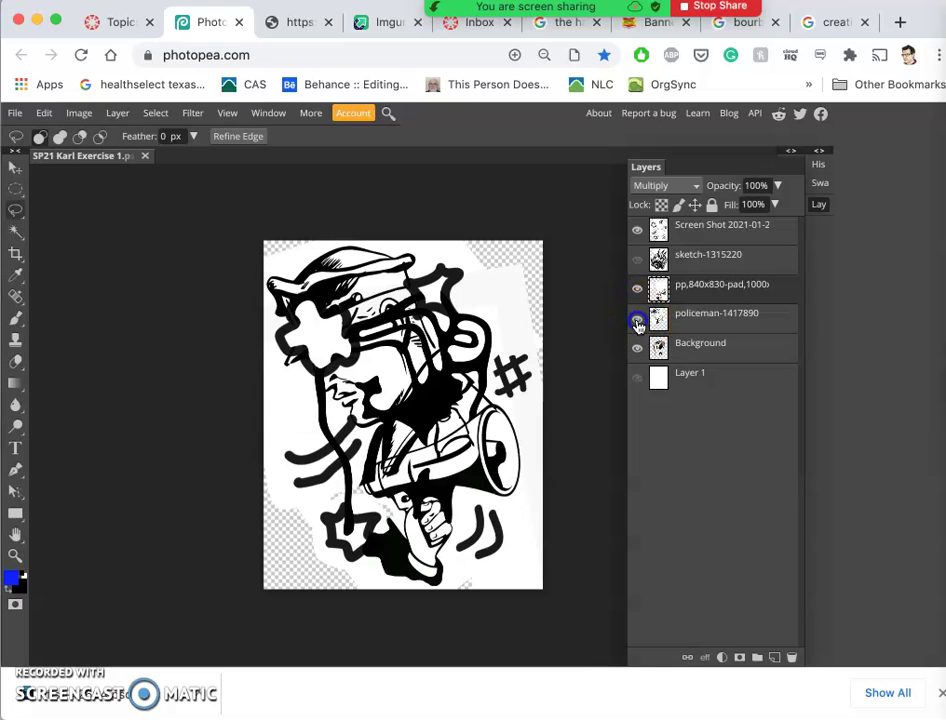
{"action": "mouse_move", "coordinate": [548, 303]}
{"action": "left_mouse_down"}
{"action": "mouse_move", "coordinate": [449, 308]}
{"action": "mouse_move", "coordinate": [358, 297]}
{"action": "mouse_move", "coordinate": [411, 311]}
{"action": "mouse_move", "coordinate": [442, 333]}
{"action": "mouse_move", "coordinate": [407, 353]}
{"action": "mouse_move", "coordinate": [392, 416]}
{"action": "mouse_move", "coordinate": [421, 357]}
{"action": "mouse_move", "coordinate": [450, 392]}
{"action": "mouse_move", "coordinate": [387, 419]}
{"action": "mouse_move", "coordinate": [400, 347]}
{"action": "mouse_move", "coordinate": [462, 376]}
{"action": "mouse_move", "coordinate": [455, 398]}
{"action": "mouse_move", "coordinate": [411, 345]}
{"action": "mouse_move", "coordinate": [368, 366]}
{"action": "mouse_move", "coordinate": [475, 430]}
{"action": "left_mouse_up"}
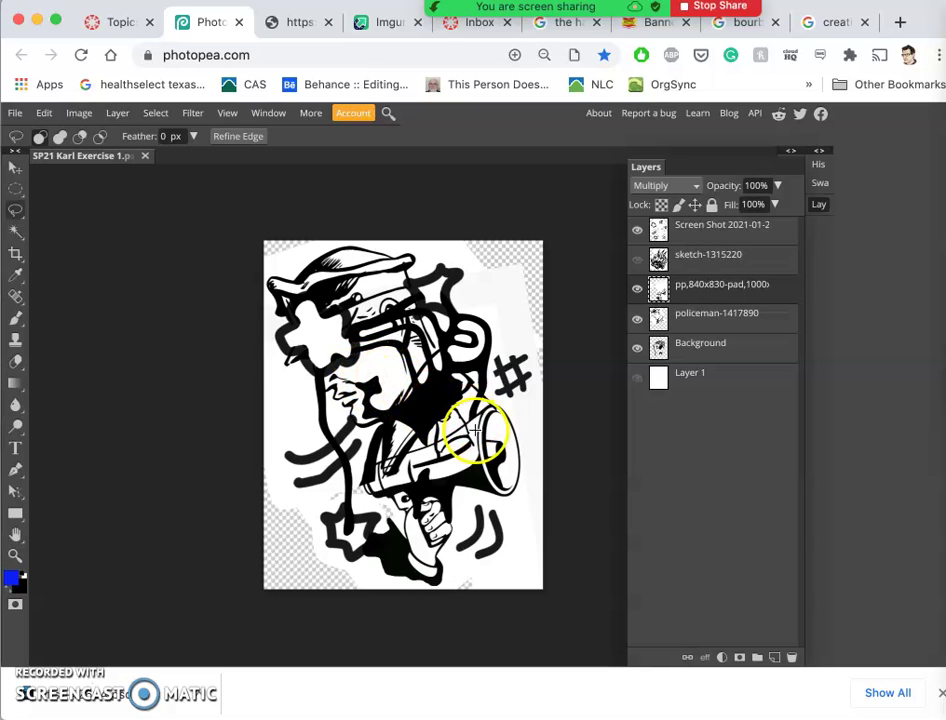
{"action": "left_click", "coordinate": [638, 289]}
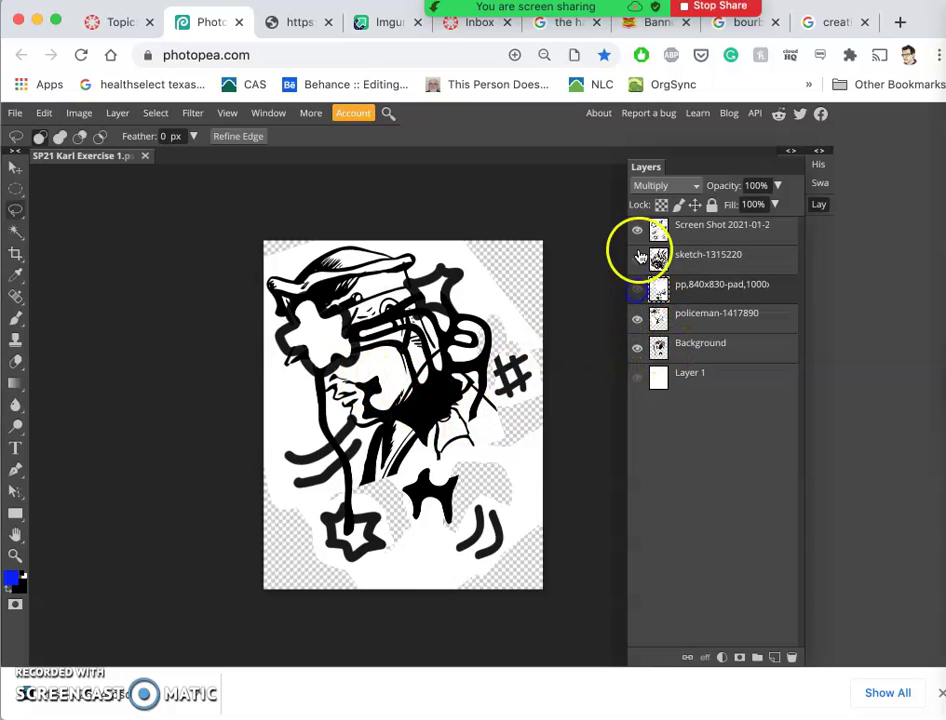
{"action": "left_click", "coordinate": [638, 231]}
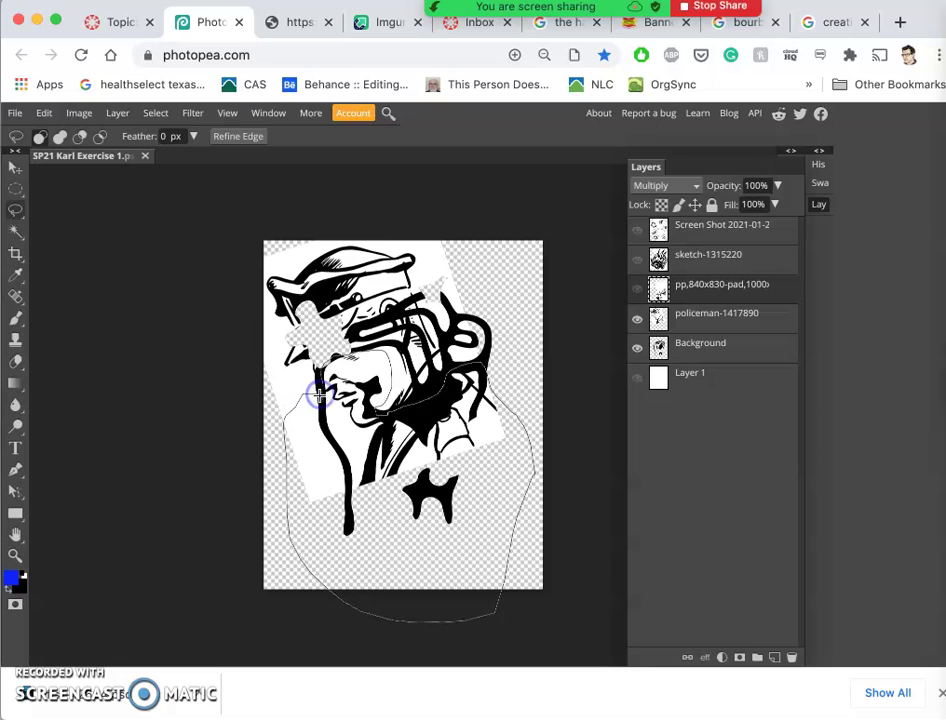
Step: Lasso the policeman's lower body and delete it on the policeman layer
{"action": "left_click_drag", "start_coordinate": [319, 396], "coordinate": [318, 395]}
{"action": "scroll", "coordinate": [400, 425], "scroll_direction": "up", "scroll_amount": 5}
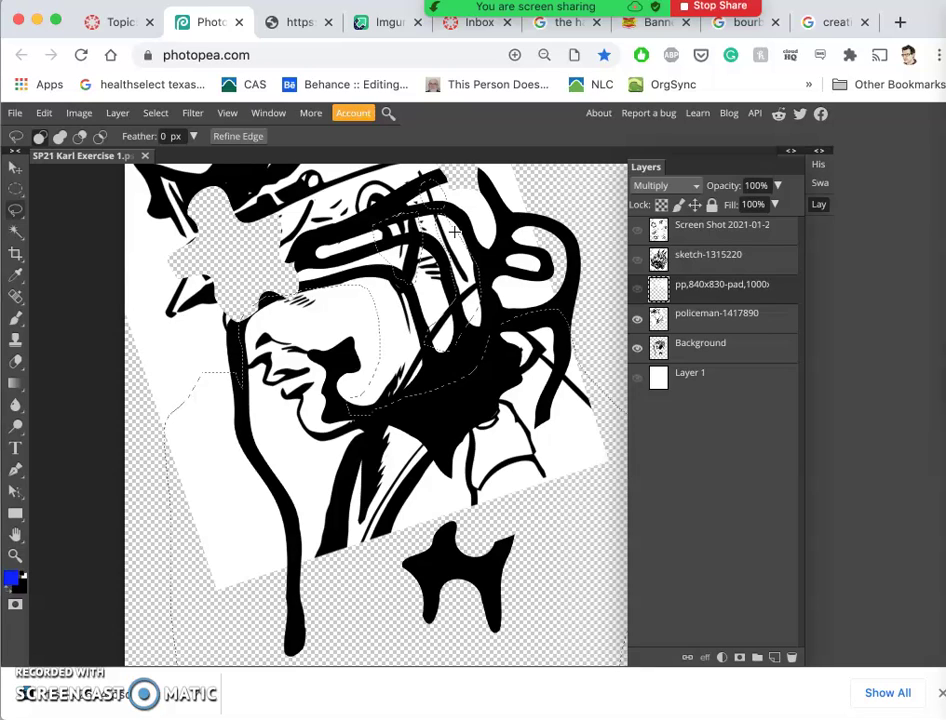
{"action": "left_click", "coordinate": [702, 328]}
{"action": "left_click", "coordinate": [415, 343]}
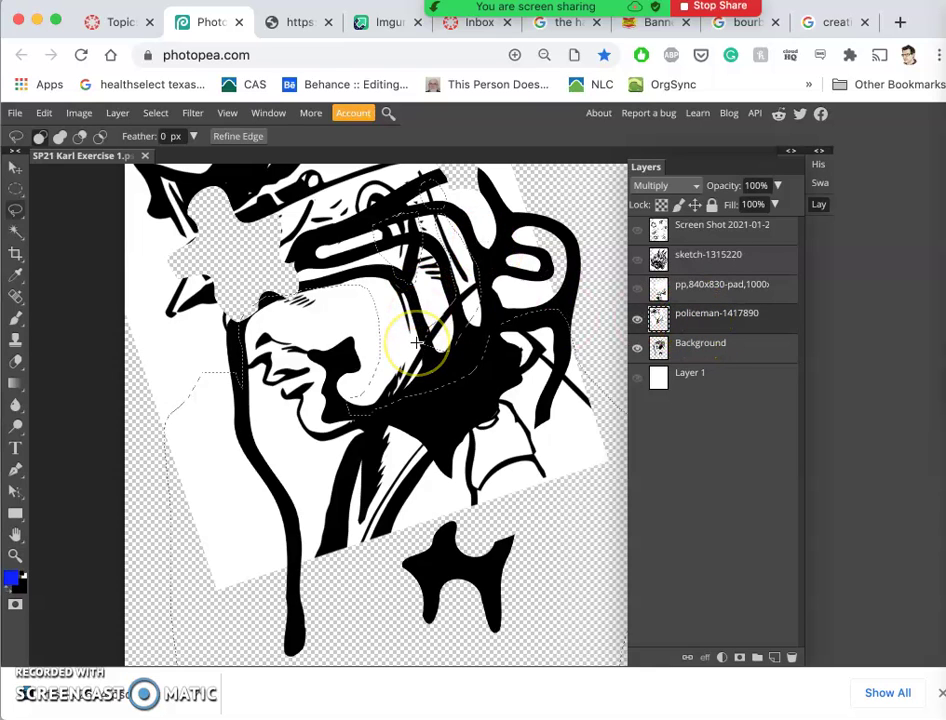
{"action": "key", "text": "Delete"}
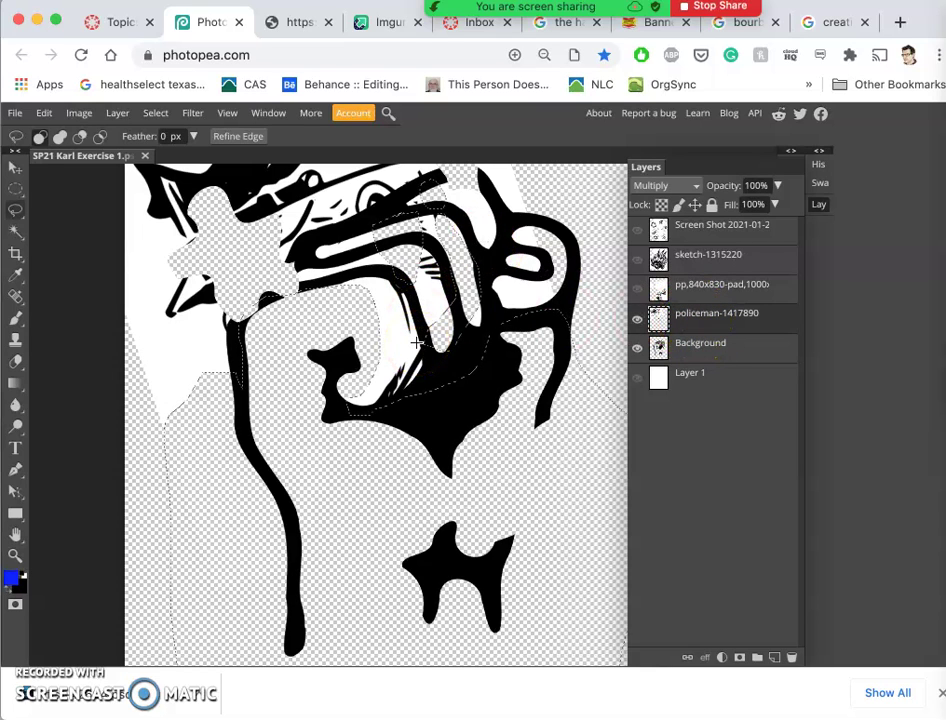
{"action": "scroll", "coordinate": [415, 343], "scroll_direction": "down", "scroll_amount": 3}
{"action": "key", "text": "ctrl+z"}
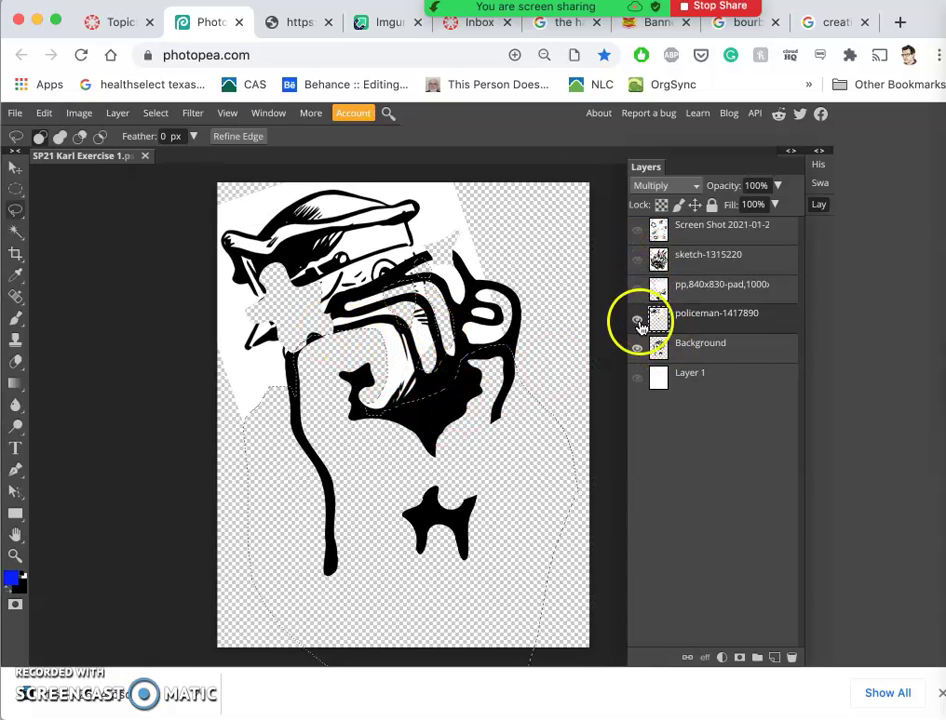
Step: Deselect and show the Screen Shot and bullhorn-hand layers again
{"action": "left_click", "coordinate": [637, 233]}
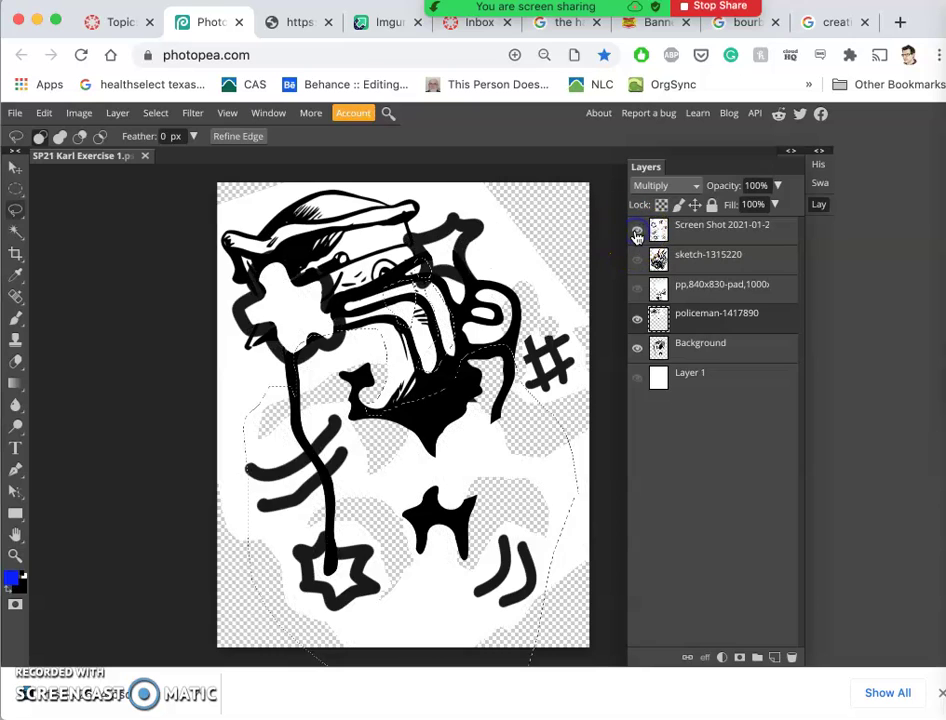
{"action": "left_click", "coordinate": [492, 328]}
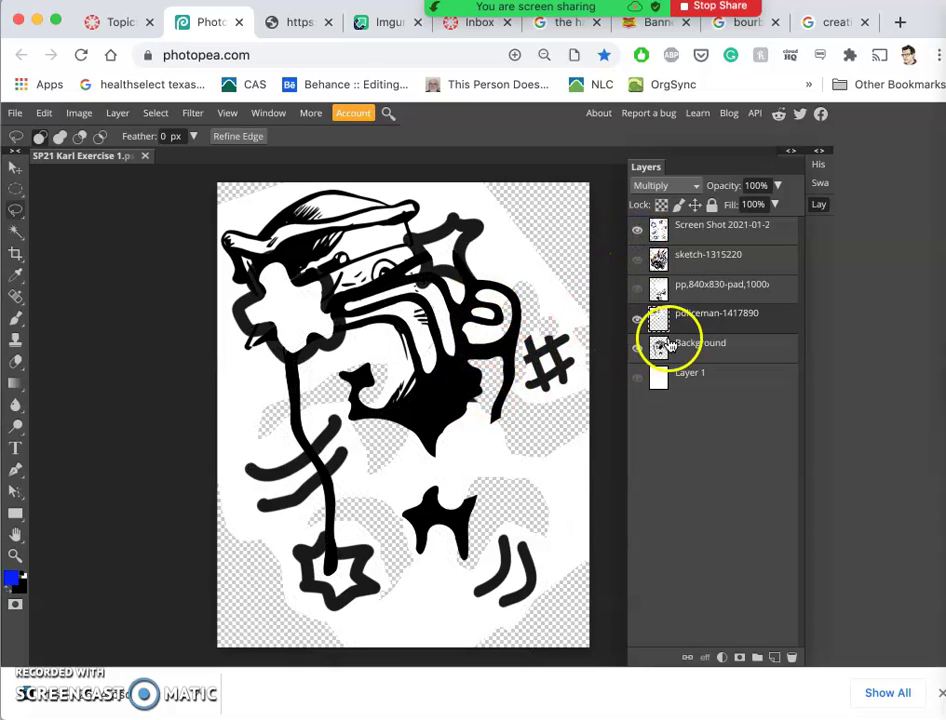
{"action": "left_click", "coordinate": [637, 290]}
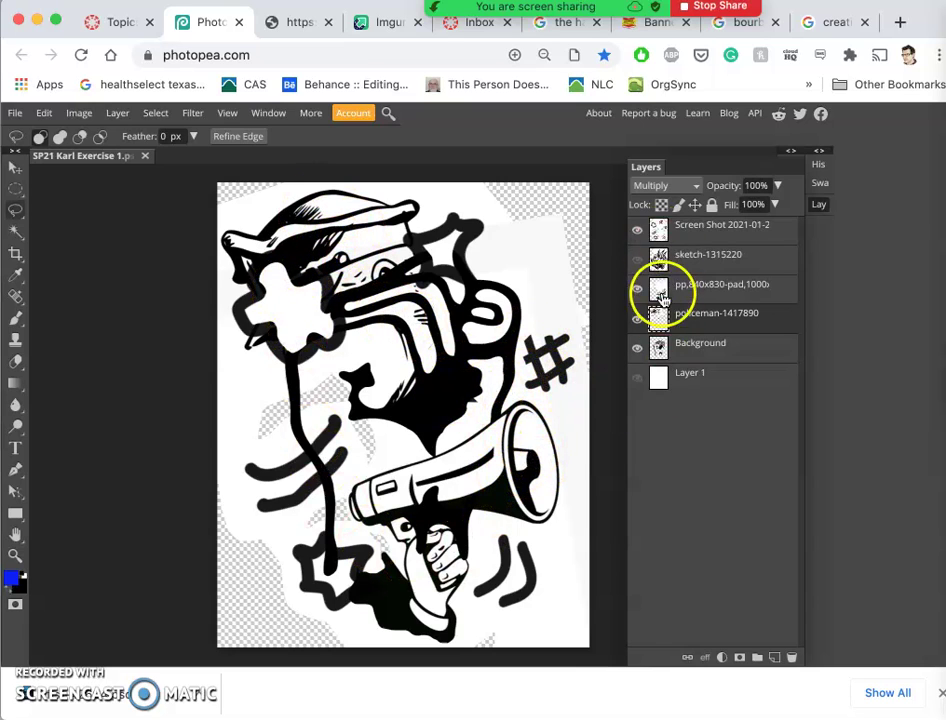
Step: Show the sketch-1315220 flame layer and make it the active layer
{"action": "left_click", "coordinate": [637, 262]}
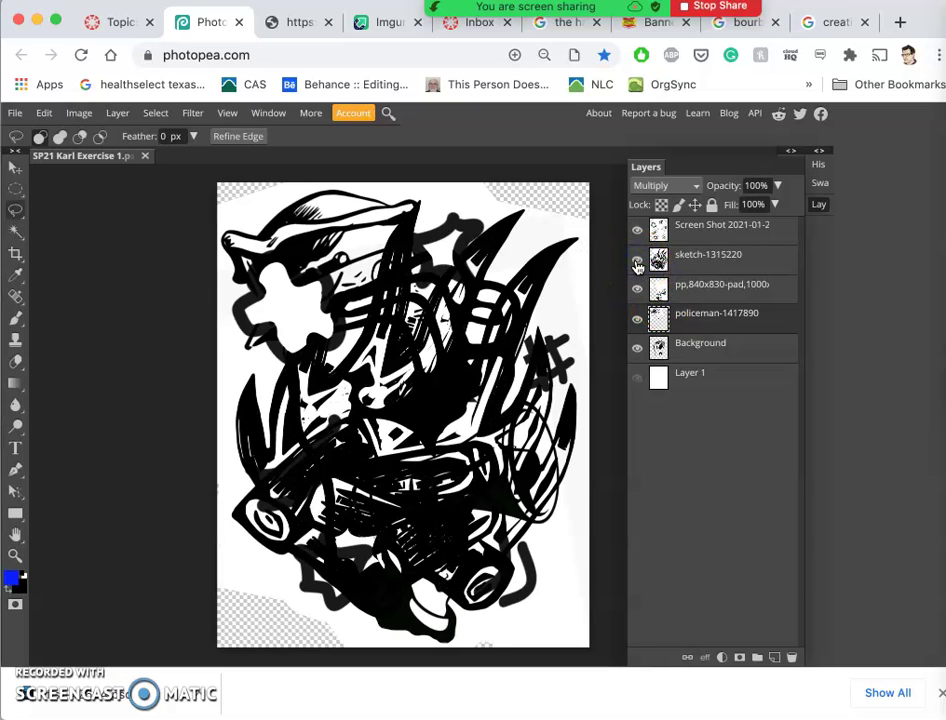
{"action": "left_click", "coordinate": [637, 262]}
{"action": "left_click", "coordinate": [637, 262]}
{"action": "left_click", "coordinate": [700, 259]}
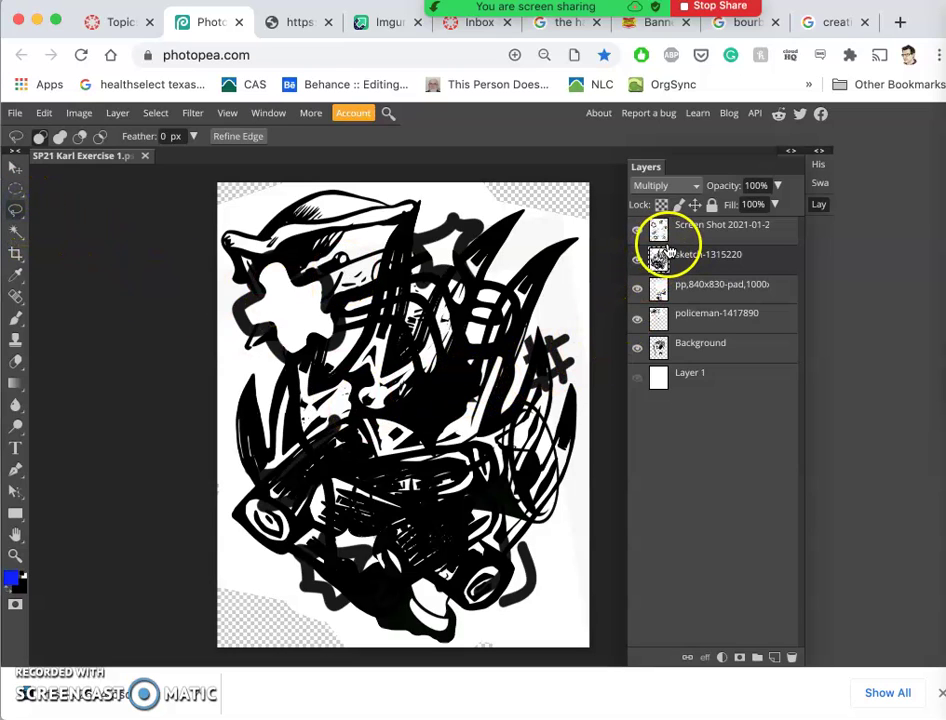
Step: Magic Wand select a same-colour region of the Background artwork
{"action": "left_click", "coordinate": [19, 237]}
{"action": "left_click", "coordinate": [113, 276]}
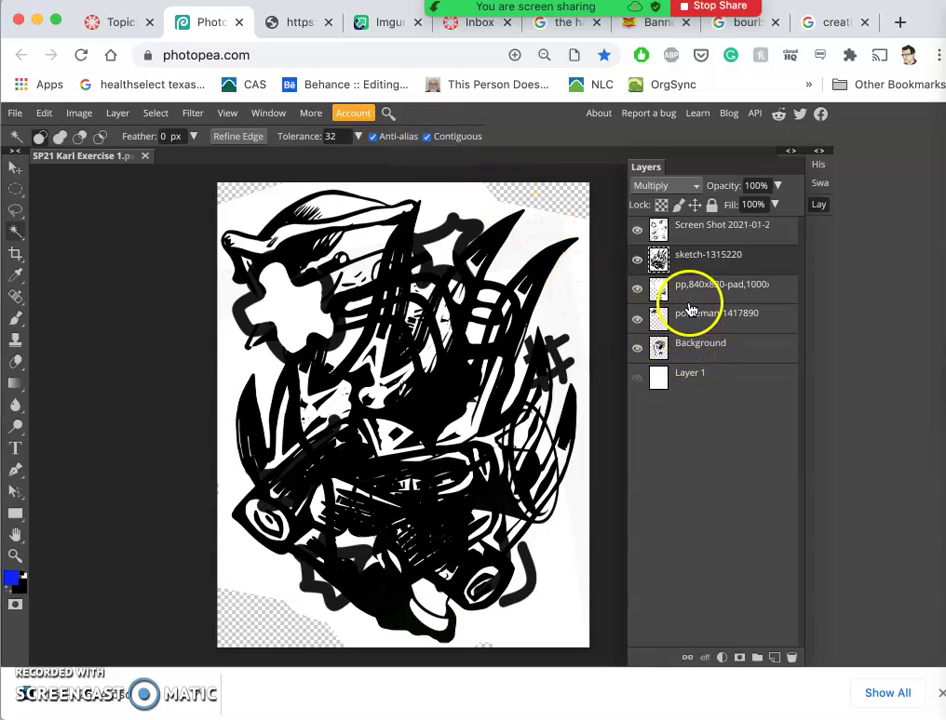
{"action": "left_click", "coordinate": [690, 354]}
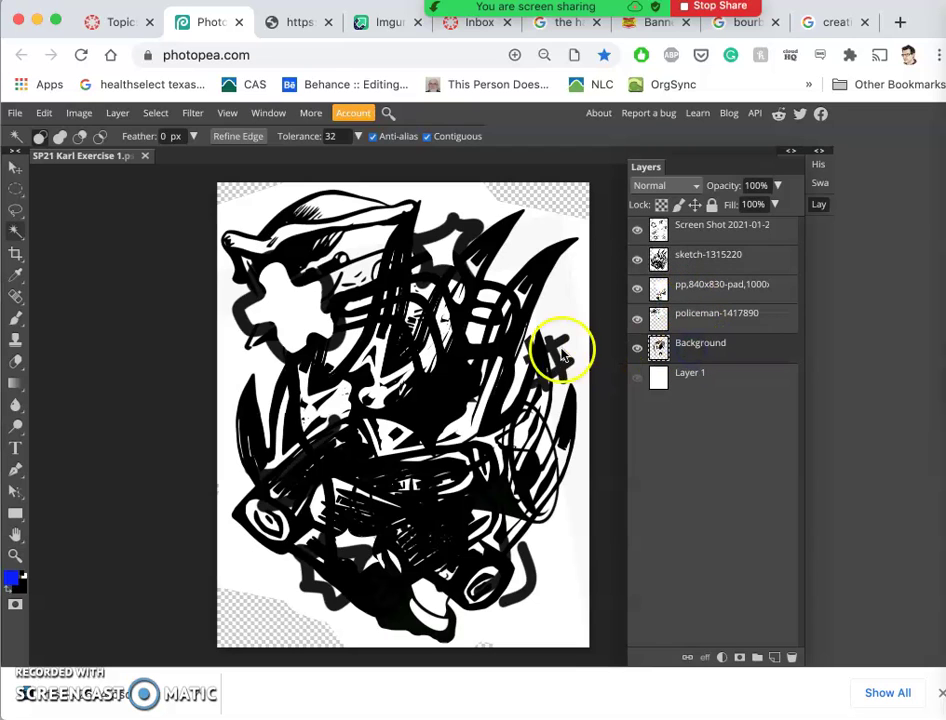
{"action": "left_click", "coordinate": [457, 403]}
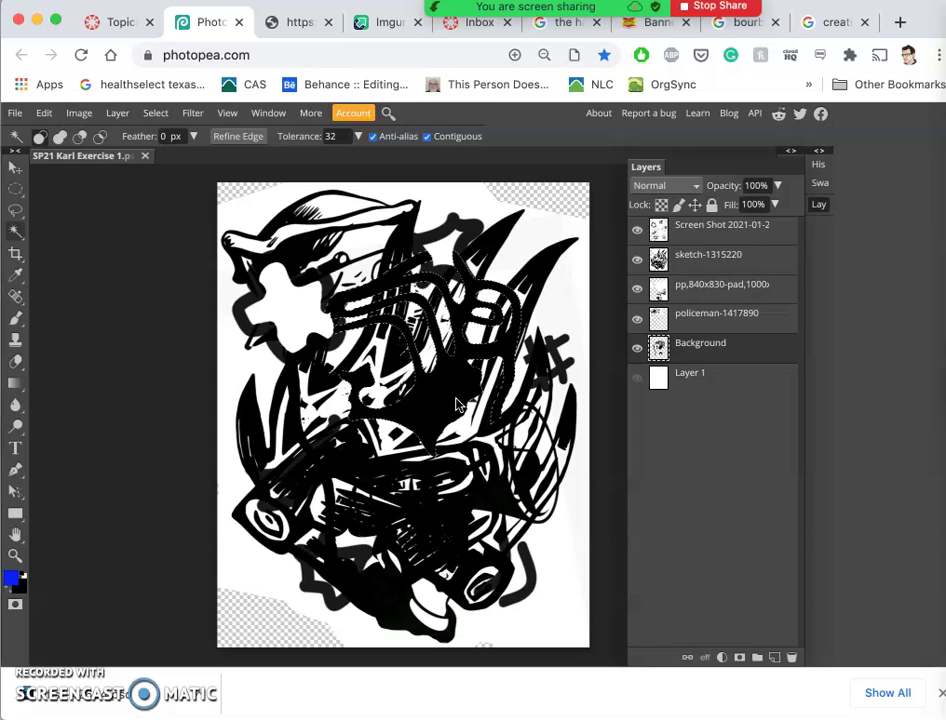
{"action": "mouse_move", "coordinate": [457, 403]}
{"action": "left_mouse_down"}
{"action": "mouse_move", "coordinate": [433, 437]}
{"action": "mouse_move", "coordinate": [352, 492]}
{"action": "left_mouse_up"}
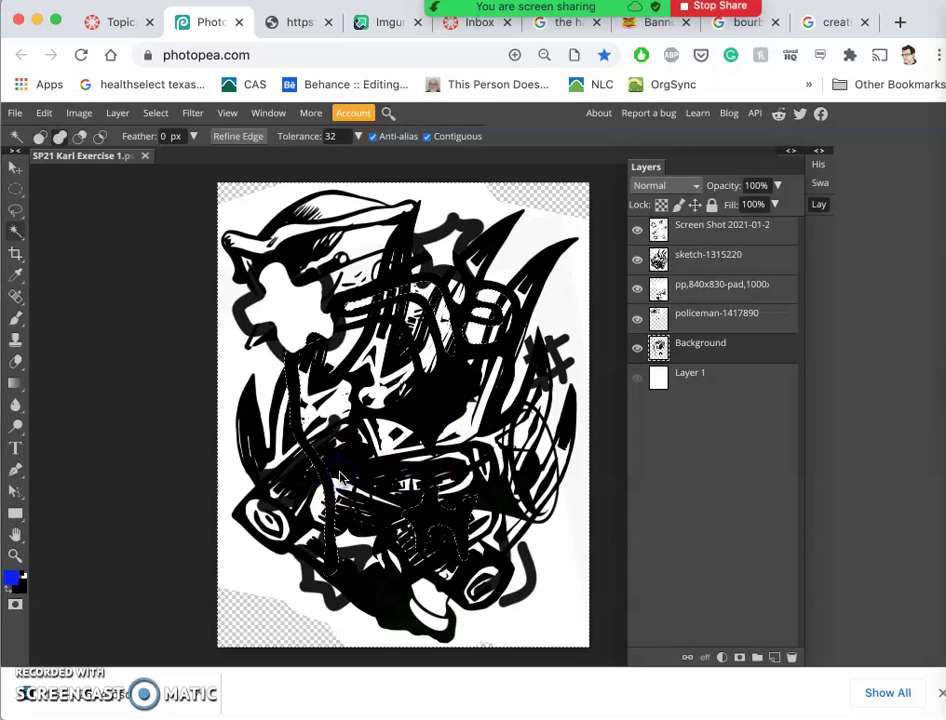
Step: On the sketch layer with others hidden, delete the selection, then undo and deselect
{"action": "left_click", "coordinate": [690, 268]}
{"action": "left_click", "coordinate": [637, 348]}
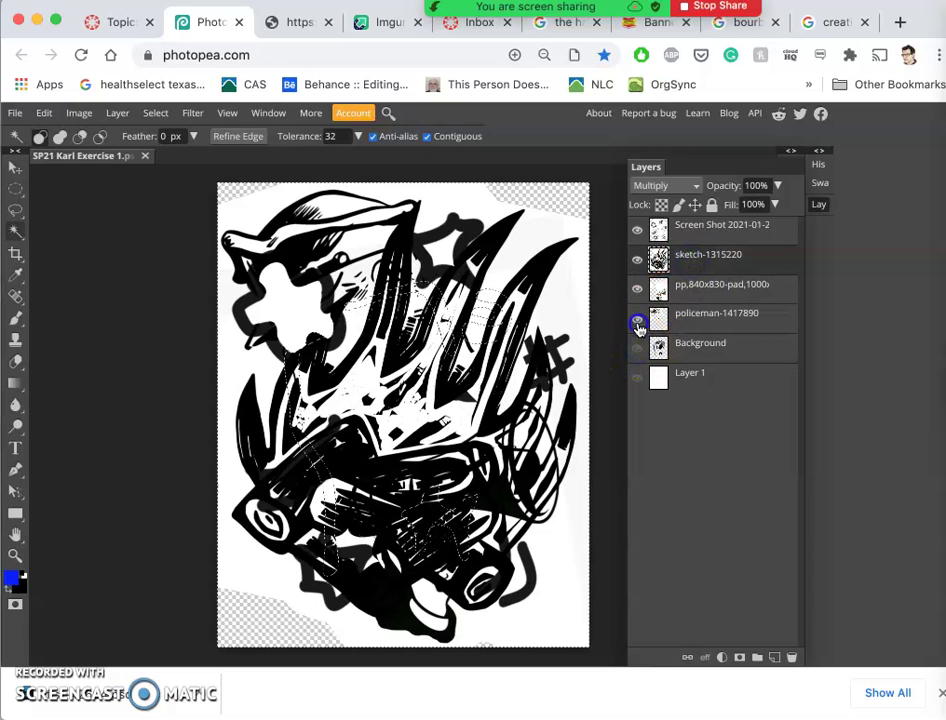
{"action": "left_click", "coordinate": [637, 318]}
{"action": "left_click", "coordinate": [637, 288]}
{"action": "left_click", "coordinate": [638, 231]}
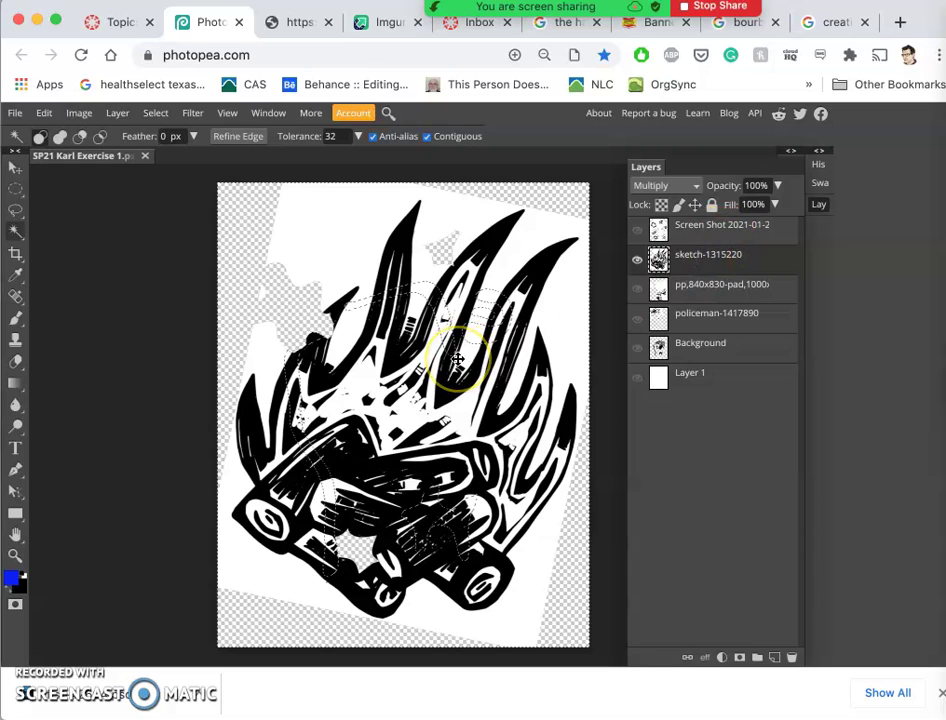
{"action": "key", "text": "Delete"}
{"action": "left_click", "coordinate": [483, 386]}
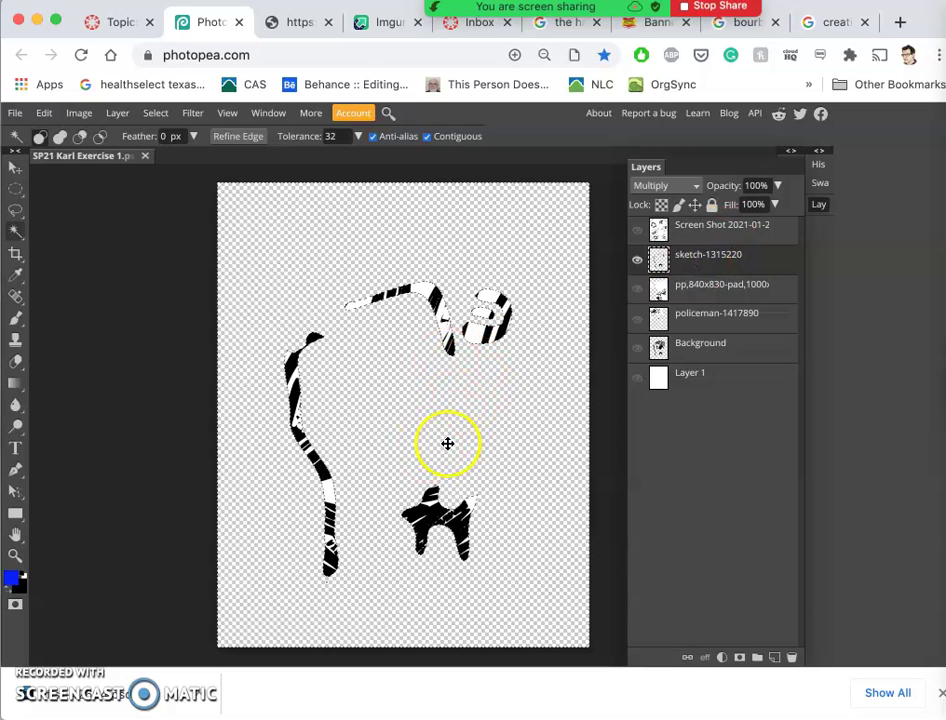
{"action": "key", "text": "ctrl+z"}
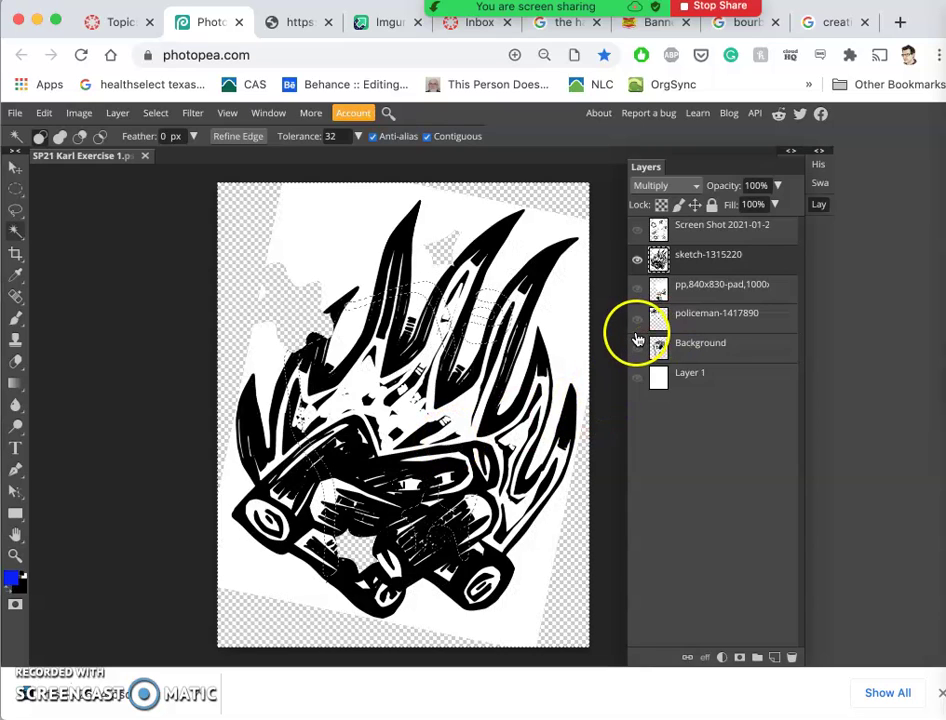
{"action": "key", "text": "ctrl+d"}
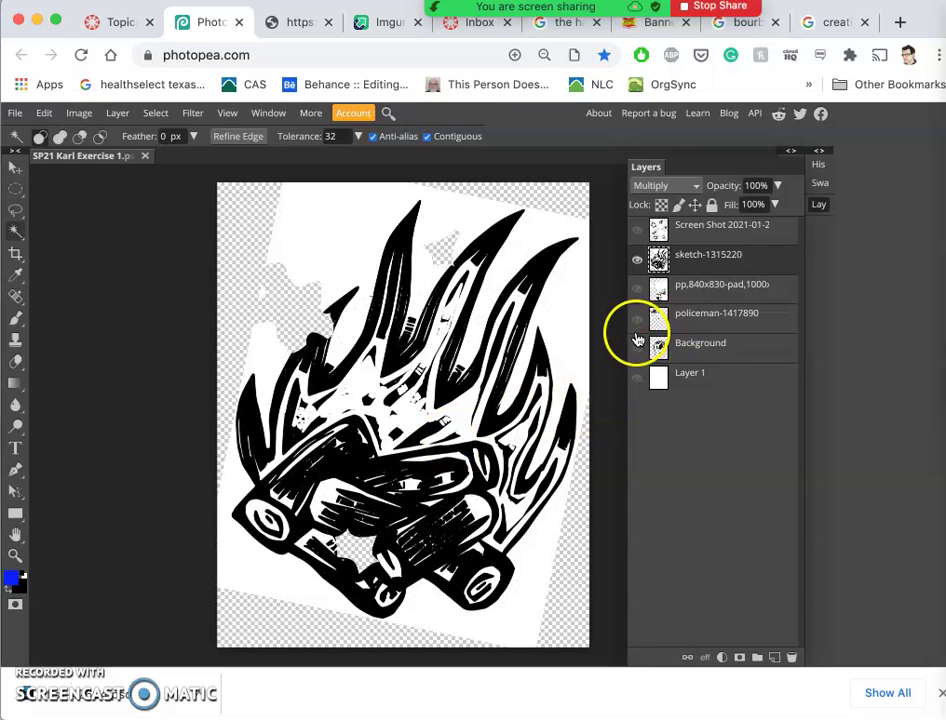
Step: Show the Screen Shot, Background, Layer 1, megaphone and policeman layers
{"action": "left_click", "coordinate": [636, 233]}
{"action": "left_click", "coordinate": [636, 347]}
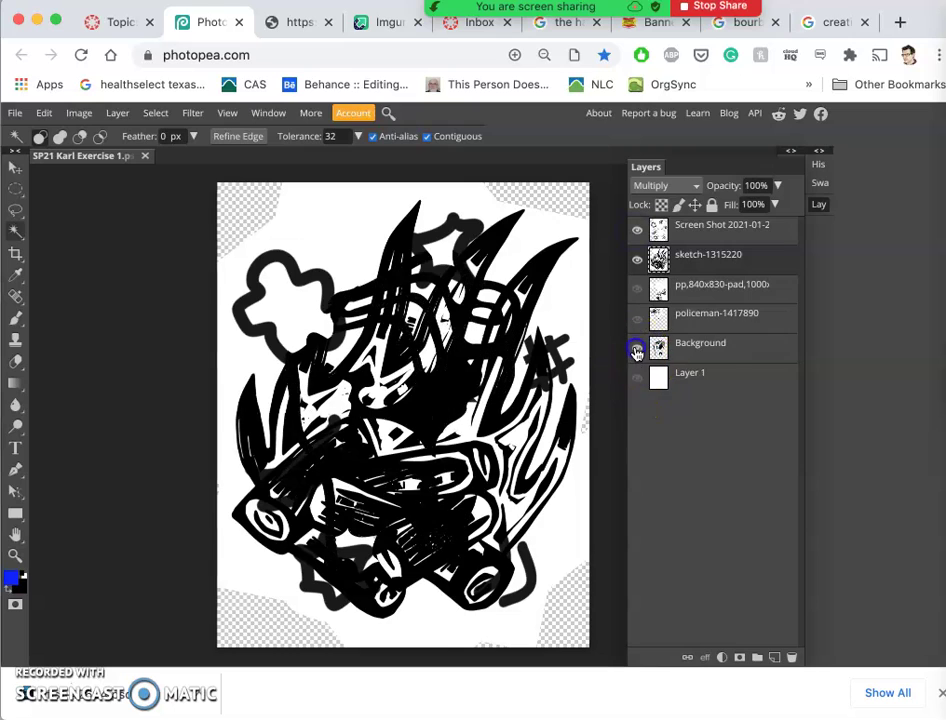
{"action": "left_click", "coordinate": [636, 377]}
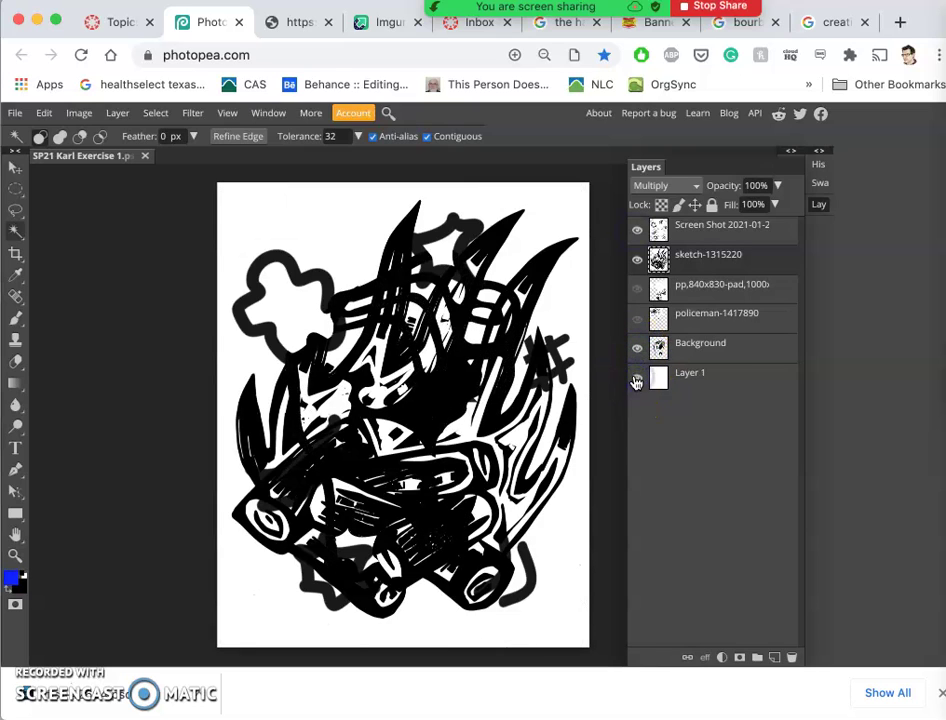
{"action": "left_click", "coordinate": [637, 317]}
{"action": "left_click", "coordinate": [637, 288]}
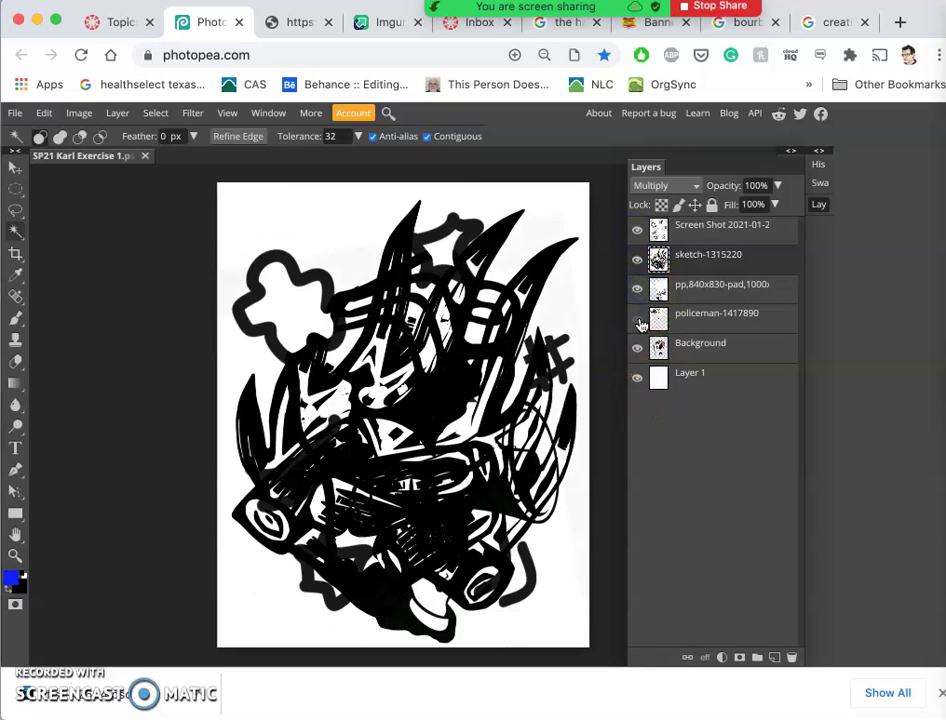
{"action": "left_click", "coordinate": [638, 319]}
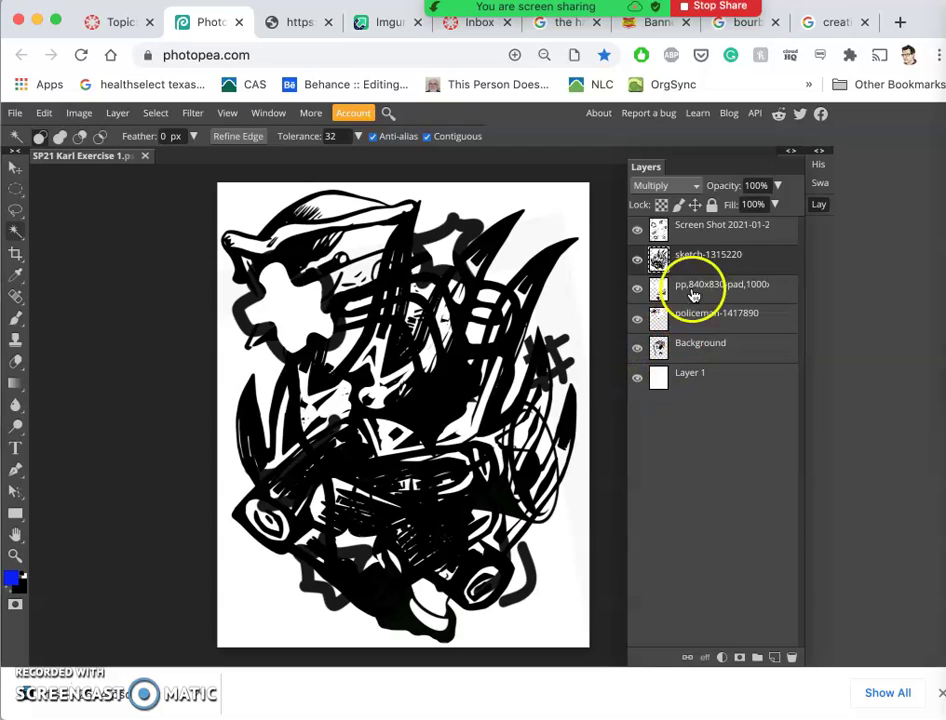
Step: Lower the sketch-1315220 layer's opacity to 48%
{"action": "left_click", "coordinate": [777, 186]}
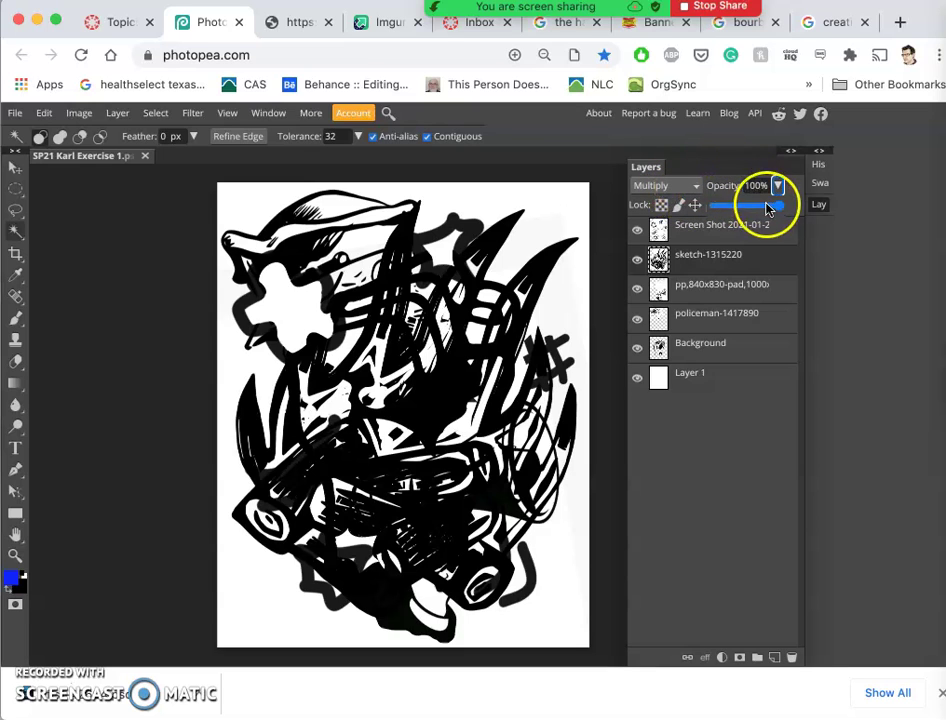
{"action": "left_click_drag", "start_coordinate": [767, 208], "coordinate": [743, 211]}
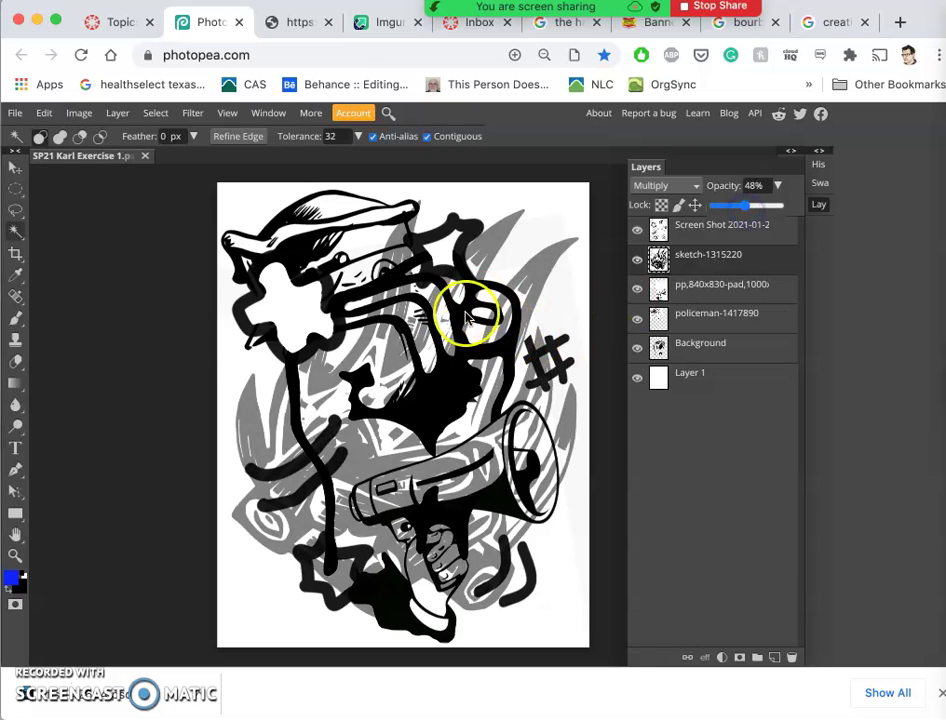
{"action": "key", "text": "super+equal"}
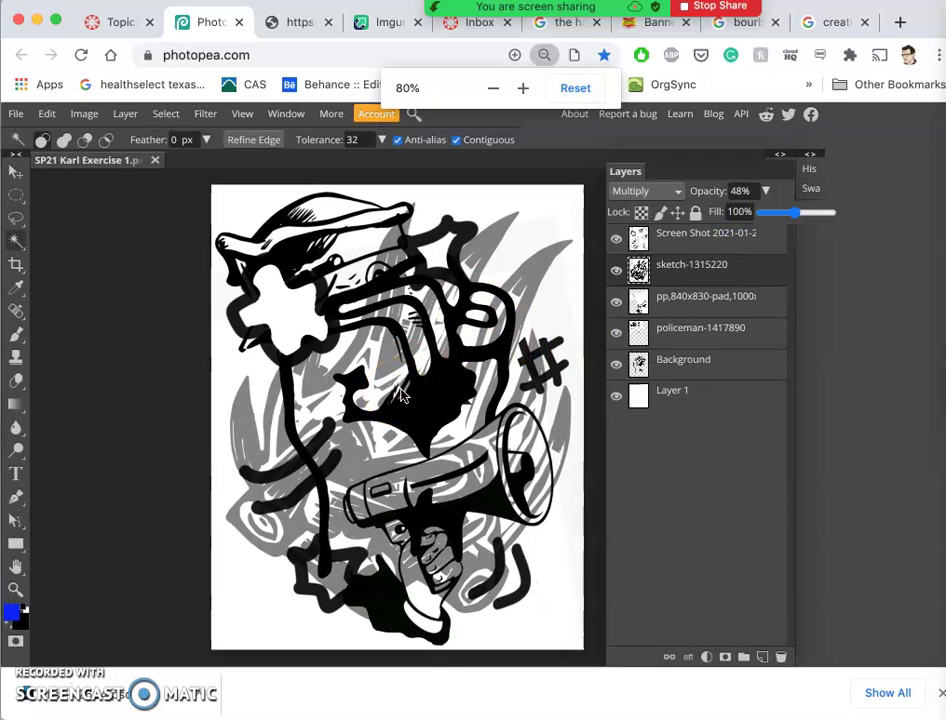
{"action": "key", "text": "super+minus"}
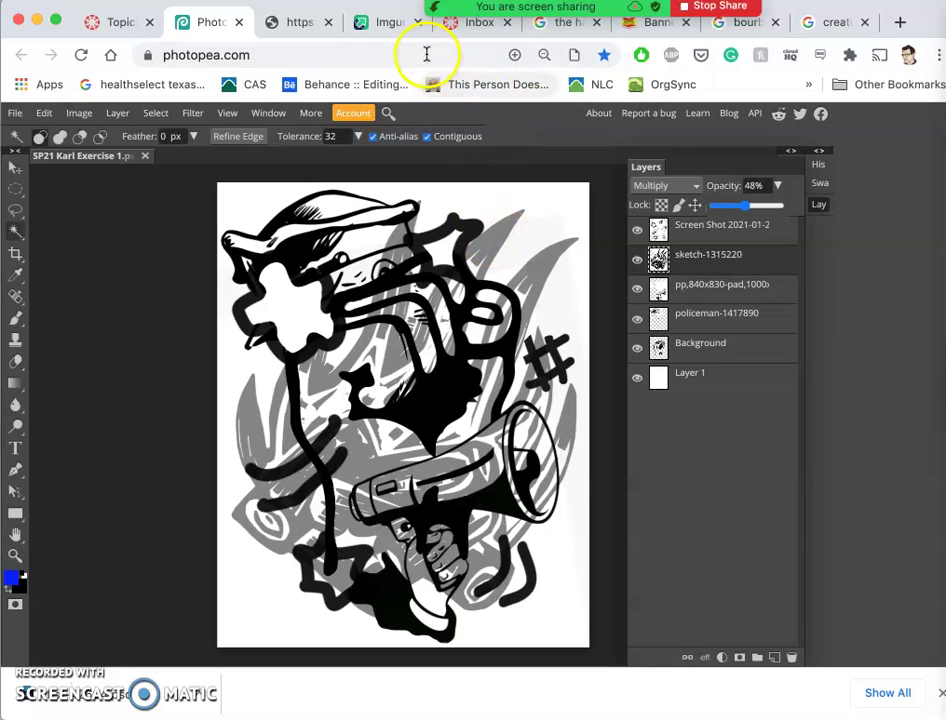
{"action": "left_click", "coordinate": [433, 249]}
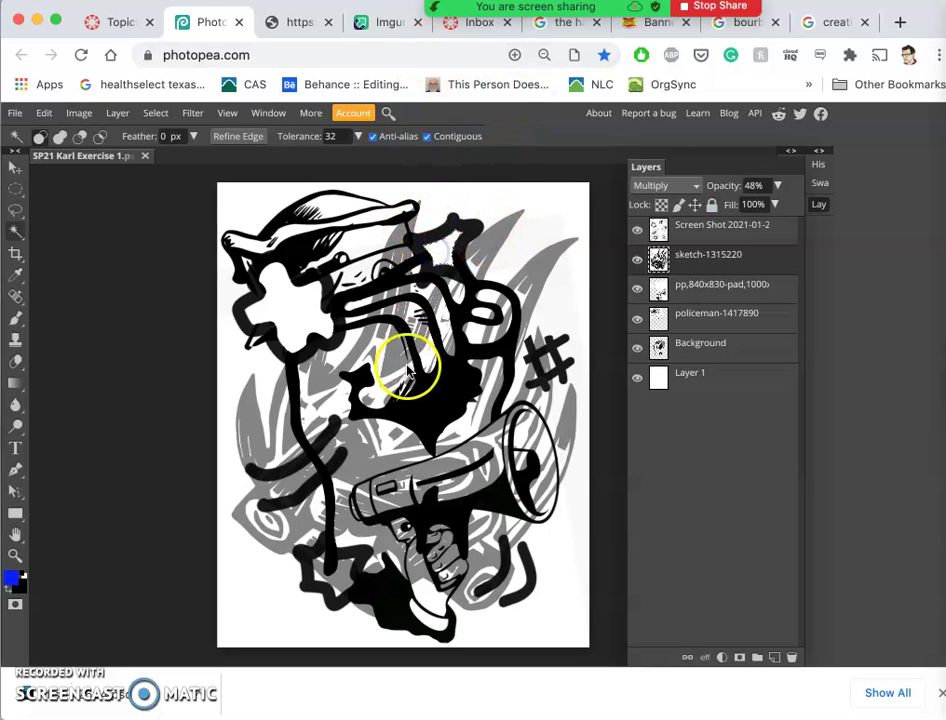
{"action": "scroll", "coordinate": [406, 372], "scroll_direction": "up", "scroll_amount": 3}
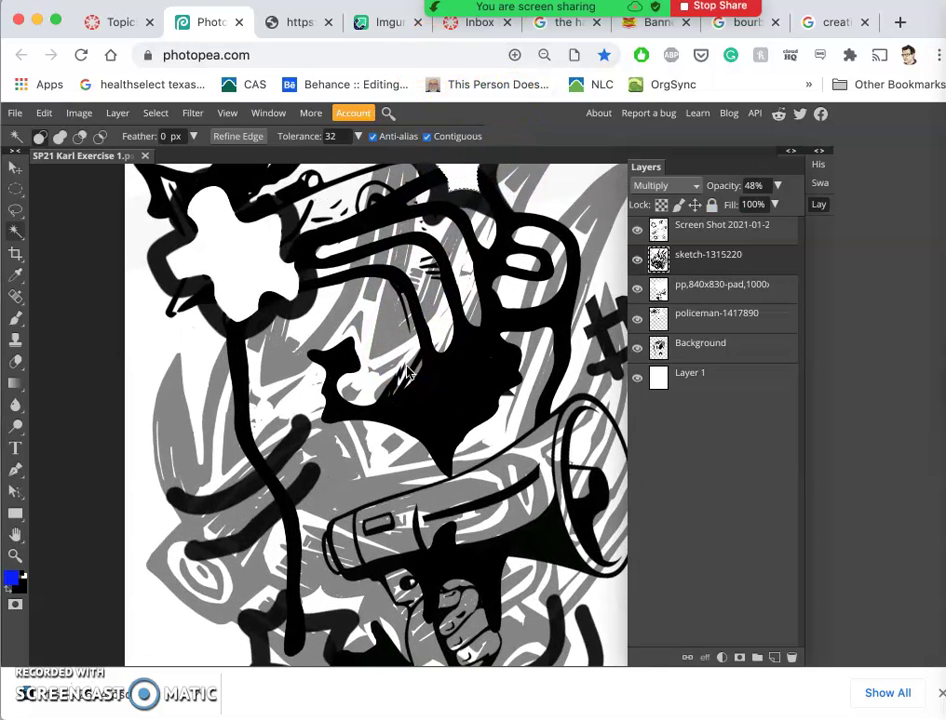
{"action": "scroll", "coordinate": [407, 372], "scroll_direction": "up", "scroll_amount": 5}
{"action": "scroll", "coordinate": [407, 372], "scroll_direction": "right", "scroll_amount": 5}
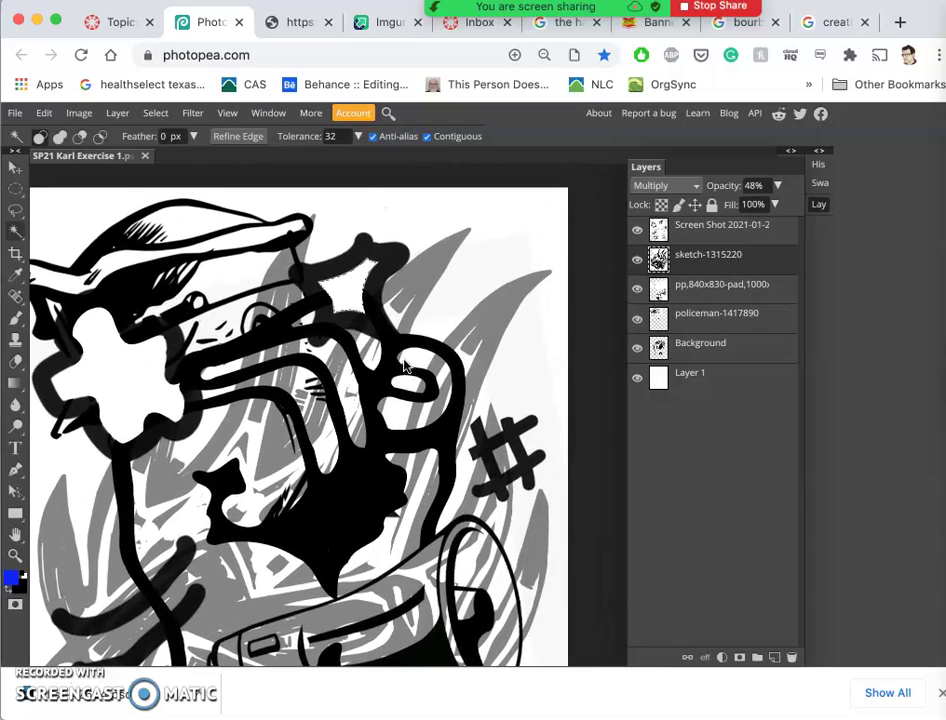
{"action": "scroll", "coordinate": [400, 365], "scroll_direction": "down", "scroll_amount": 5}
{"action": "scroll", "coordinate": [400, 365], "scroll_direction": "left", "scroll_amount": 1}
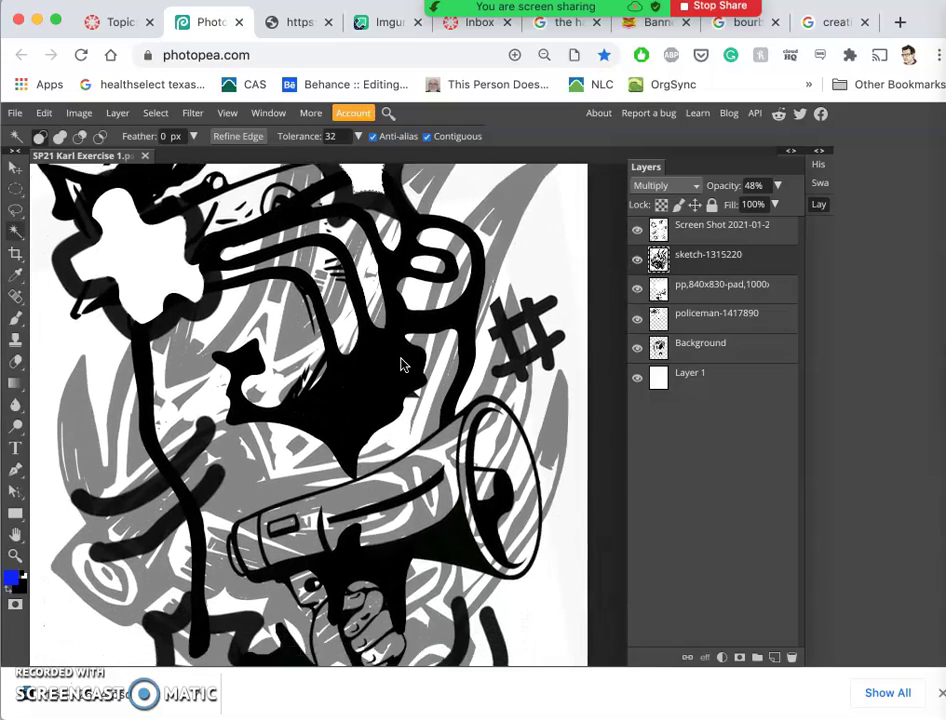
{"action": "scroll", "coordinate": [400, 365], "scroll_direction": "down", "scroll_amount": 4}
{"action": "scroll", "coordinate": [400, 365], "scroll_direction": "left", "scroll_amount": 1}
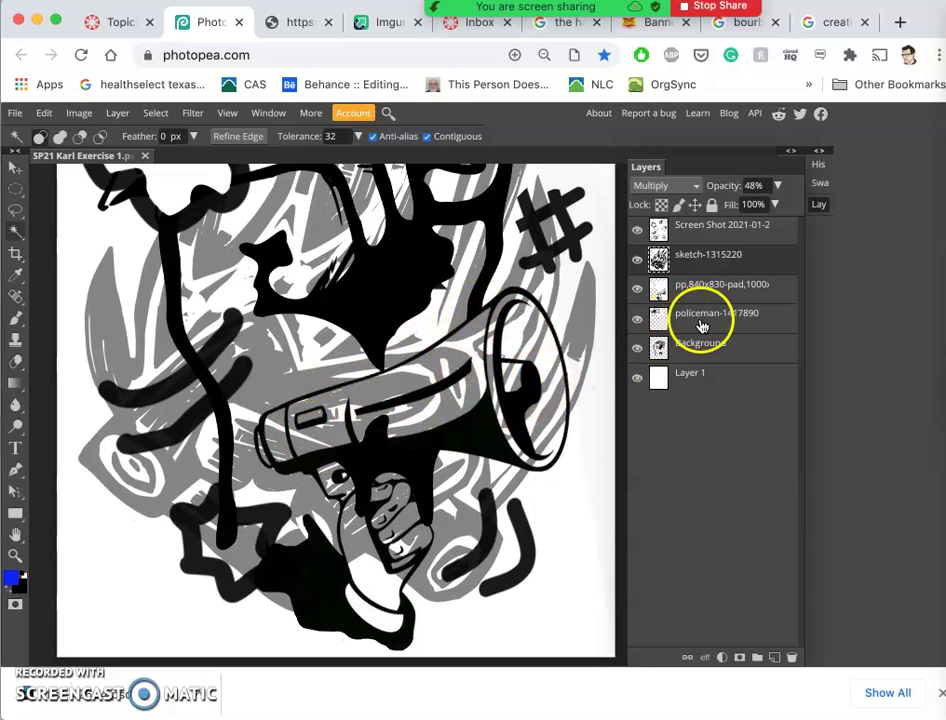
Step: On the megaphone layer, Magic Wand select the megaphone body, hand and fingers
{"action": "left_click", "coordinate": [699, 290]}
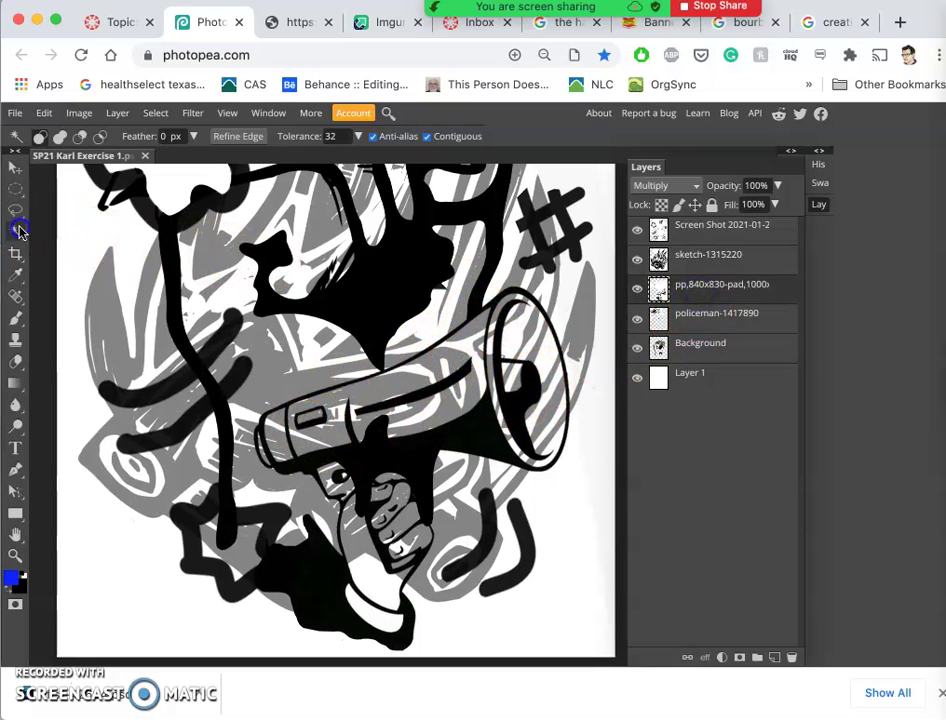
{"action": "left_click", "coordinate": [424, 366]}
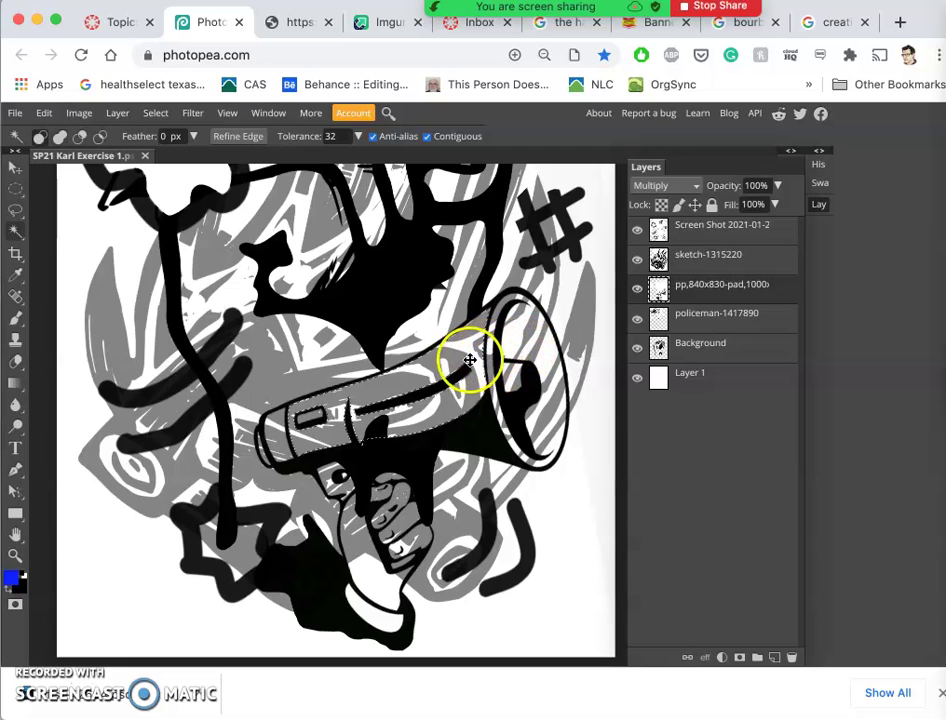
{"action": "left_click", "coordinate": [327, 484]}
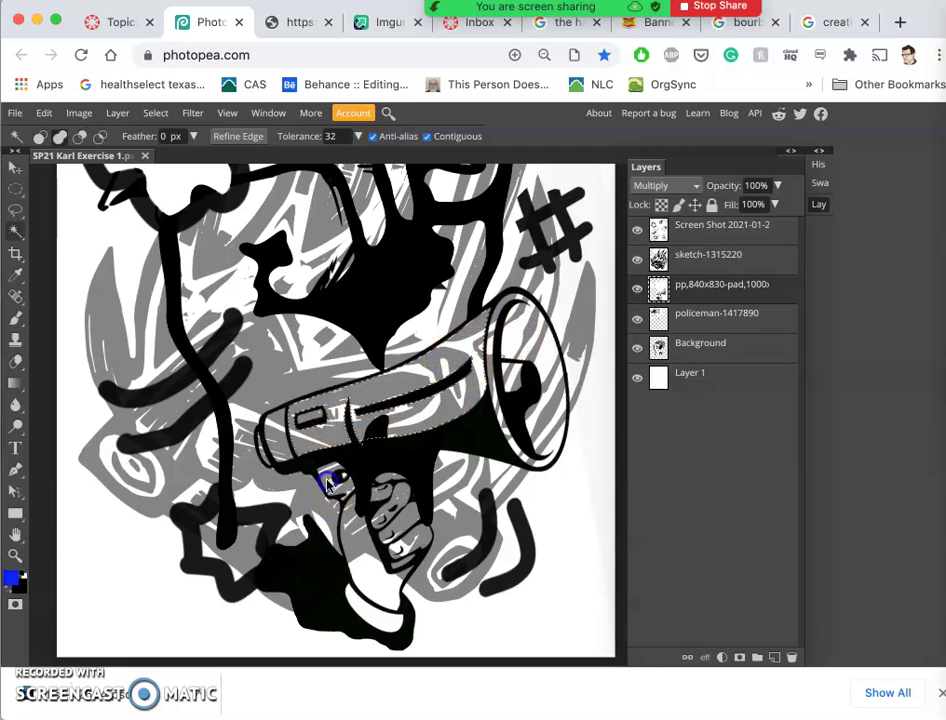
{"action": "left_click", "coordinate": [354, 525]}
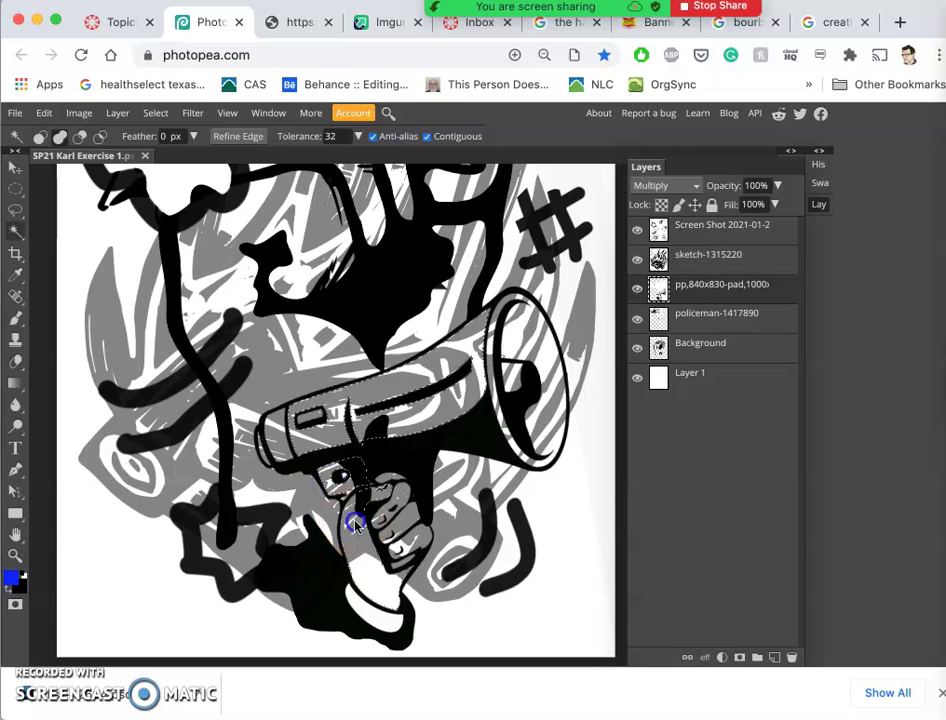
{"action": "left_click", "coordinate": [400, 494]}
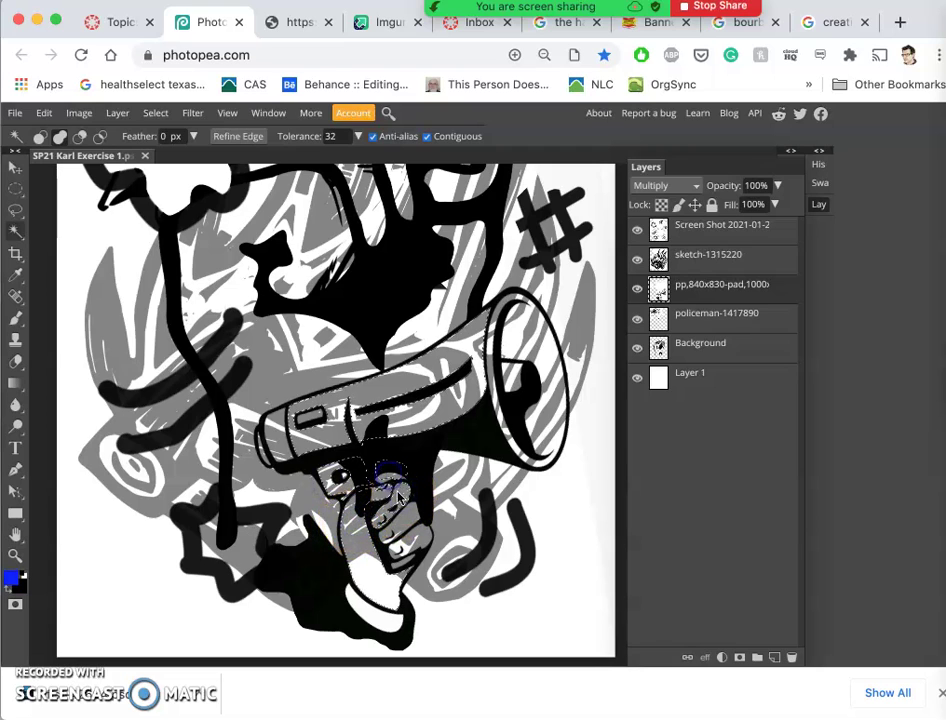
{"action": "left_click", "coordinate": [406, 514]}
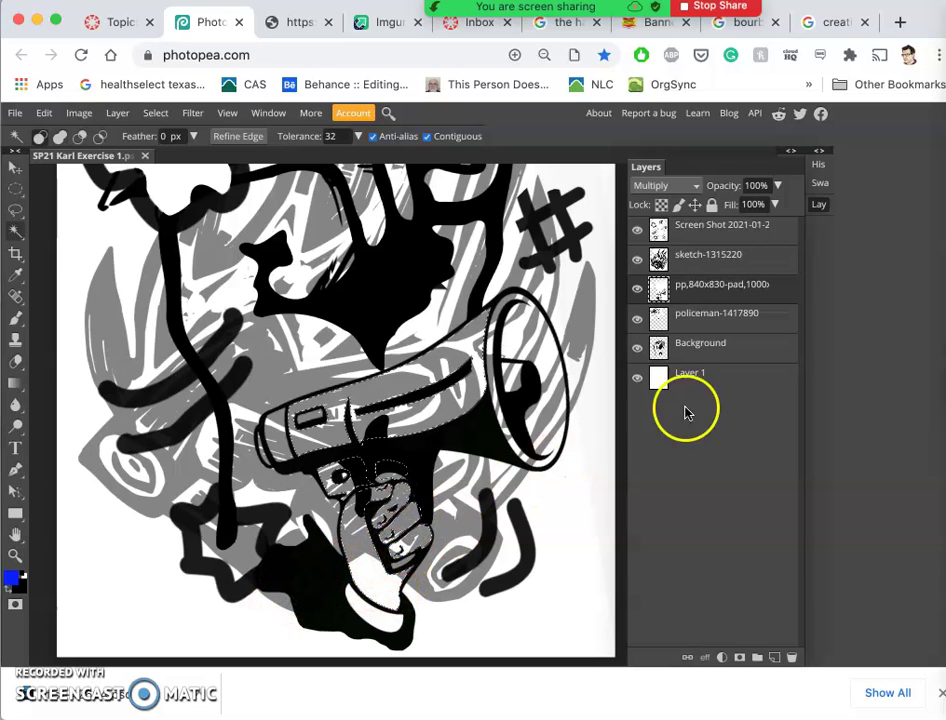
Step: Delete the sketch hatching inside that selection on sketch-1315220, then deselect
{"action": "left_click", "coordinate": [700, 258]}
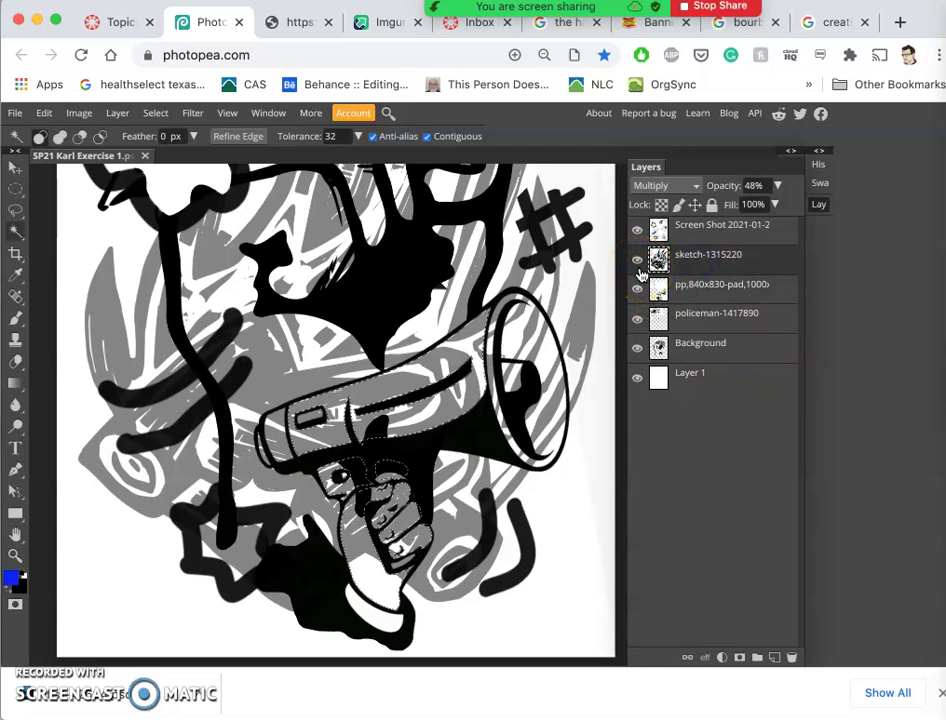
{"action": "key", "text": "Delete"}
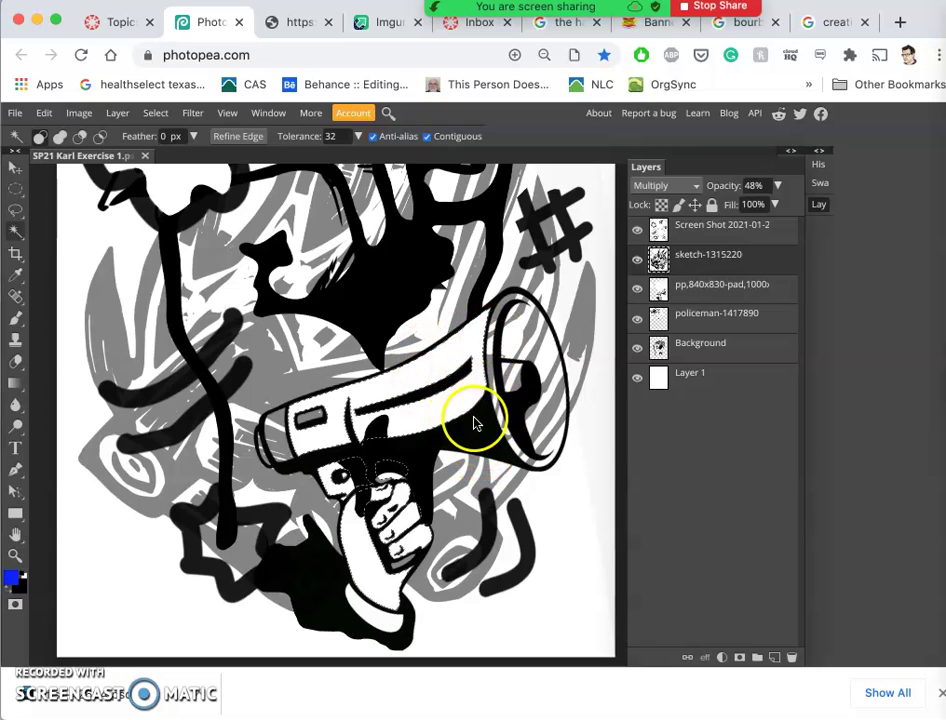
{"action": "left_click", "coordinate": [659, 289]}
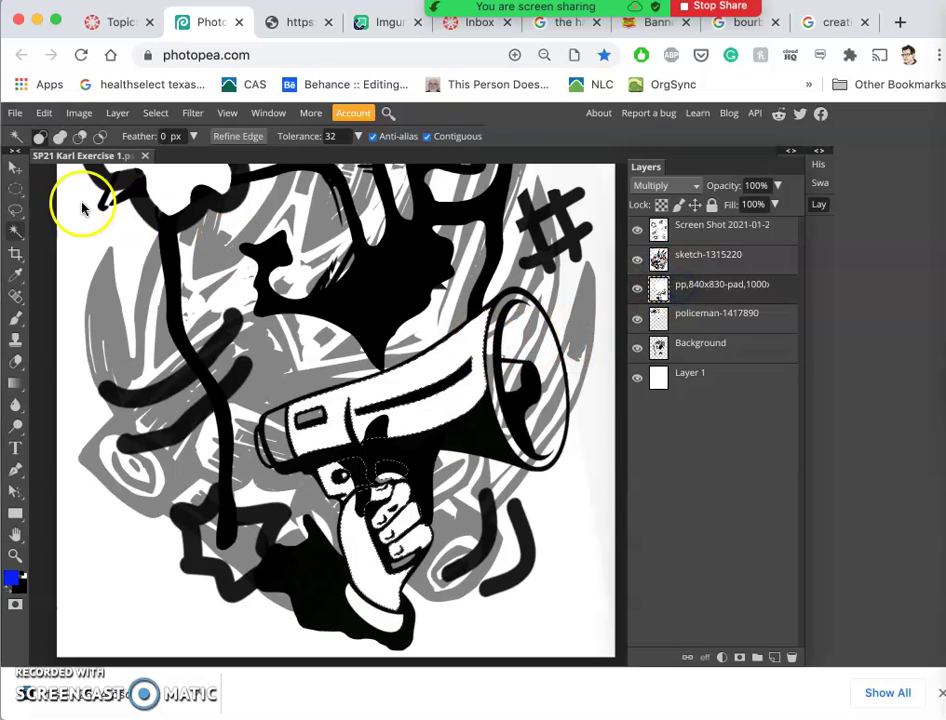
{"action": "key", "text": "ctrl+d"}
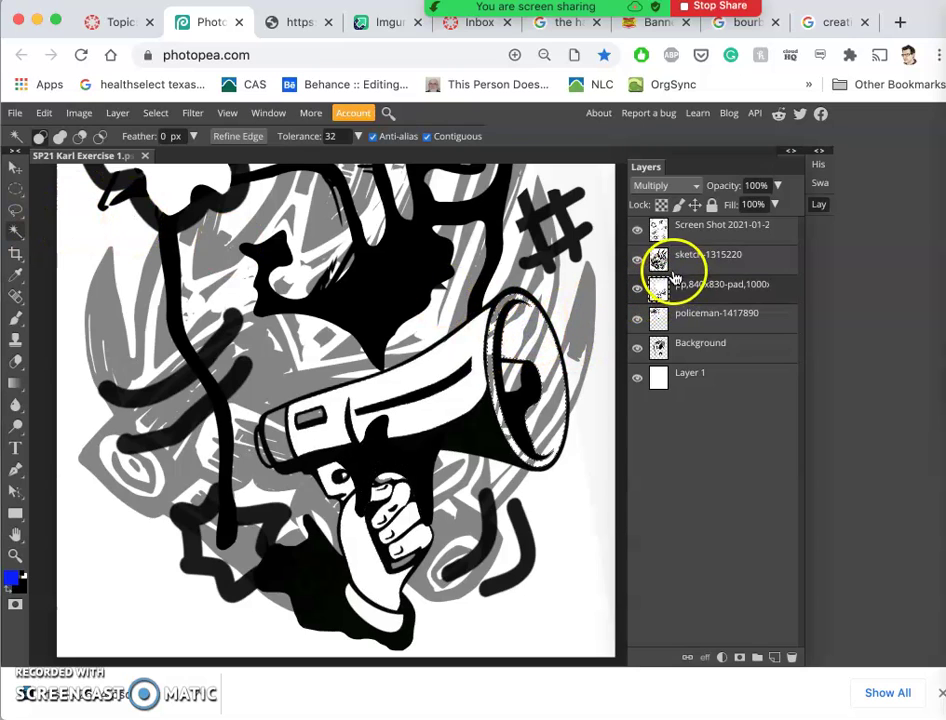
Step: Switch between the sketch, doodle and megaphone layers and start selecting the megaphone again
{"action": "left_click", "coordinate": [686, 262]}
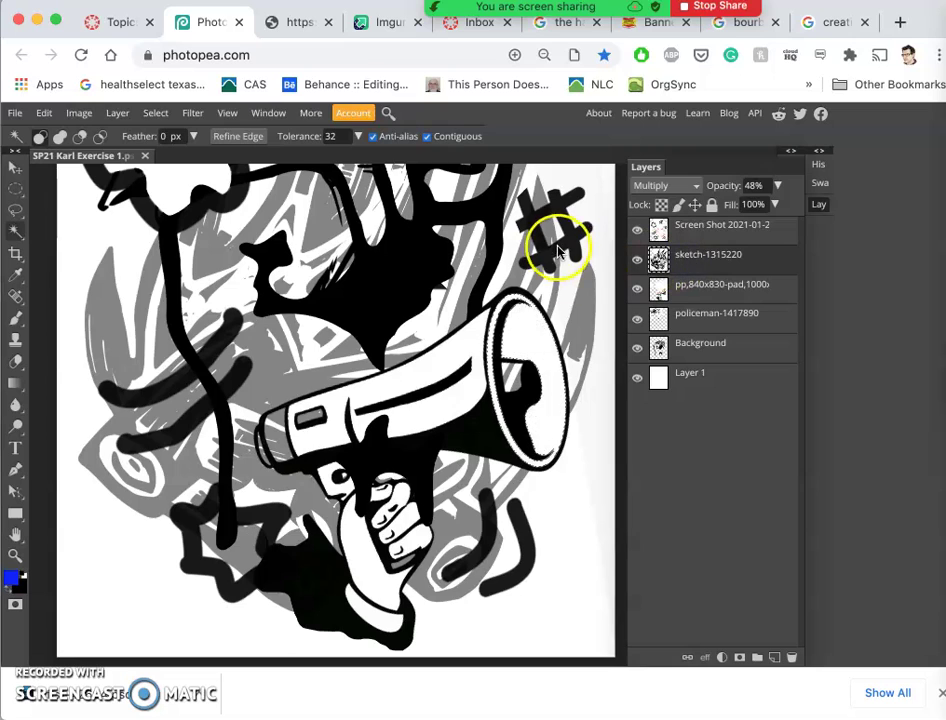
{"action": "left_click", "coordinate": [263, 457]}
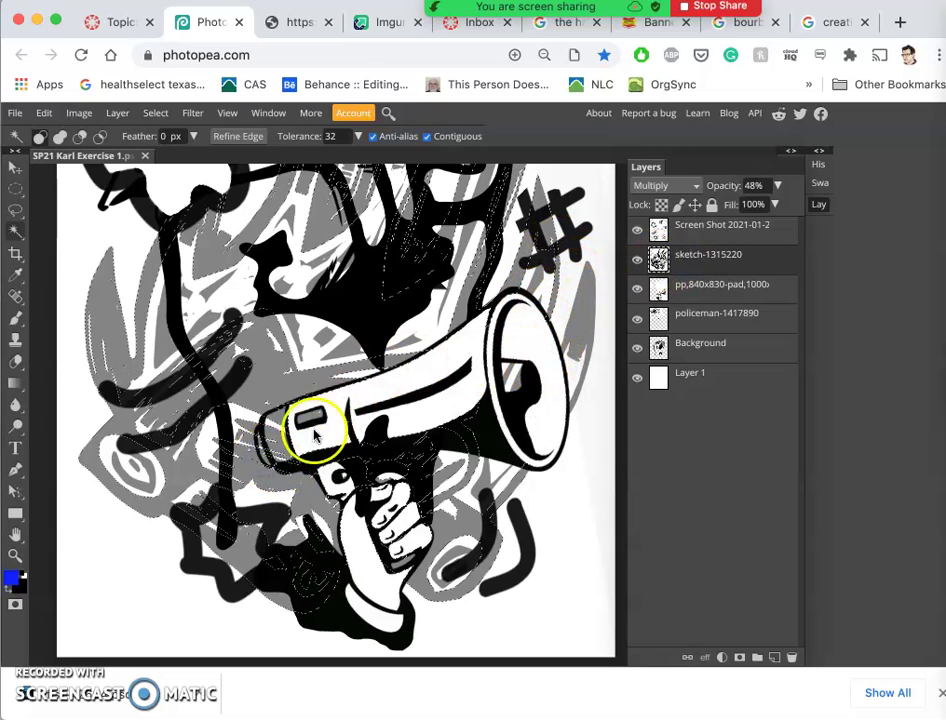
{"action": "left_click", "coordinate": [696, 242]}
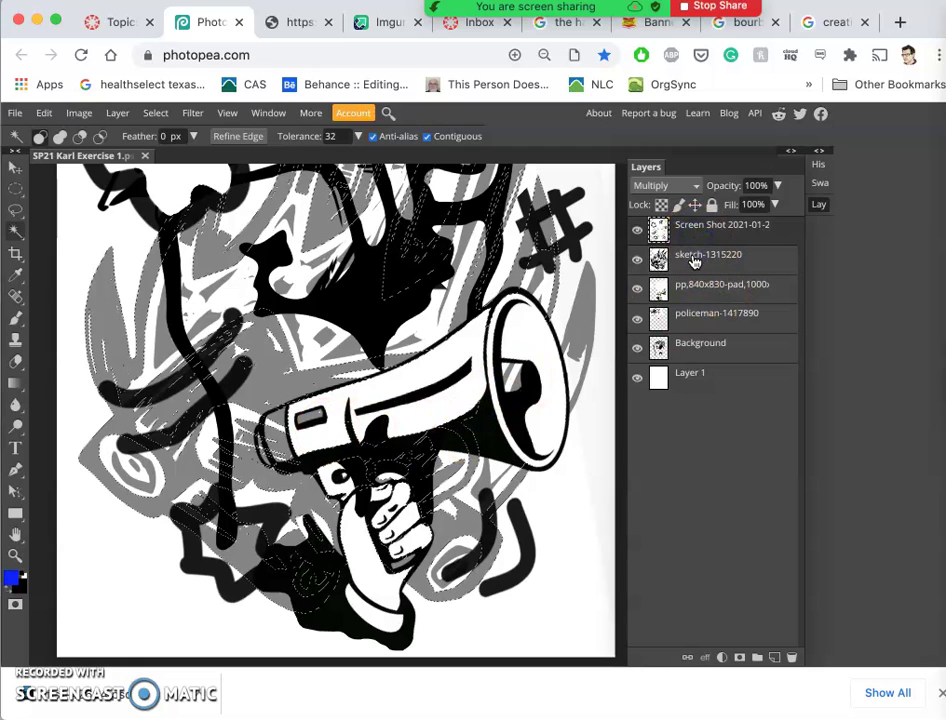
{"action": "left_click", "coordinate": [693, 260]}
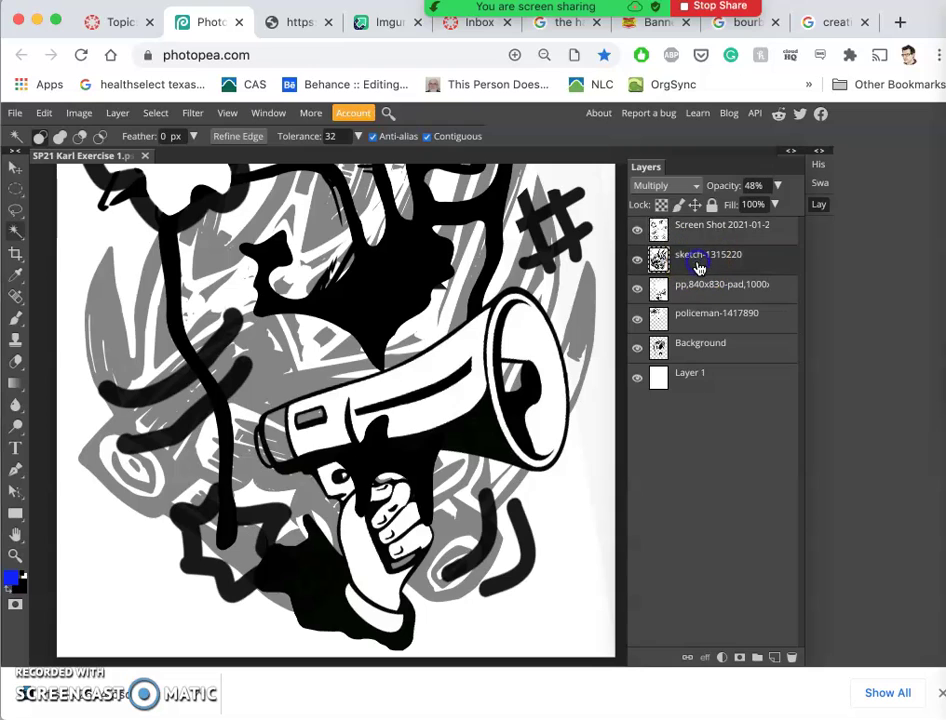
{"action": "left_click", "coordinate": [686, 287]}
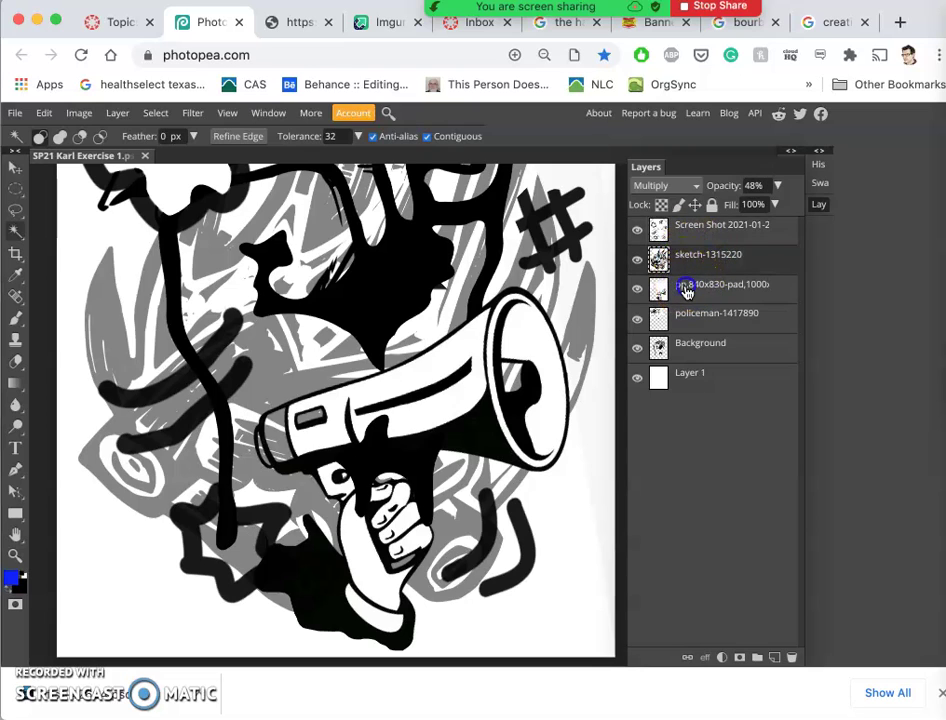
{"action": "left_click", "coordinate": [266, 463]}
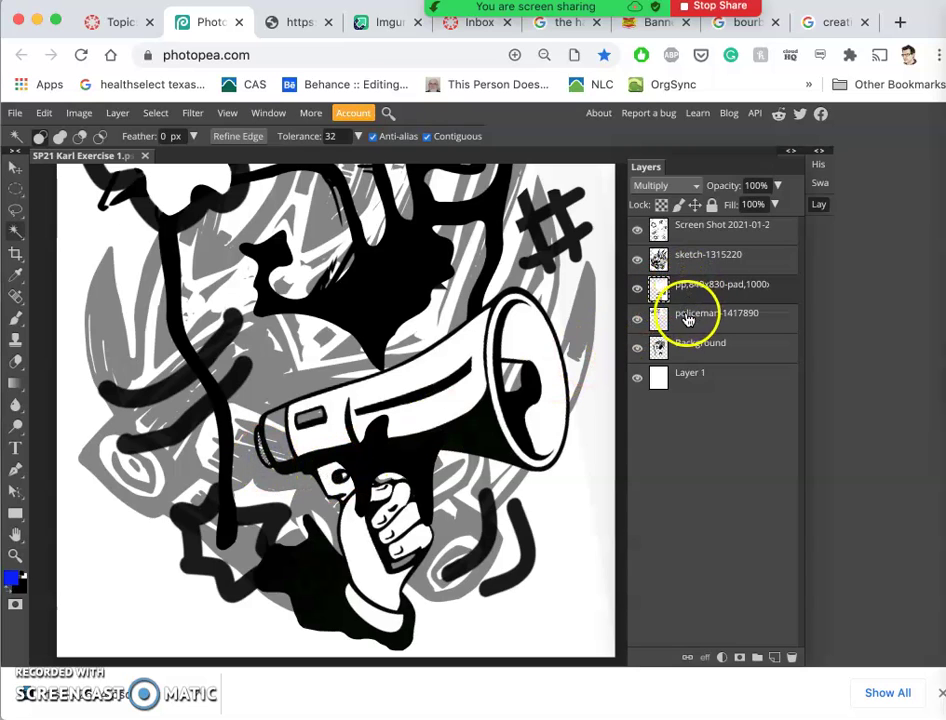
Step: On sketch-1315220, lasso inside the fist and delete the strokes
{"action": "left_click", "coordinate": [685, 320]}
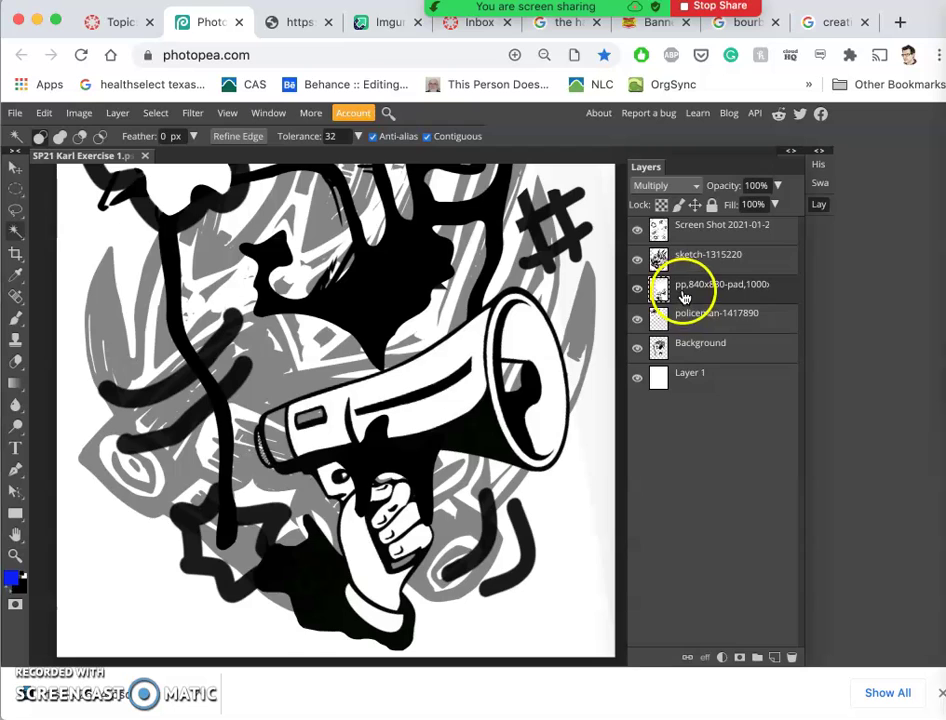
{"action": "left_click", "coordinate": [13, 233]}
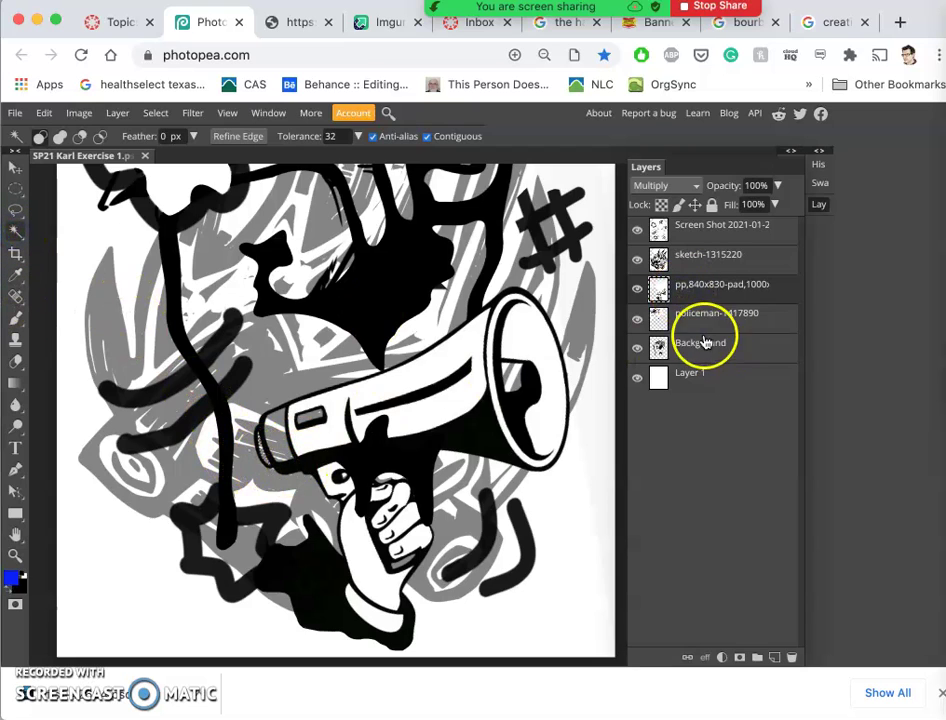
{"action": "left_click", "coordinate": [698, 259]}
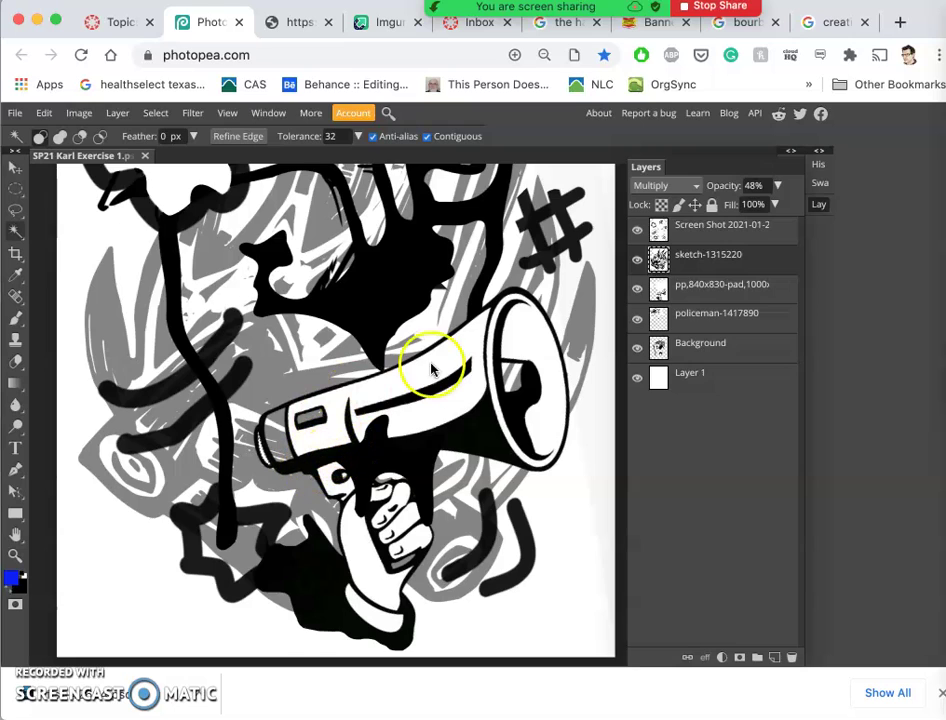
{"action": "left_click", "coordinate": [695, 274]}
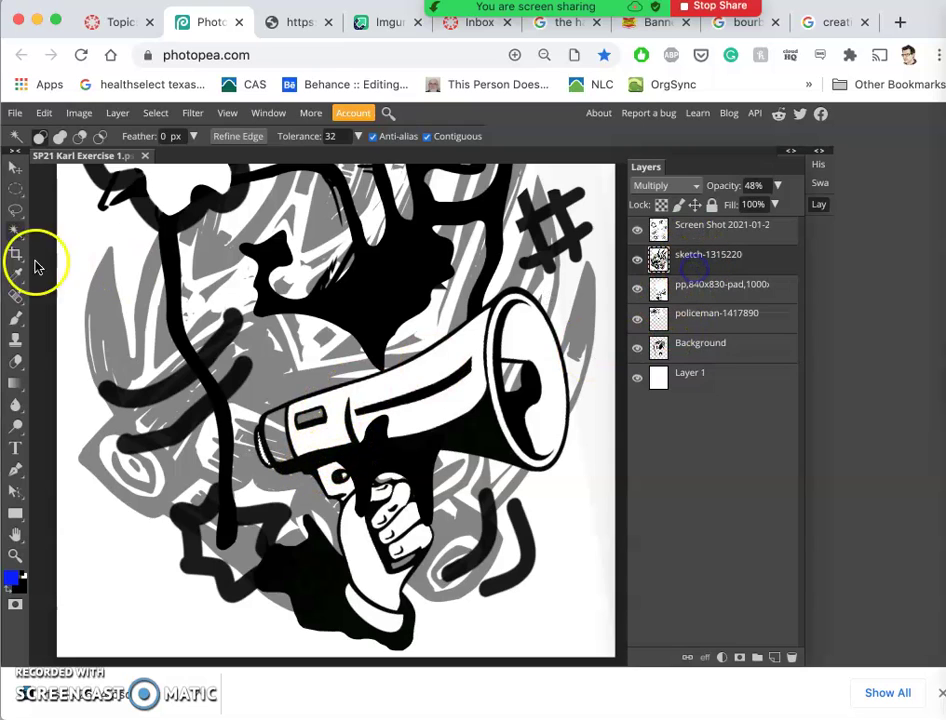
{"action": "left_click", "coordinate": [15, 210]}
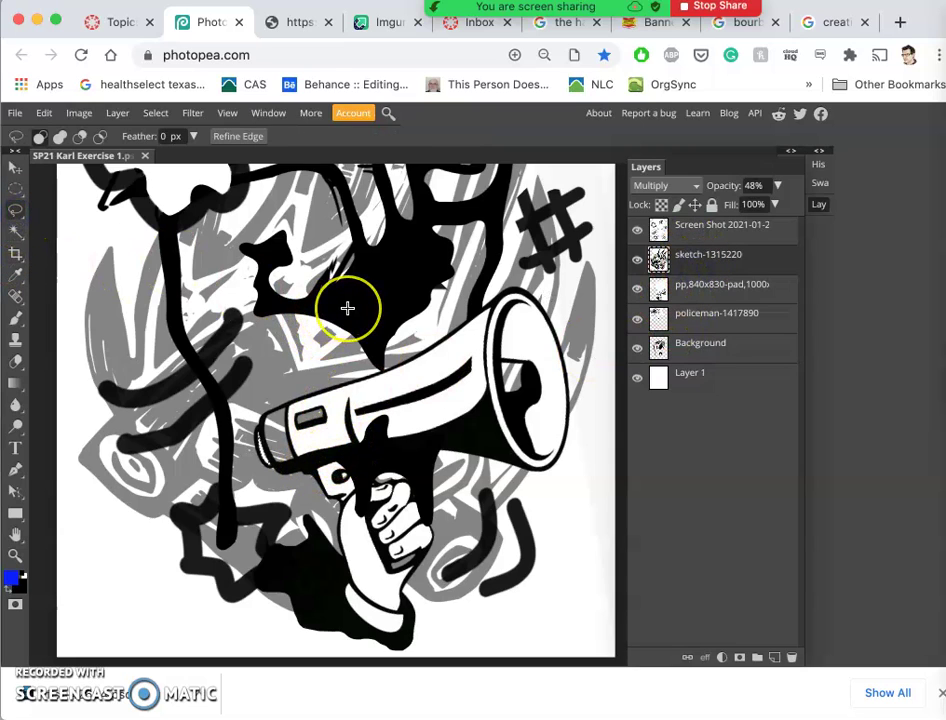
{"action": "scroll", "coordinate": [347, 308], "scroll_direction": "up", "scroll_amount": 2}
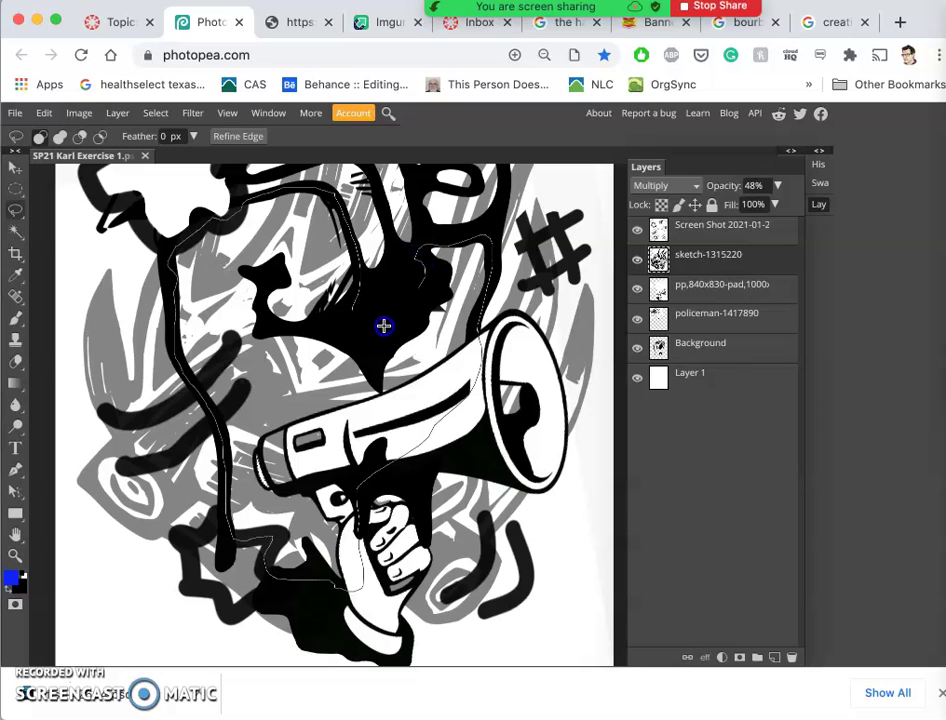
{"action": "left_click_drag", "start_coordinate": [358, 317], "coordinate": [358, 317]}
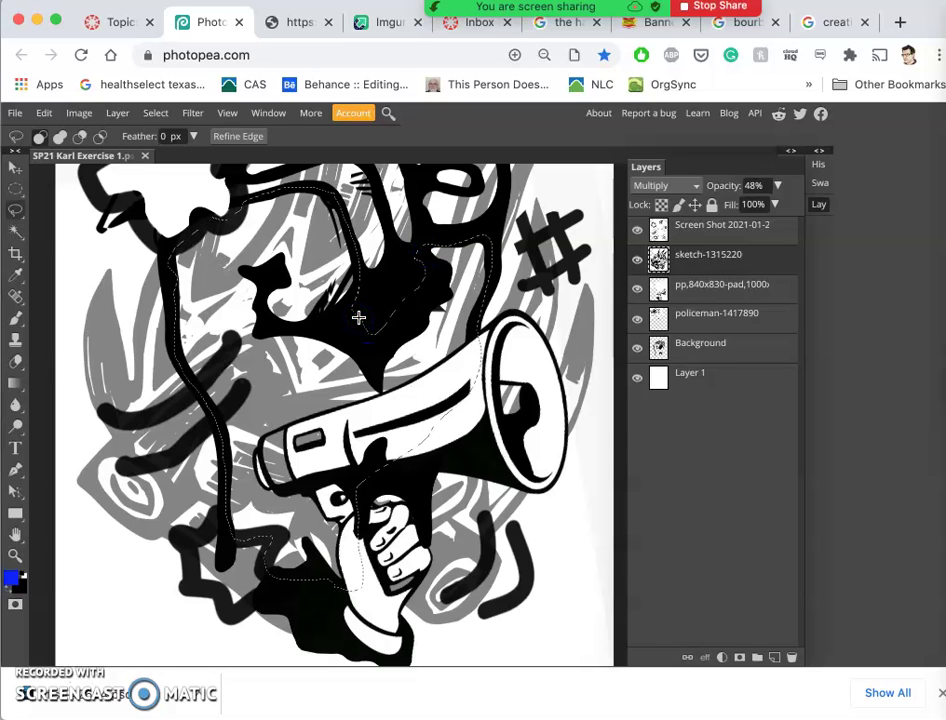
{"action": "key", "text": "Delete"}
Step: Trace another freehand selection over the fist artwork
{"action": "scroll", "coordinate": [374, 338], "scroll_direction": "up", "scroll_amount": 5}
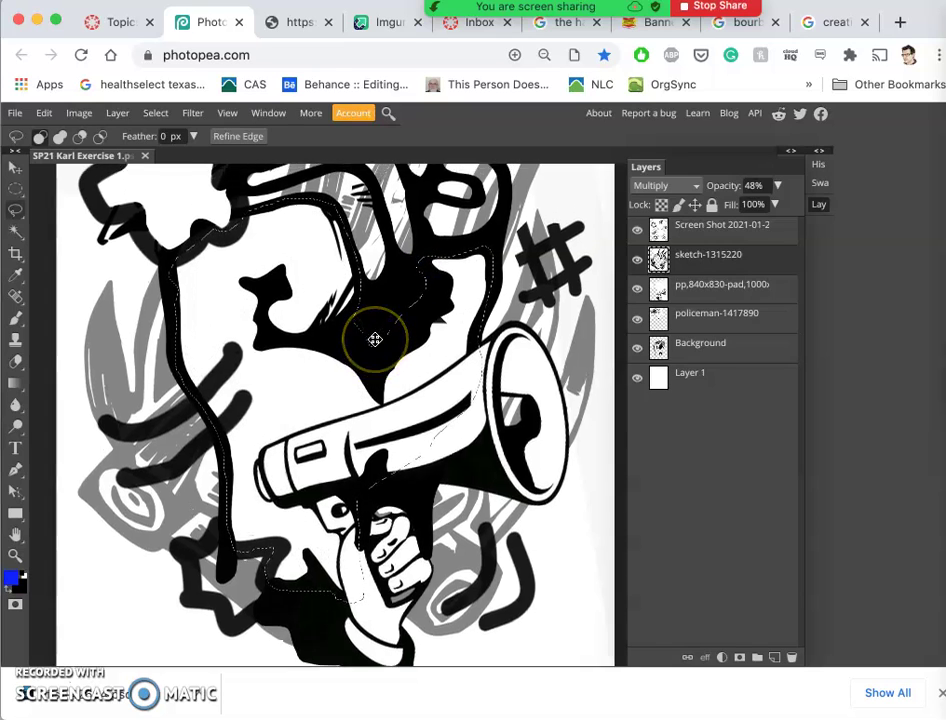
{"action": "mouse_move", "coordinate": [350, 358]}
{"action": "left_mouse_down"}
{"action": "mouse_move", "coordinate": [272, 394]}
{"action": "mouse_move", "coordinate": [343, 377]}
{"action": "left_mouse_up"}
{"action": "scroll", "coordinate": [343, 377], "scroll_direction": "up", "scroll_amount": 5}
{"action": "scroll", "coordinate": [343, 377], "scroll_direction": "right", "scroll_amount": 2}
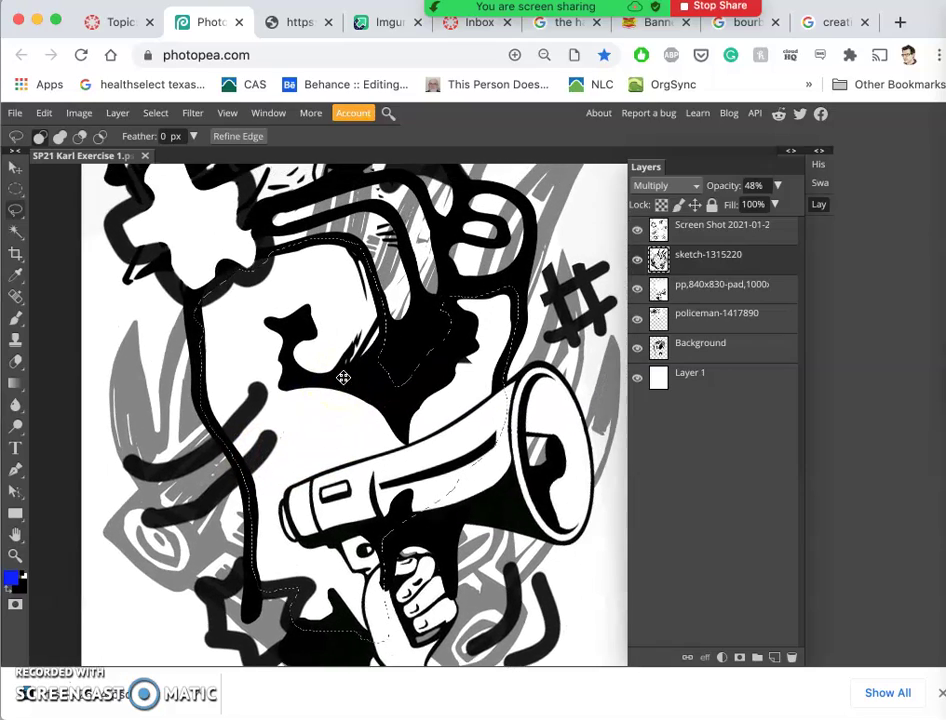
{"action": "scroll", "coordinate": [343, 377], "scroll_direction": "right", "scroll_amount": 1}
{"action": "mouse_move", "coordinate": [343, 377]}
{"action": "left_mouse_down"}
{"action": "mouse_move", "coordinate": [377, 386]}
{"action": "mouse_move", "coordinate": [373, 405]}
{"action": "mouse_move", "coordinate": [331, 229]}
{"action": "left_mouse_up"}
{"action": "scroll", "coordinate": [331, 229], "scroll_direction": "up", "scroll_amount": 3}
{"action": "scroll", "coordinate": [328, 265], "scroll_direction": "right", "scroll_amount": 1}
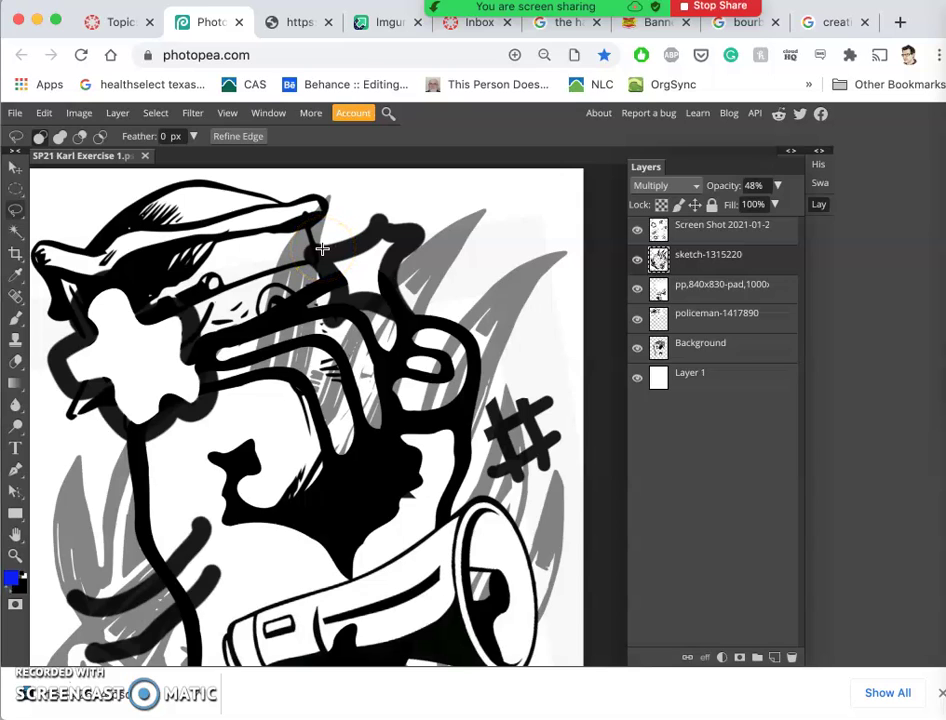
Step: Lasso the hatched strokes below the police cap, then loop around the black zigzag at the fist's base
{"action": "left_click_drag", "start_coordinate": [322, 250], "coordinate": [327, 283]}
{"action": "mouse_move", "coordinate": [327, 283]}
{"action": "left_mouse_down"}
{"action": "mouse_move", "coordinate": [348, 378]}
{"action": "mouse_move", "coordinate": [365, 317]}
{"action": "mouse_move", "coordinate": [302, 281]}
{"action": "mouse_move", "coordinate": [318, 380]}
{"action": "mouse_move", "coordinate": [313, 398]}
{"action": "mouse_move", "coordinate": [310, 390]}
{"action": "left_mouse_up"}
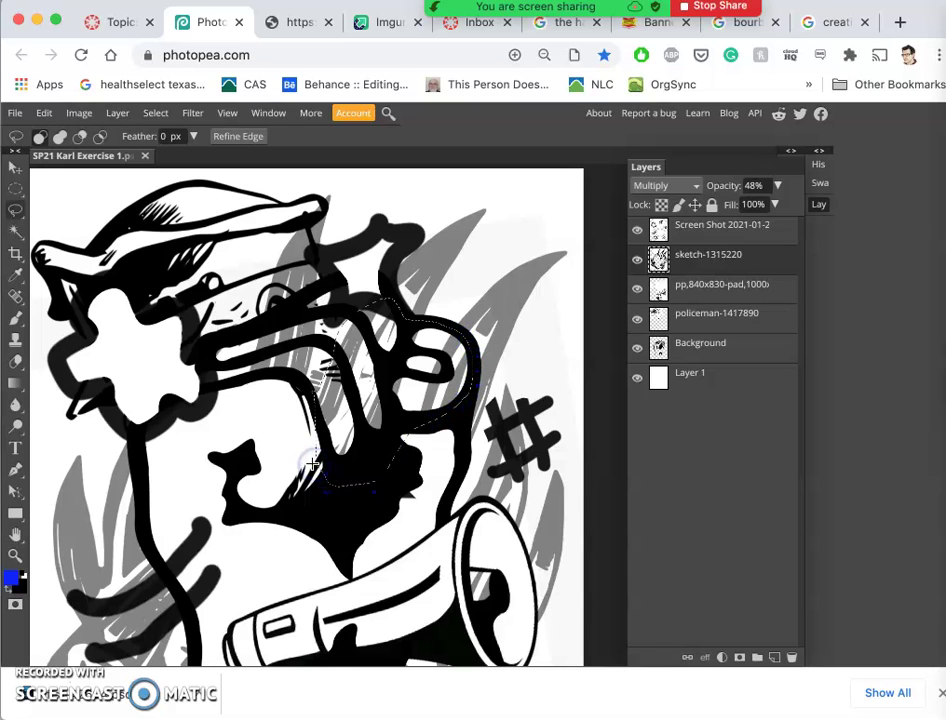
{"action": "scroll", "coordinate": [327, 517], "scroll_direction": "down", "scroll_amount": 2}
{"action": "scroll", "coordinate": [327, 517], "scroll_direction": "down", "scroll_amount": 5}
{"action": "left_click_drag", "start_coordinate": [316, 519], "coordinate": [231, 501]}
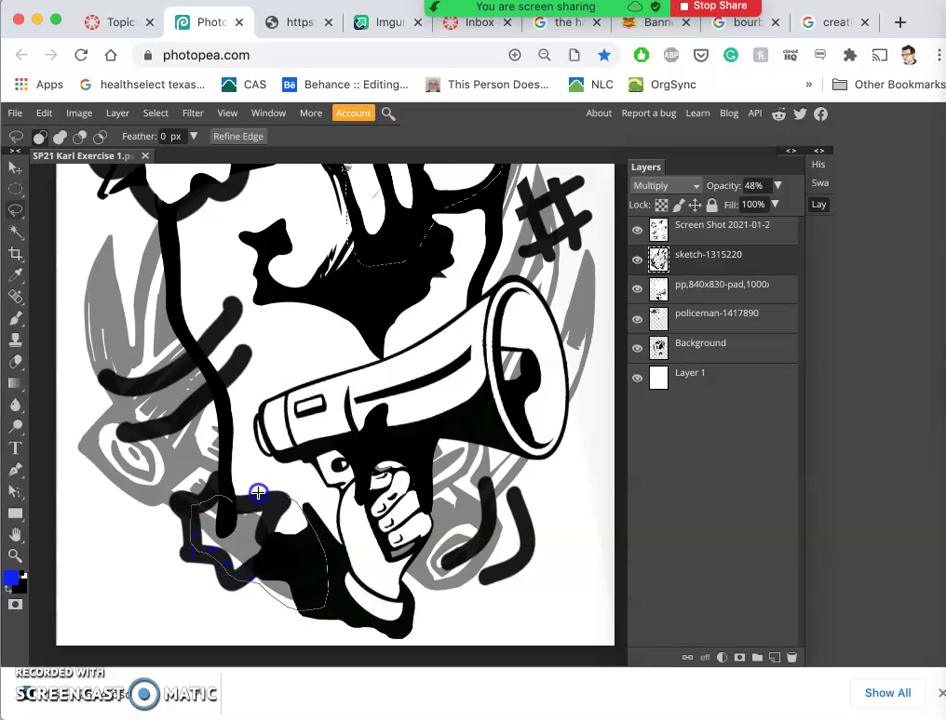
{"action": "left_click_drag", "start_coordinate": [258, 492], "coordinate": [255, 500]}
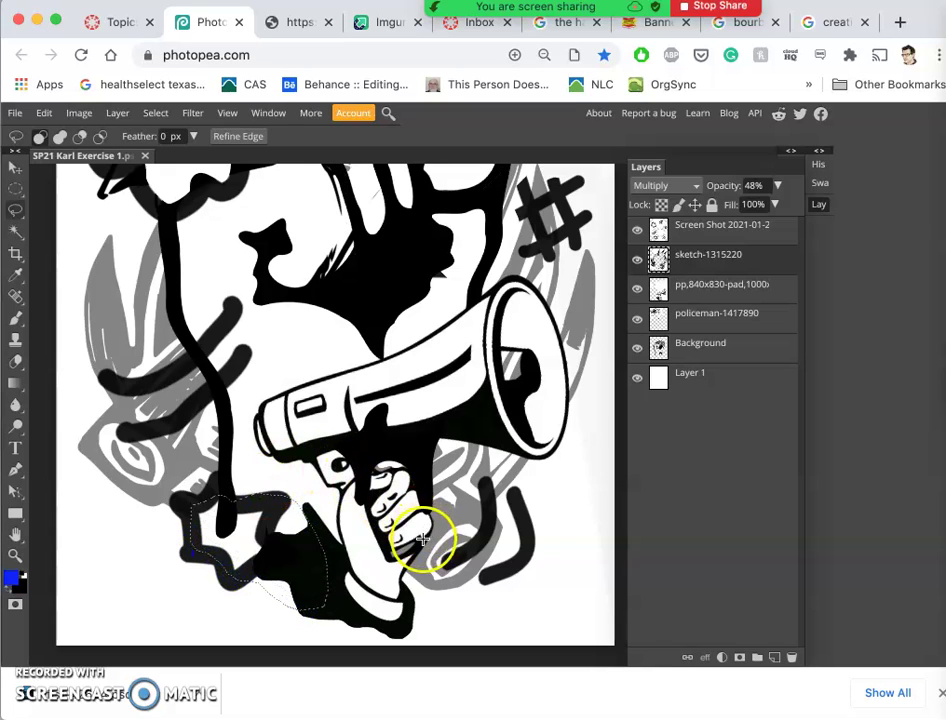
{"action": "scroll", "coordinate": [494, 604], "scroll_direction": "down", "scroll_amount": 1}
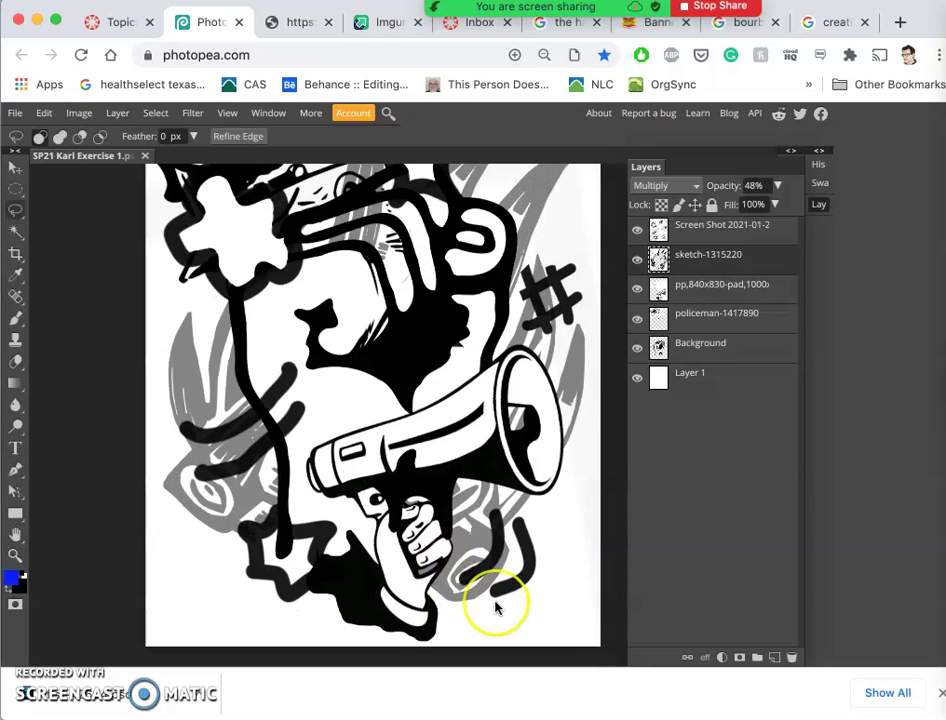
Step: Raise the sketch layer's opacity to 100%
{"action": "scroll", "coordinate": [494, 604], "scroll_direction": "down", "scroll_amount": 2}
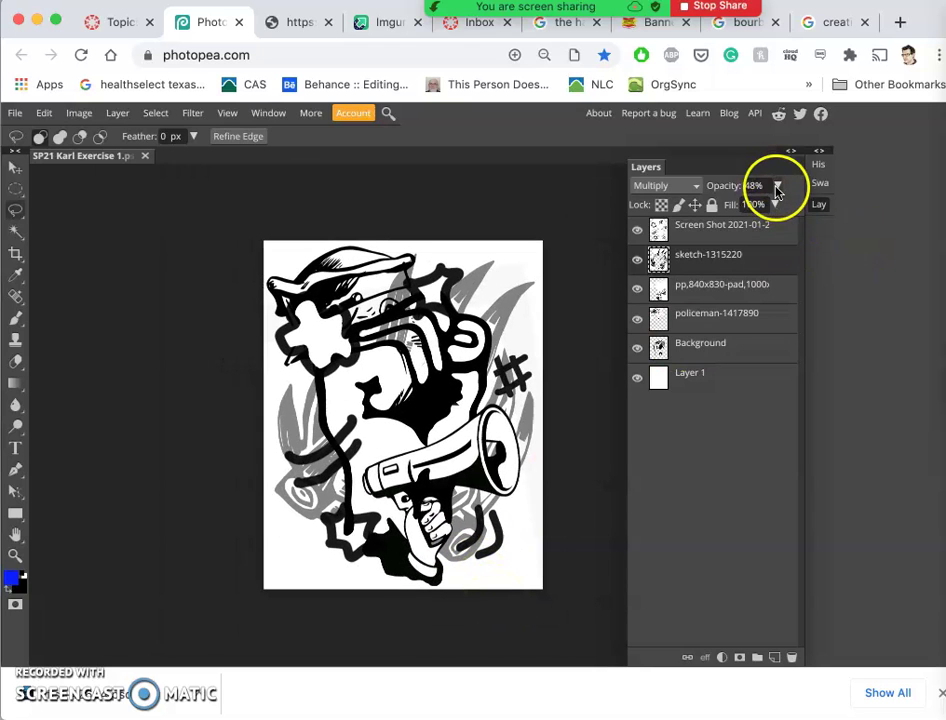
{"action": "left_click", "coordinate": [777, 188]}
{"action": "left_click_drag", "start_coordinate": [755, 207], "coordinate": [819, 200]}
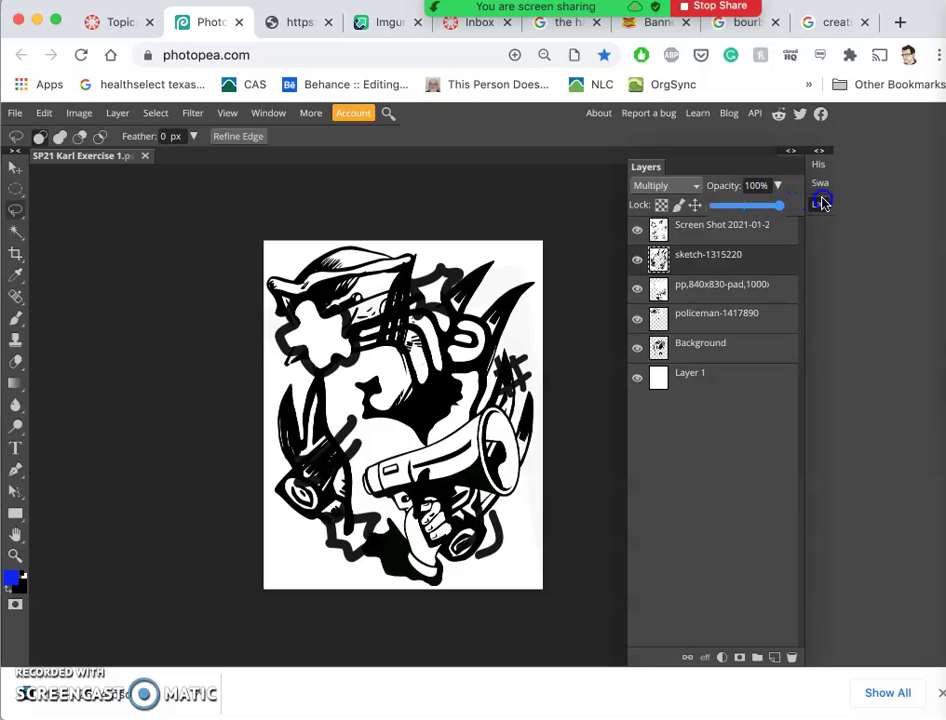
{"action": "left_click", "coordinate": [419, 329]}
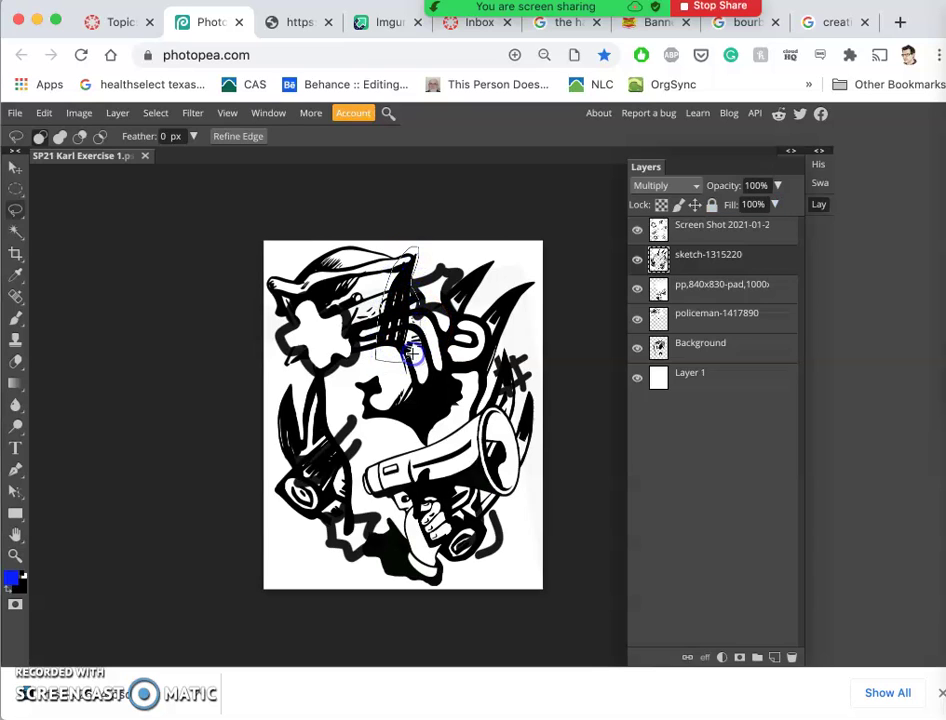
Step: Delete the strokes inside the selection and undo, then select the top Screen Shot layer with the Lasso tool
{"action": "key", "text": "Delete"}
{"action": "key", "text": "ctrl+z"}
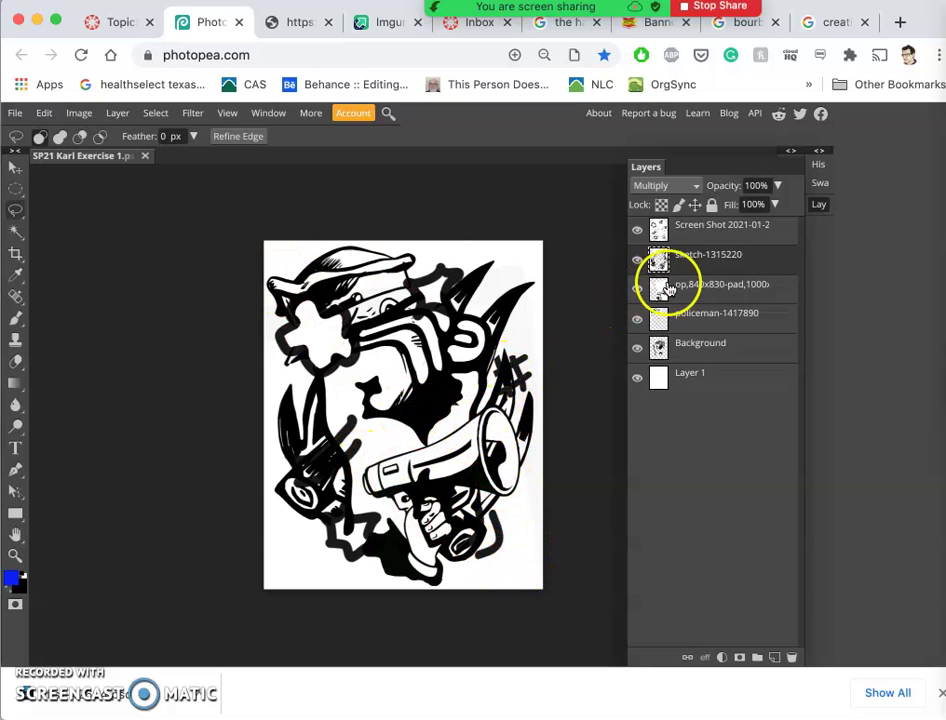
{"action": "left_click", "coordinate": [700, 230]}
{"action": "left_click", "coordinate": [16, 209]}
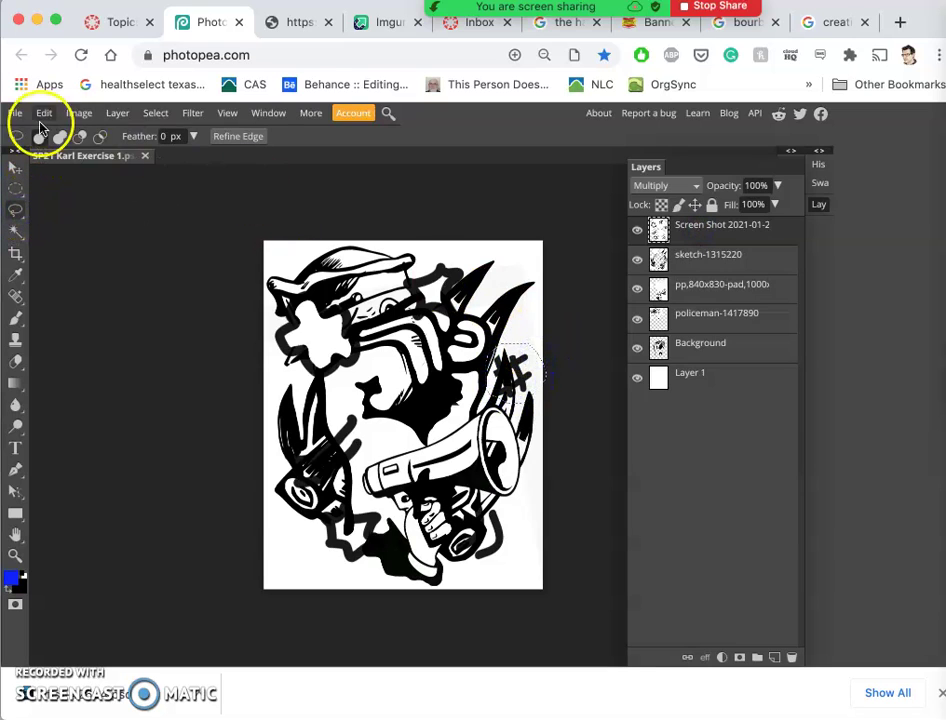
Step: Move the selected hashtag down onto the megaphone's grip
{"action": "left_click", "coordinate": [15, 167]}
{"action": "mouse_move", "coordinate": [509, 348]}
{"action": "left_mouse_down"}
{"action": "mouse_move", "coordinate": [513, 372]}
{"action": "mouse_move", "coordinate": [391, 422]}
{"action": "mouse_move", "coordinate": [390, 448]}
{"action": "mouse_move", "coordinate": [450, 450]}
{"action": "mouse_move", "coordinate": [577, 532]}
{"action": "mouse_move", "coordinate": [437, 511]}
{"action": "mouse_move", "coordinate": [347, 522]}
{"action": "mouse_move", "coordinate": [313, 545]}
{"action": "mouse_move", "coordinate": [337, 521]}
{"action": "mouse_move", "coordinate": [307, 492]}
{"action": "mouse_move", "coordinate": [310, 475]}
{"action": "mouse_move", "coordinate": [318, 540]}
{"action": "mouse_move", "coordinate": [418, 430]}
{"action": "left_mouse_up"}
{"action": "mouse_move", "coordinate": [458, 383]}
{"action": "left_mouse_down"}
{"action": "mouse_move", "coordinate": [388, 437]}
{"action": "mouse_move", "coordinate": [391, 449]}
{"action": "left_mouse_up"}
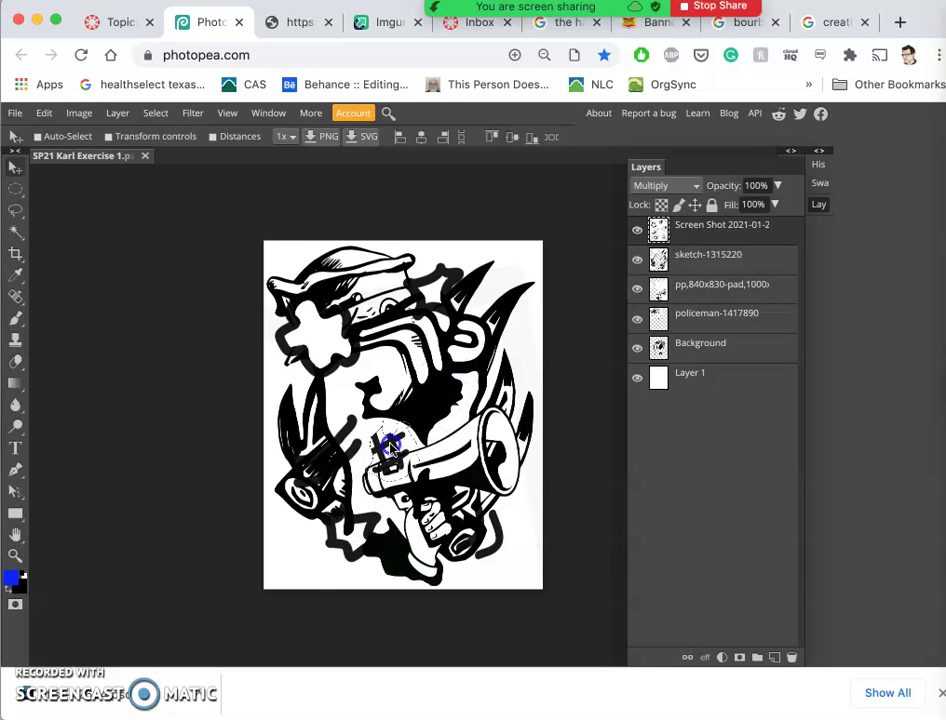
{"action": "left_click", "coordinate": [523, 473]}
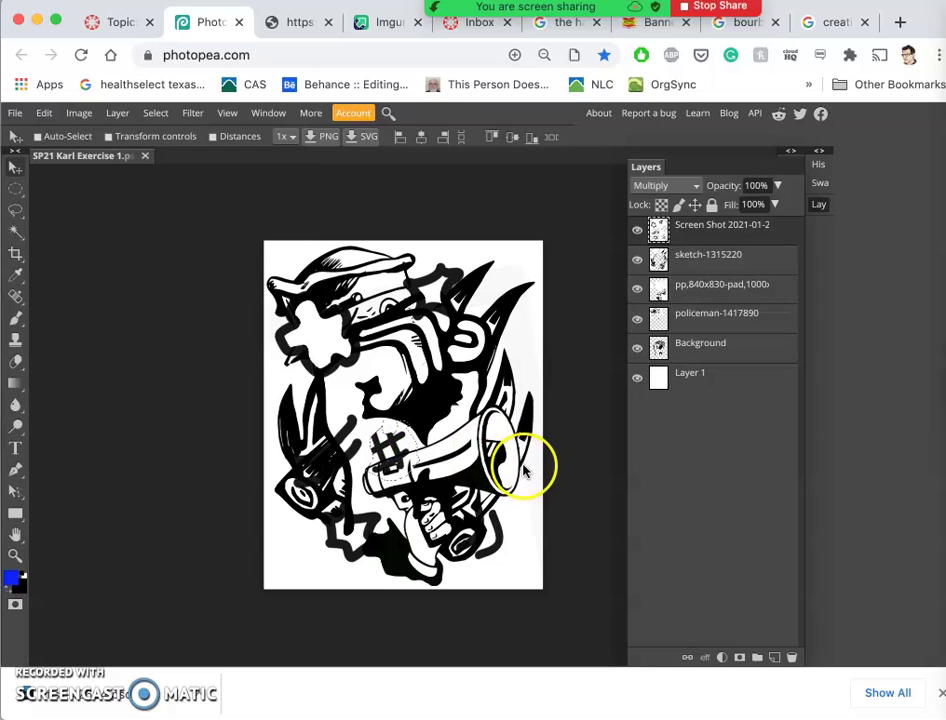
Step: On the top Screen Shot layer, lasso the strokes on the left and rotate them about 73°
{"action": "left_click", "coordinate": [682, 229]}
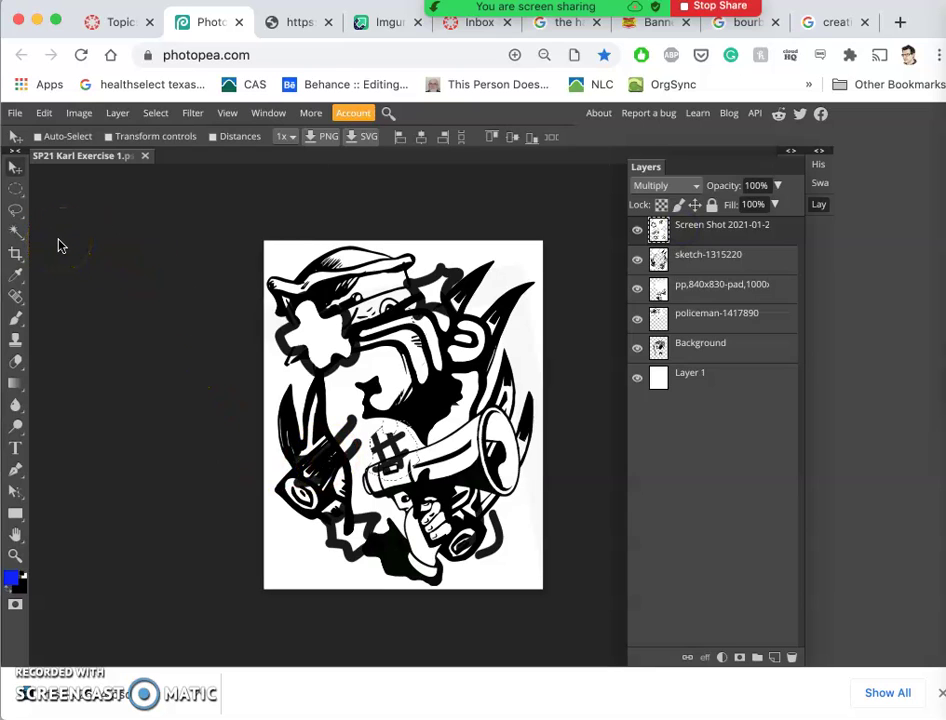
{"action": "left_click", "coordinate": [16, 210]}
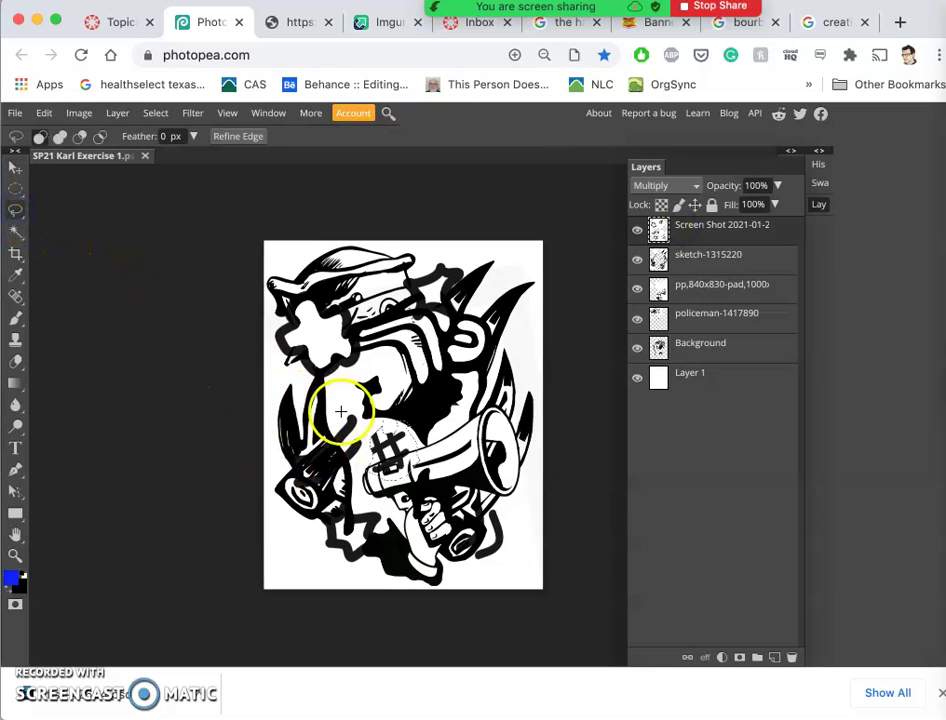
{"action": "left_click_drag", "start_coordinate": [341, 412], "coordinate": [283, 473]}
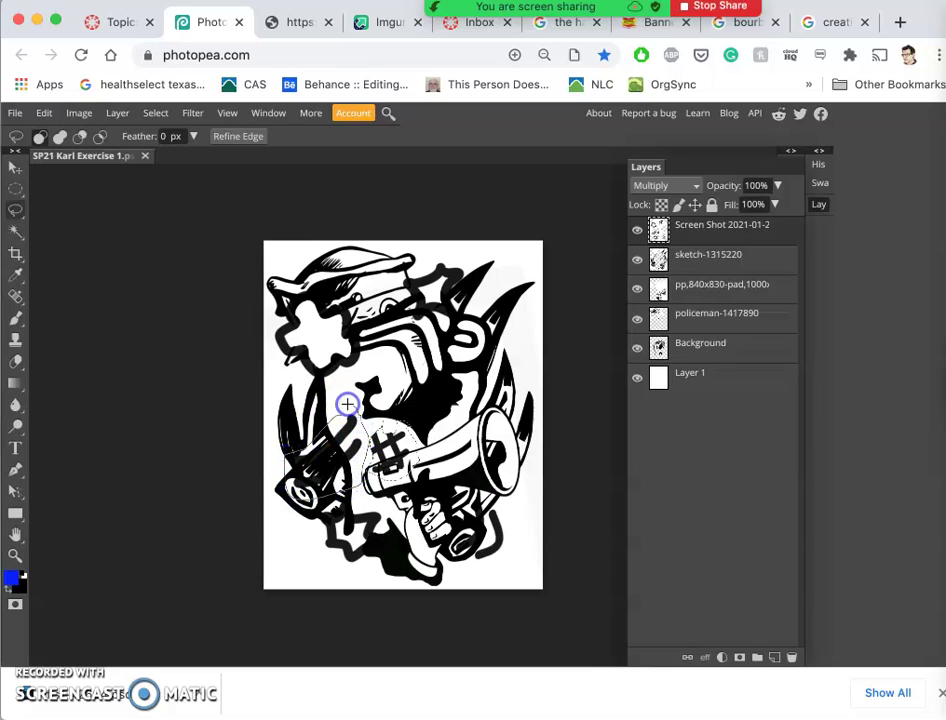
{"action": "left_click_drag", "start_coordinate": [347, 404], "coordinate": [347, 404]}
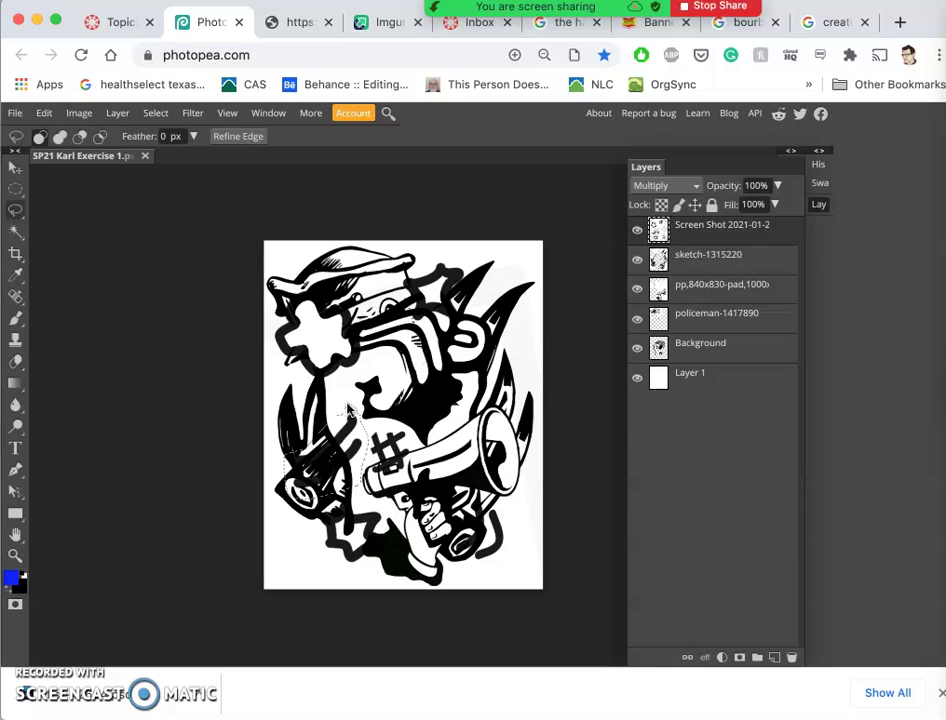
{"action": "key", "text": "alt+super+t"}
{"action": "mouse_move", "coordinate": [380, 397]}
{"action": "left_mouse_down"}
{"action": "mouse_move", "coordinate": [393, 488]}
{"action": "mouse_move", "coordinate": [376, 450]}
{"action": "mouse_move", "coordinate": [334, 541]}
{"action": "mouse_move", "coordinate": [346, 551]}
{"action": "mouse_move", "coordinate": [342, 542]}
{"action": "left_mouse_up"}
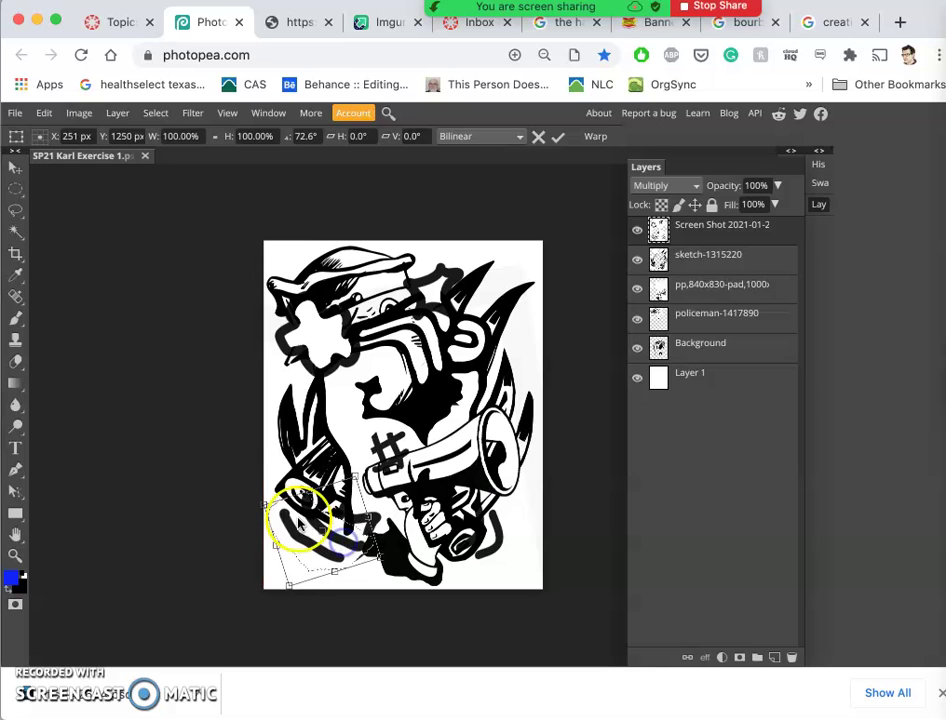
Step: Scale the rotated strokes to about 59% by 76%, nudge them right, and apply the transform
{"action": "left_click_drag", "start_coordinate": [268, 504], "coordinate": [272, 513]}
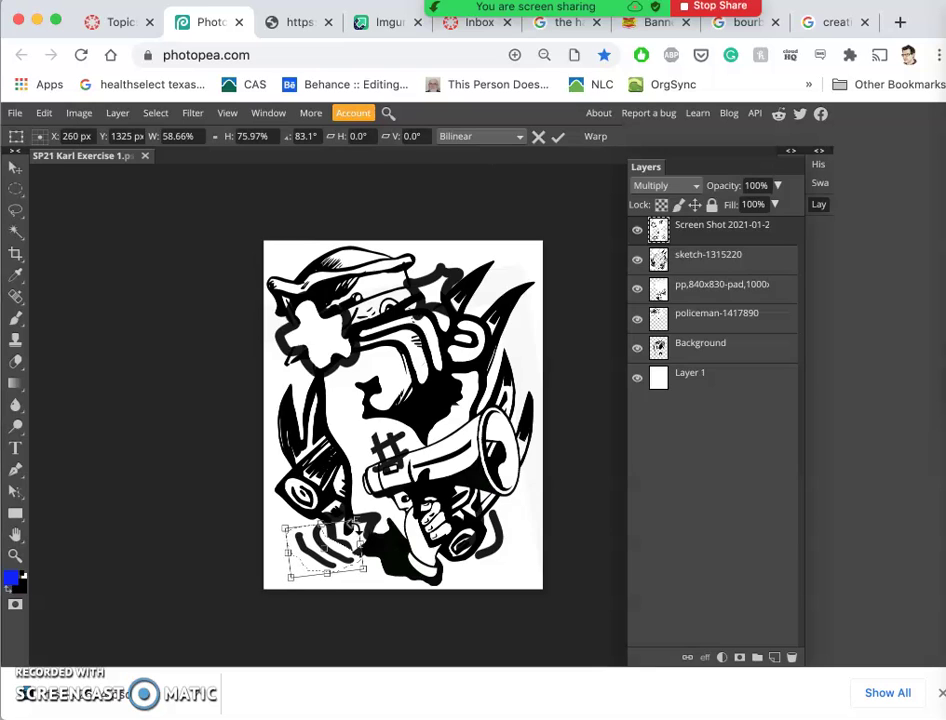
{"action": "left_click_drag", "start_coordinate": [354, 523], "coordinate": [355, 520]}
{"action": "key", "text": "Return"}
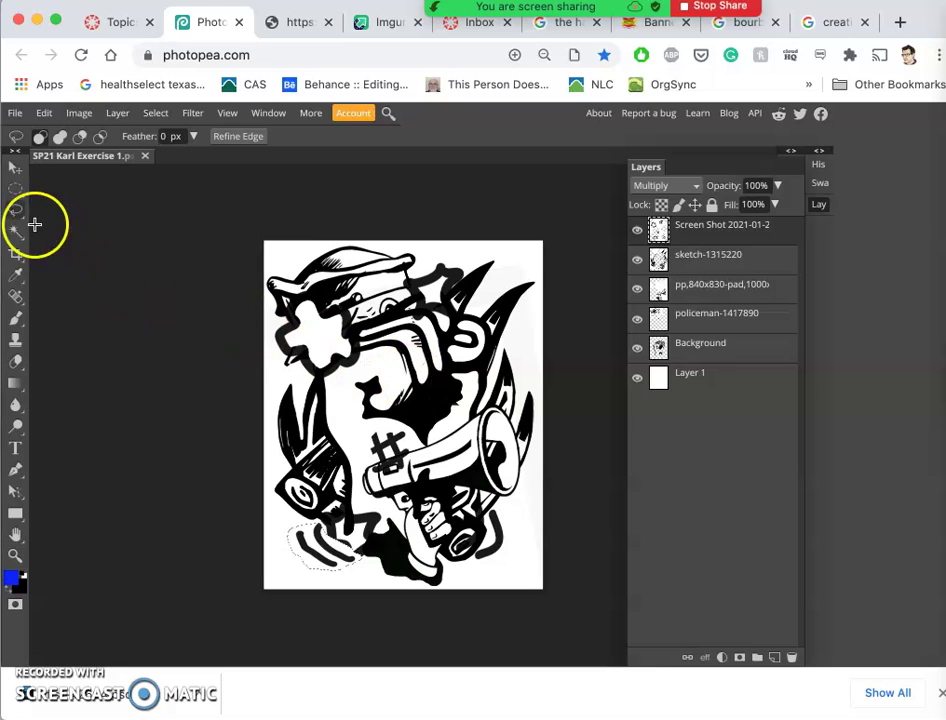
{"action": "left_click", "coordinate": [386, 366]}
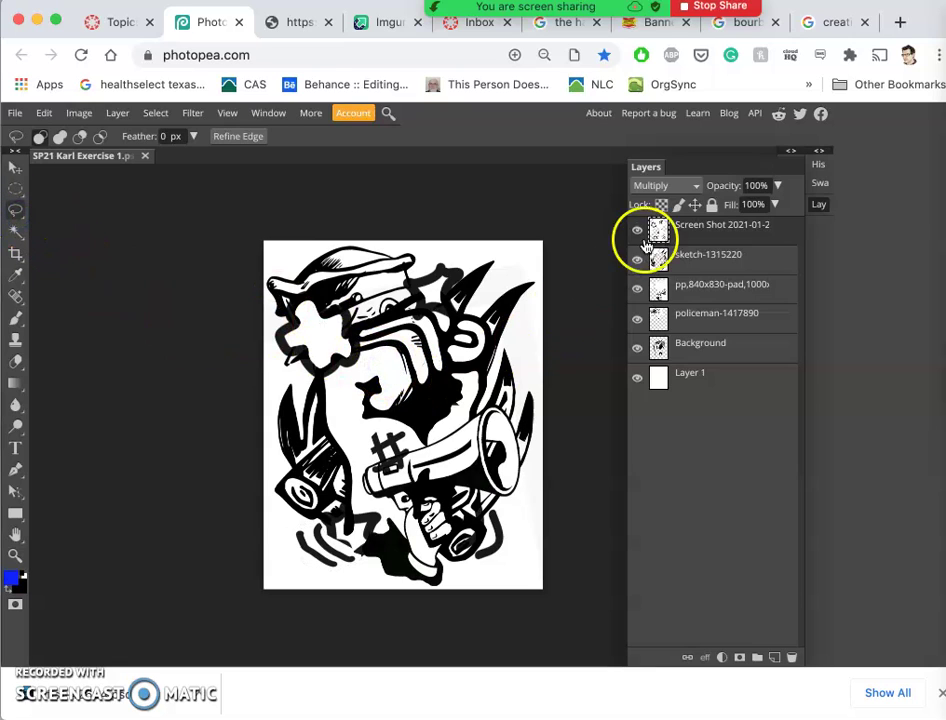
{"action": "left_click", "coordinate": [688, 227]}
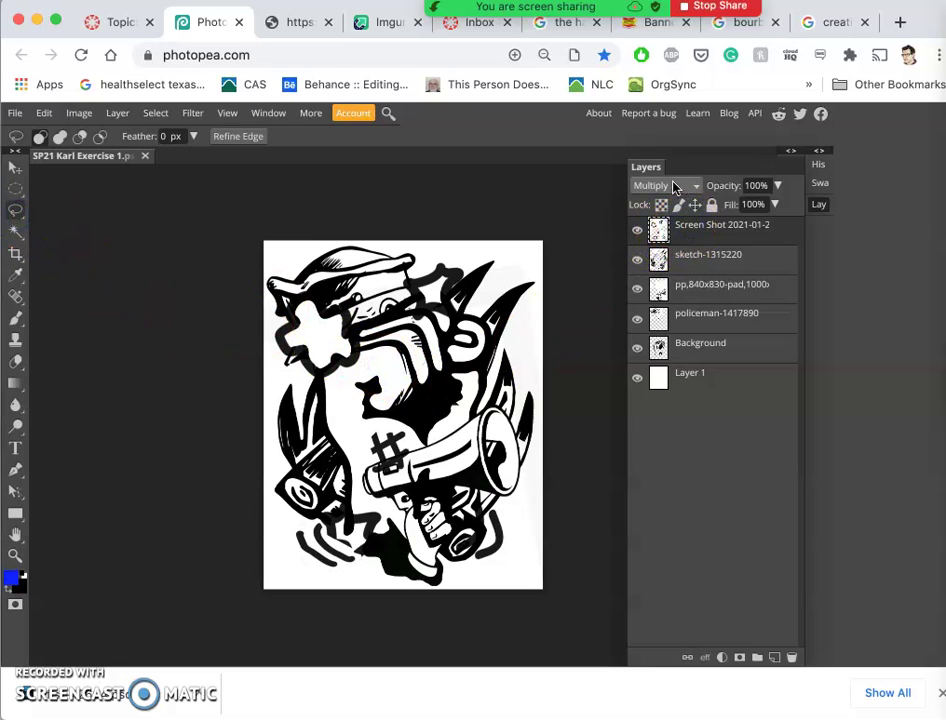
{"action": "left_click", "coordinate": [672, 188]}
{"action": "left_click", "coordinate": [660, 131]}
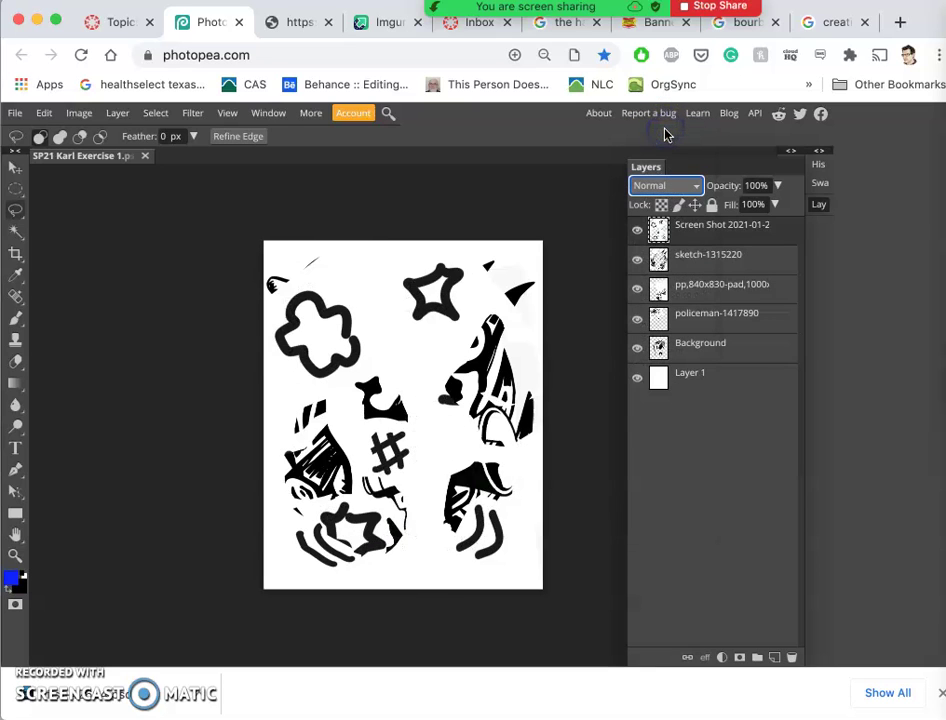
{"action": "left_click", "coordinate": [680, 185]}
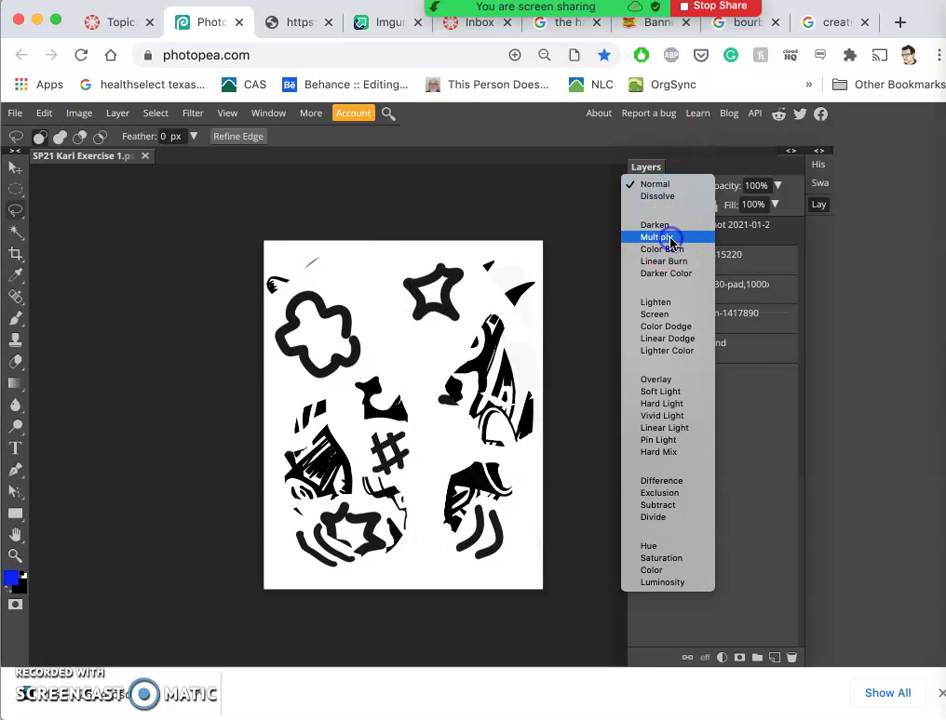
{"action": "left_click", "coordinate": [668, 238]}
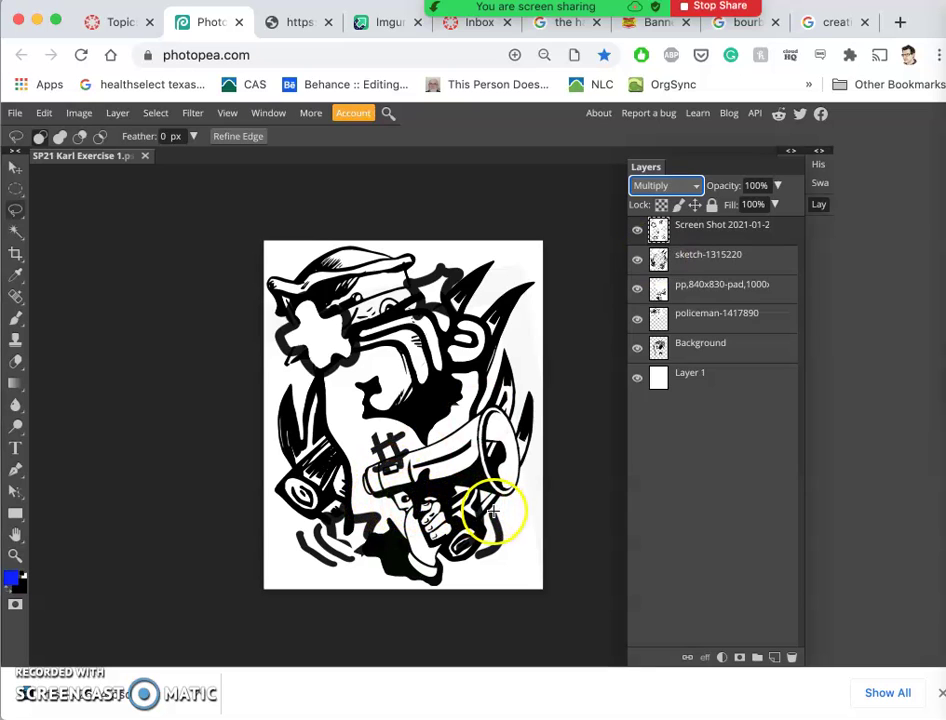
{"action": "left_click", "coordinate": [655, 348]}
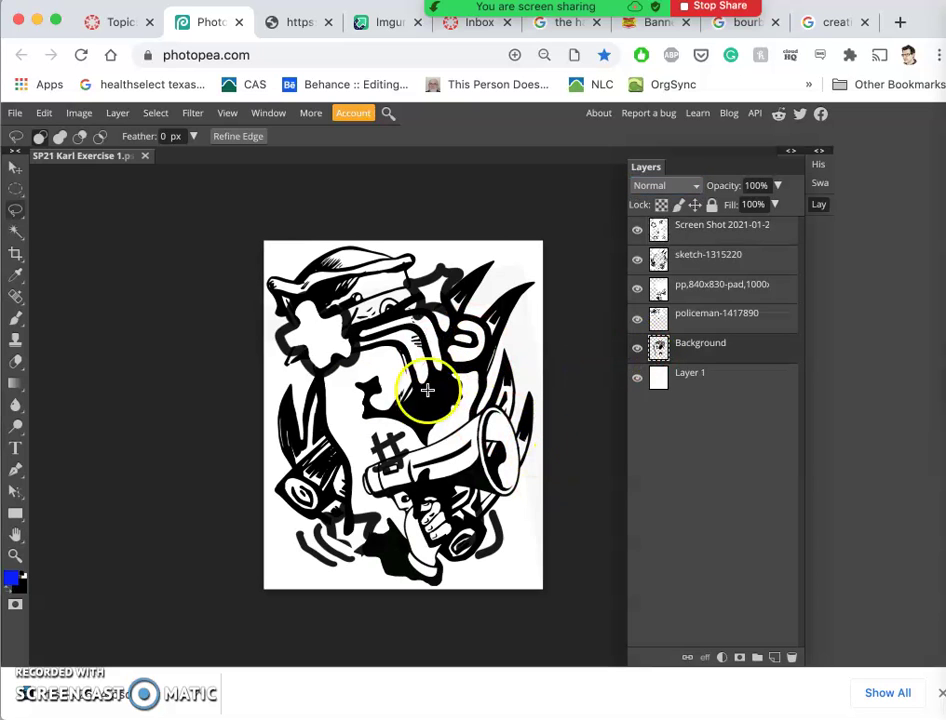
Step: On the padded pp image layer, lasso the stray dark strokes near the lower flames
{"action": "scroll", "coordinate": [464, 350], "scroll_direction": "up", "scroll_amount": 10}
{"action": "scroll", "coordinate": [464, 355], "scroll_direction": "down", "scroll_amount": 2}
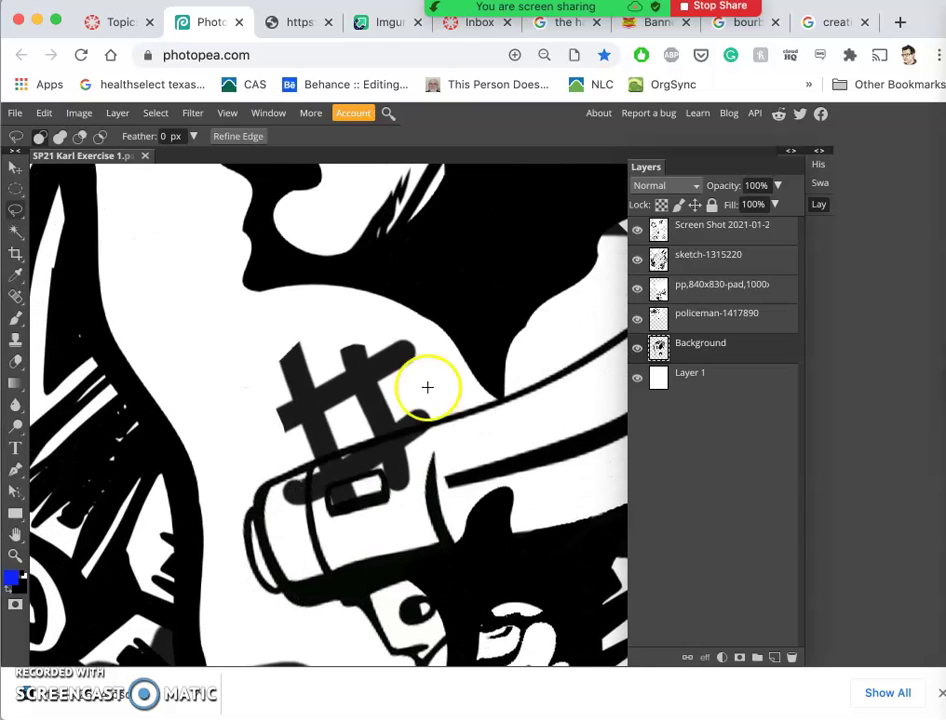
{"action": "left_click", "coordinate": [688, 293]}
{"action": "left_click", "coordinate": [16, 210]}
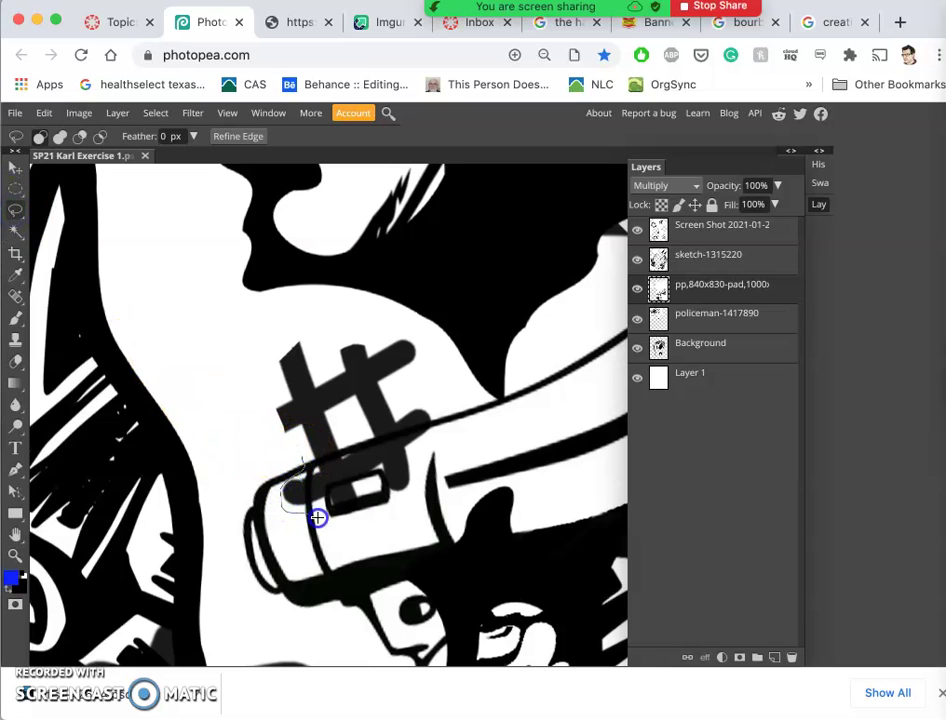
{"action": "mouse_move", "coordinate": [332, 525]}
{"action": "left_mouse_down"}
{"action": "mouse_move", "coordinate": [389, 516]}
{"action": "mouse_move", "coordinate": [437, 432]}
{"action": "mouse_move", "coordinate": [429, 401]}
{"action": "mouse_move", "coordinate": [392, 397]}
{"action": "mouse_move", "coordinate": [312, 440]}
{"action": "left_mouse_up"}
{"action": "scroll", "coordinate": [312, 445], "scroll_direction": "down", "scroll_amount": 5}
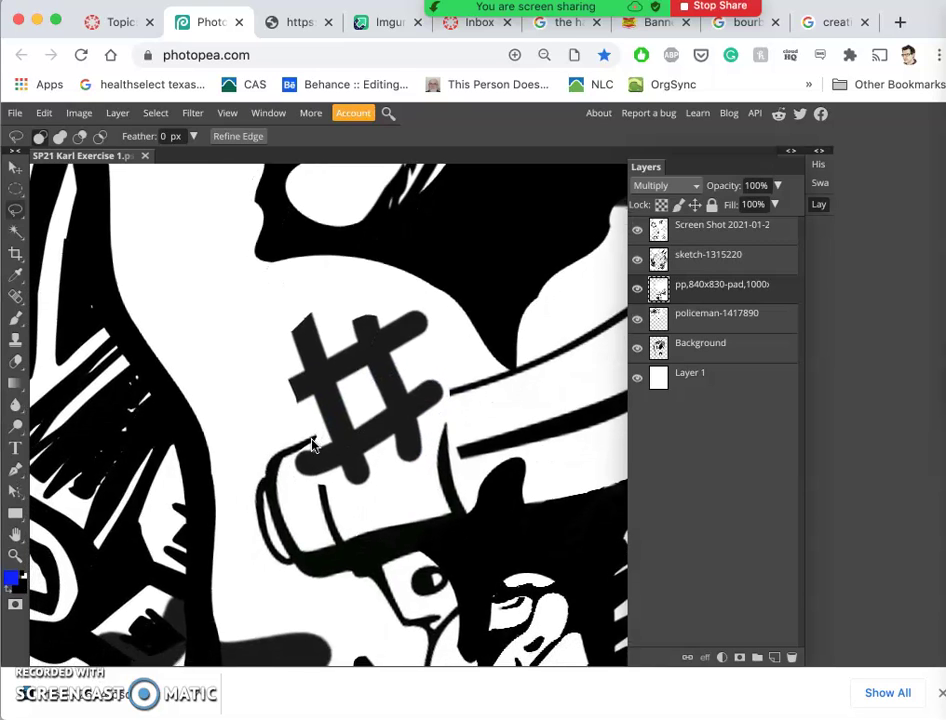
{"action": "mouse_move", "coordinate": [236, 431]}
{"action": "left_mouse_down"}
{"action": "mouse_move", "coordinate": [205, 452]}
{"action": "mouse_move", "coordinate": [218, 473]}
{"action": "left_mouse_up"}
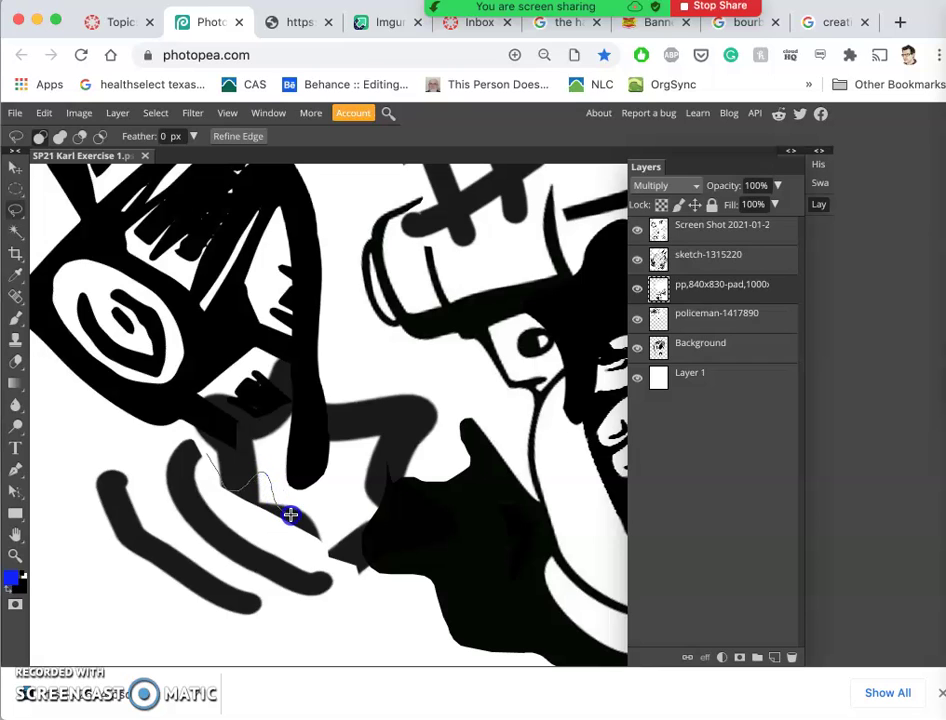
{"action": "left_click_drag", "start_coordinate": [290, 515], "coordinate": [305, 524]}
{"action": "left_click_drag", "start_coordinate": [333, 565], "coordinate": [382, 588]}
{"action": "left_click_drag", "start_coordinate": [371, 522], "coordinate": [332, 505]}
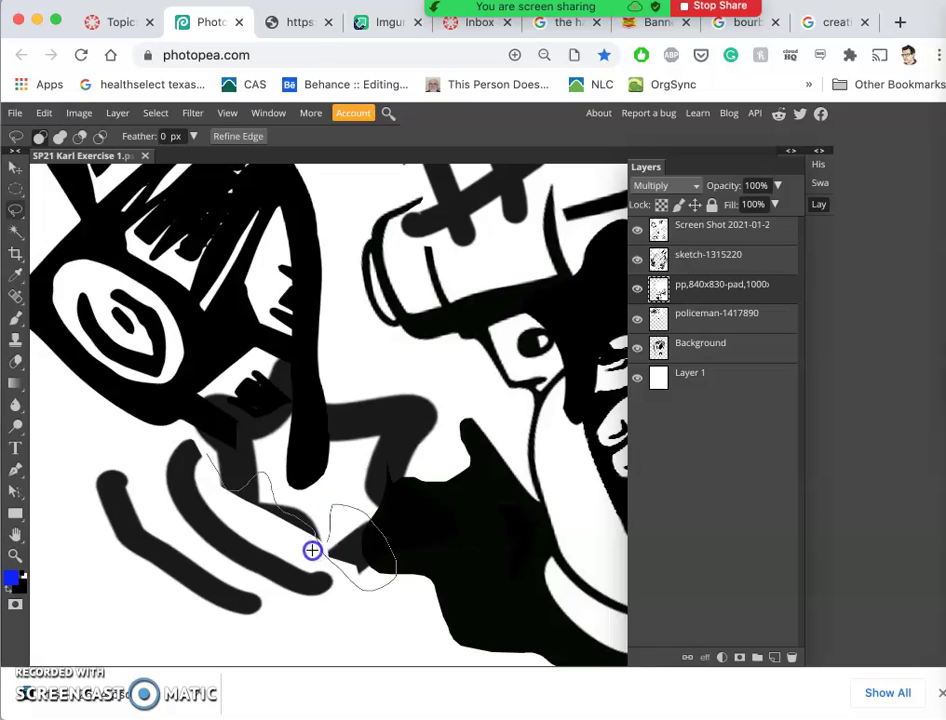
{"action": "mouse_move", "coordinate": [305, 550]}
{"action": "left_mouse_down"}
{"action": "mouse_move", "coordinate": [207, 494]}
{"action": "mouse_move", "coordinate": [207, 462]}
{"action": "left_mouse_up"}
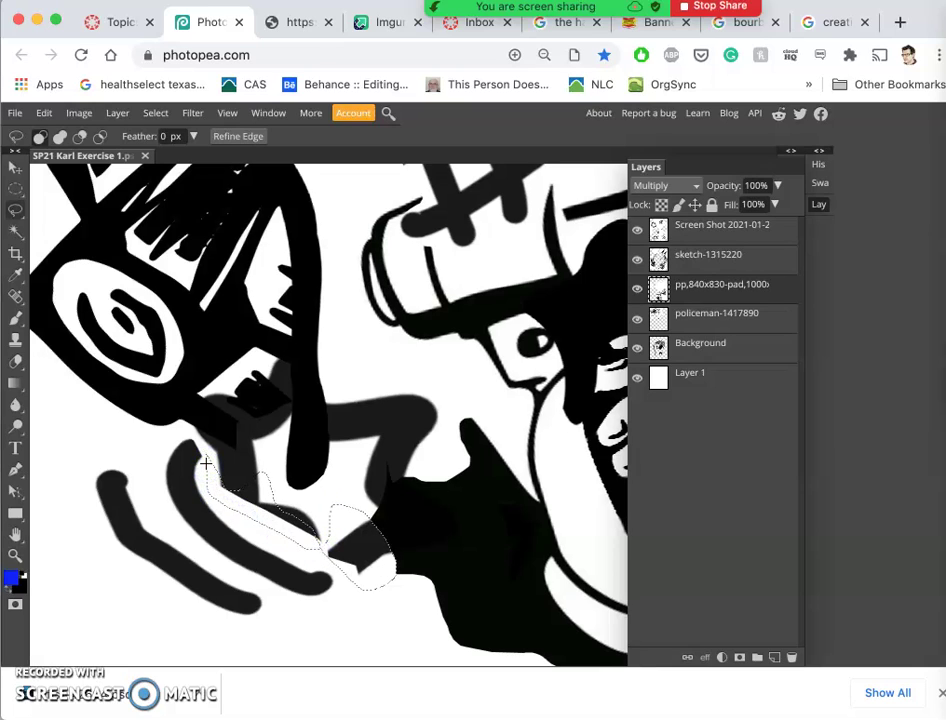
Step: Delete the stray stroke on the Screen Shot 2021-01-2 layer, then clear the leftover mark nearby
{"action": "left_click", "coordinate": [713, 237]}
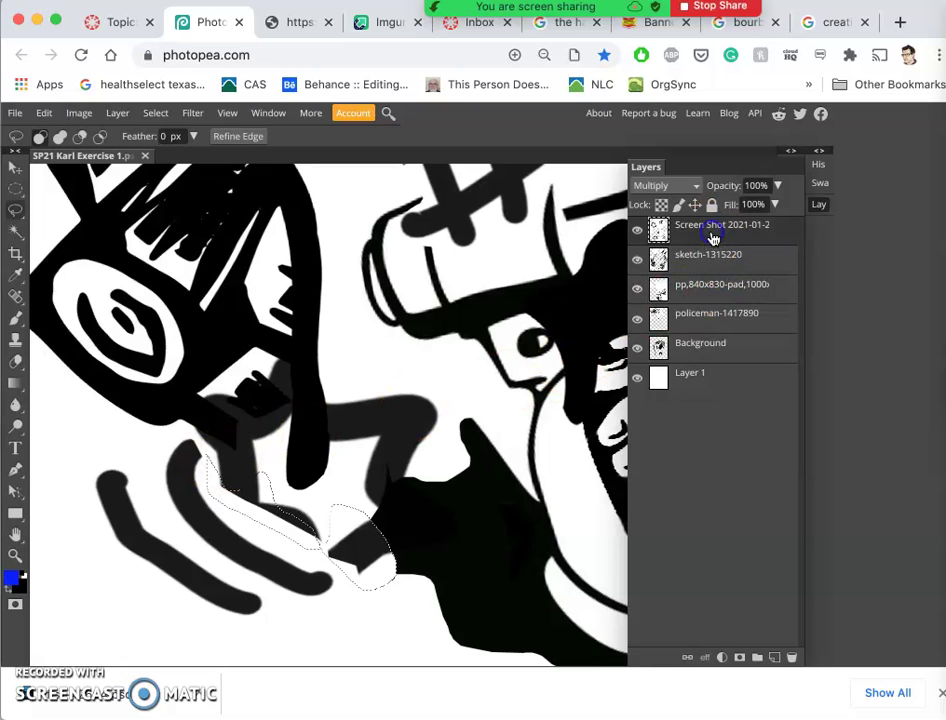
{"action": "left_click", "coordinate": [325, 507]}
{"action": "key", "text": "Delete"}
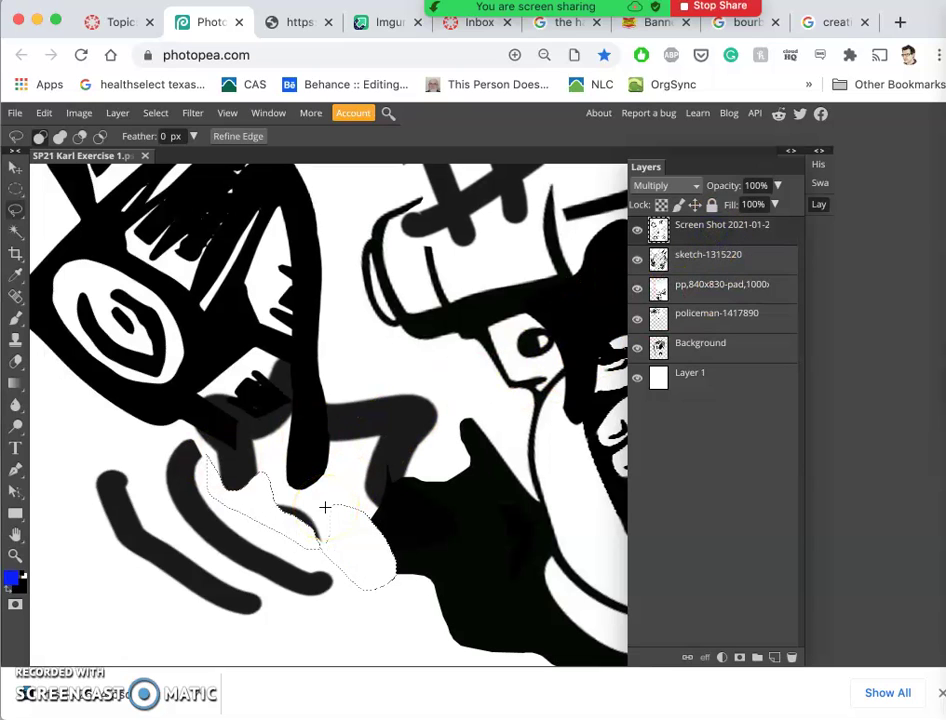
{"action": "left_click", "coordinate": [313, 593]}
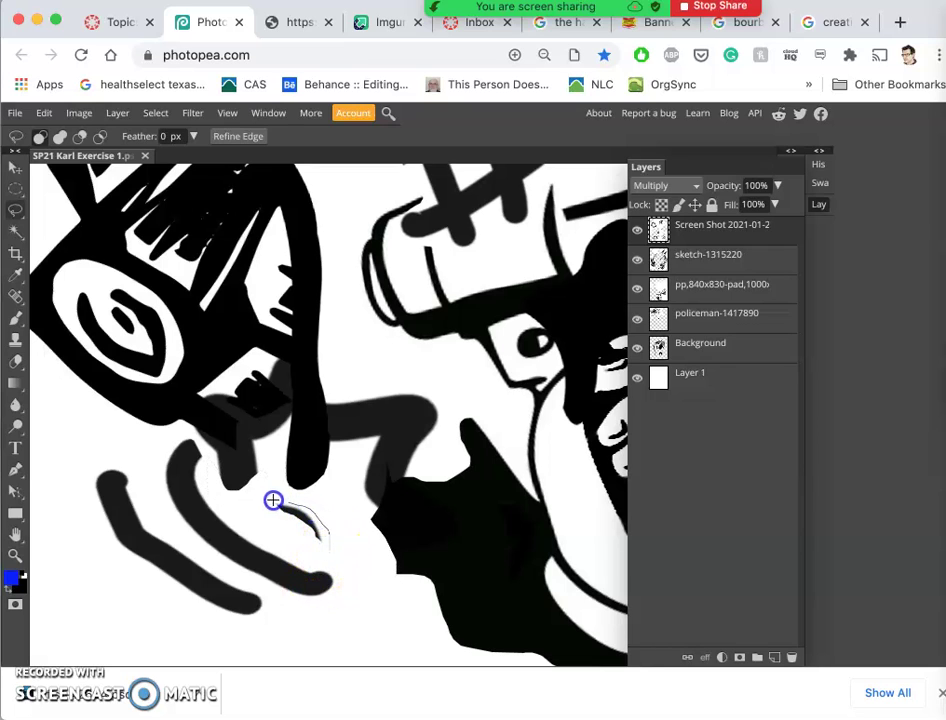
{"action": "left_click_drag", "start_coordinate": [266, 514], "coordinate": [308, 549]}
{"action": "left_click", "coordinate": [368, 586]}
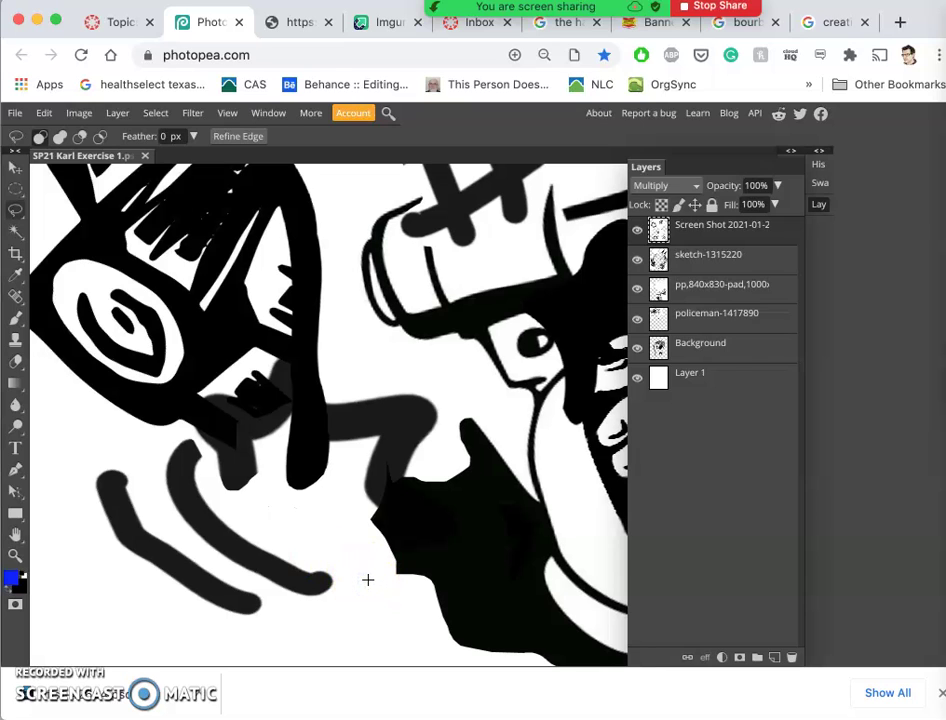
Step: On the sketch-1315220 layer, erase the dark blob below the goggles and deselect
{"action": "left_click", "coordinate": [532, 334]}
{"action": "left_click", "coordinate": [697, 262]}
{"action": "left_click", "coordinate": [240, 395]}
{"action": "left_click_drag", "start_coordinate": [200, 401], "coordinate": [262, 426]}
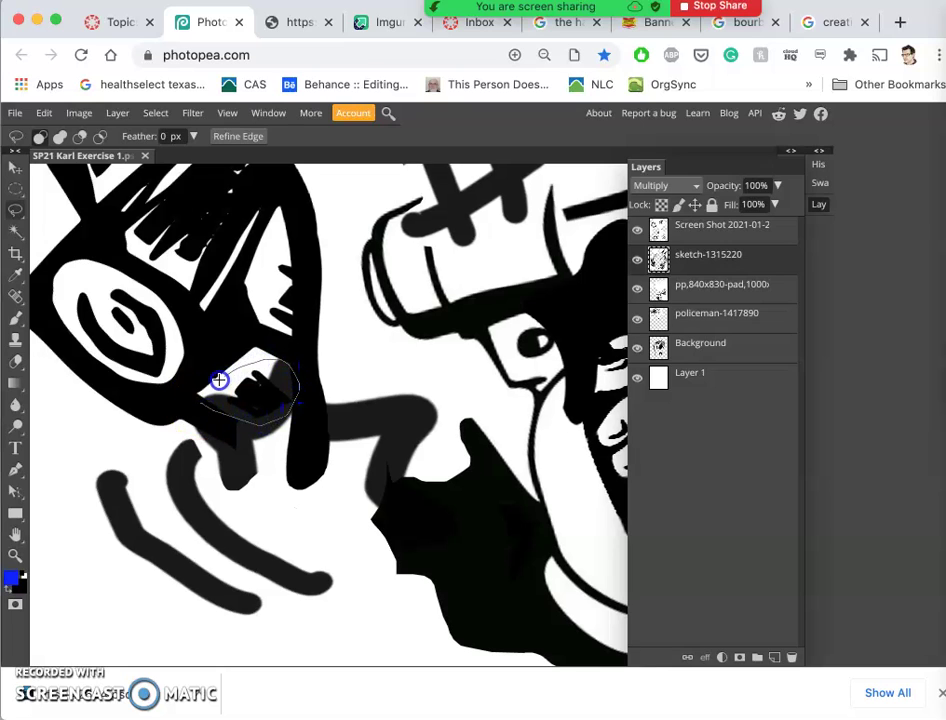
{"action": "left_click_drag", "start_coordinate": [219, 380], "coordinate": [221, 380]}
{"action": "key", "text": "Delete"}
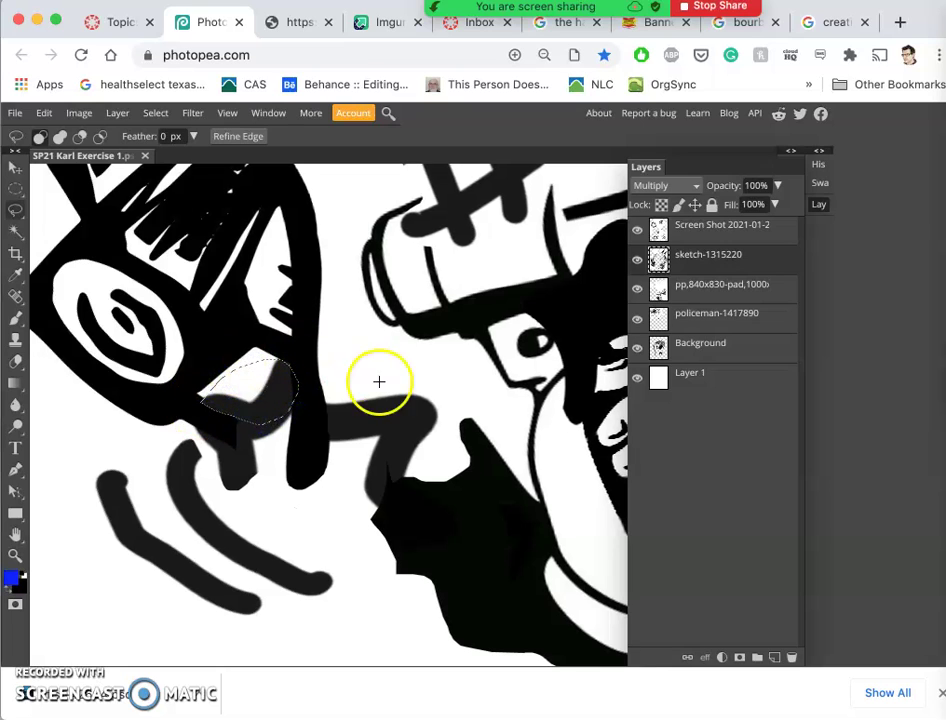
{"action": "left_click", "coordinate": [379, 381]}
Step: Zoom back out to the full collage and select the Screen Shot 2021-01-2 layer
{"action": "scroll", "coordinate": [416, 333], "scroll_direction": "up", "scroll_amount": 5}
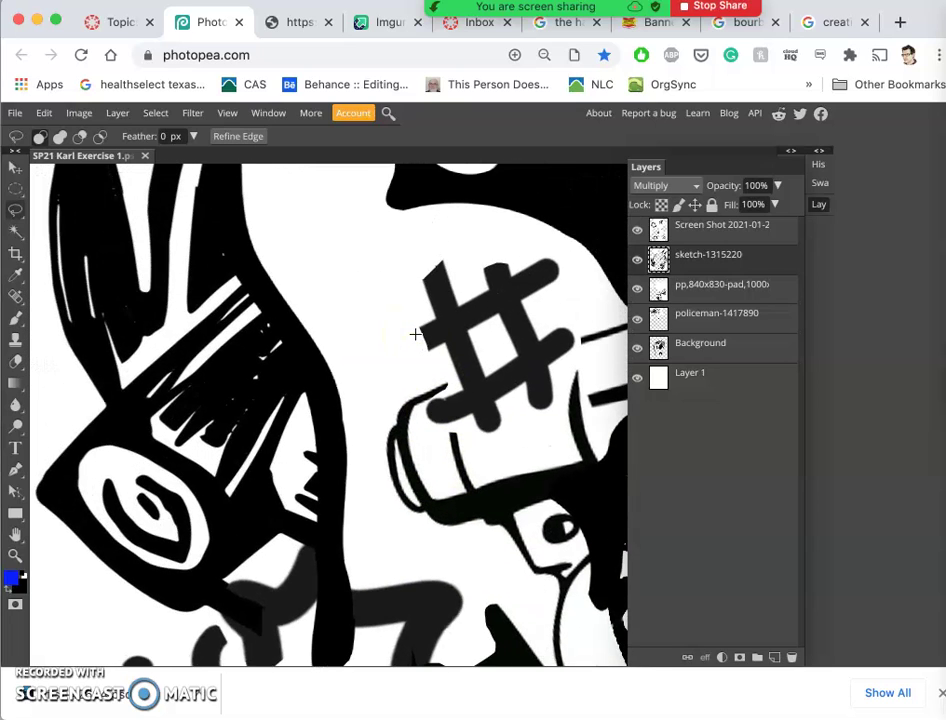
{"action": "scroll", "coordinate": [416, 333], "scroll_direction": "up", "scroll_amount": 6}
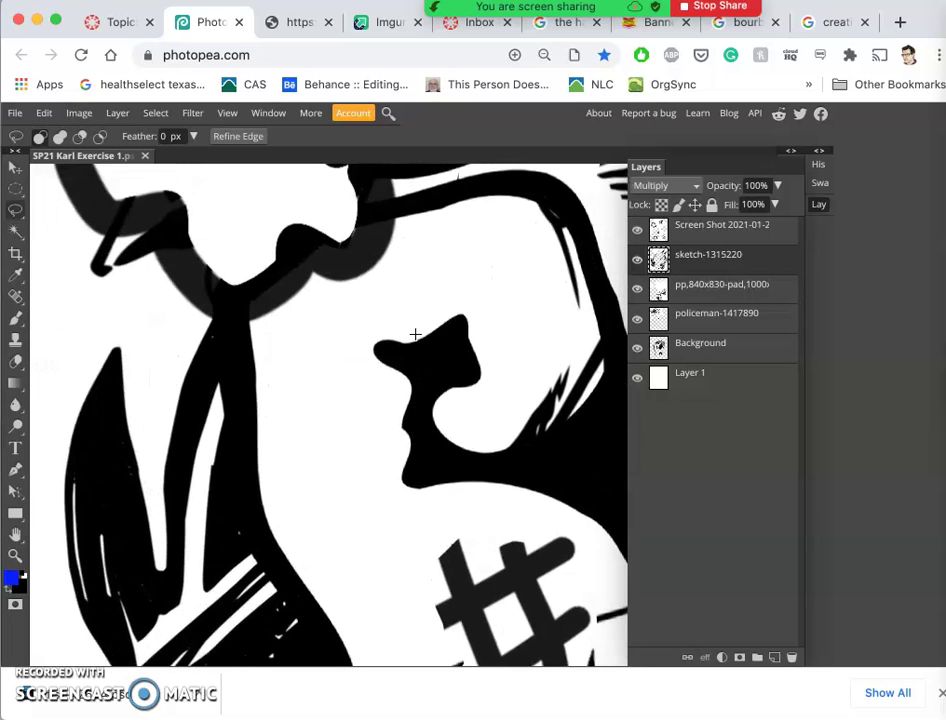
{"action": "scroll", "coordinate": [415, 334], "scroll_direction": "down", "scroll_amount": 10}
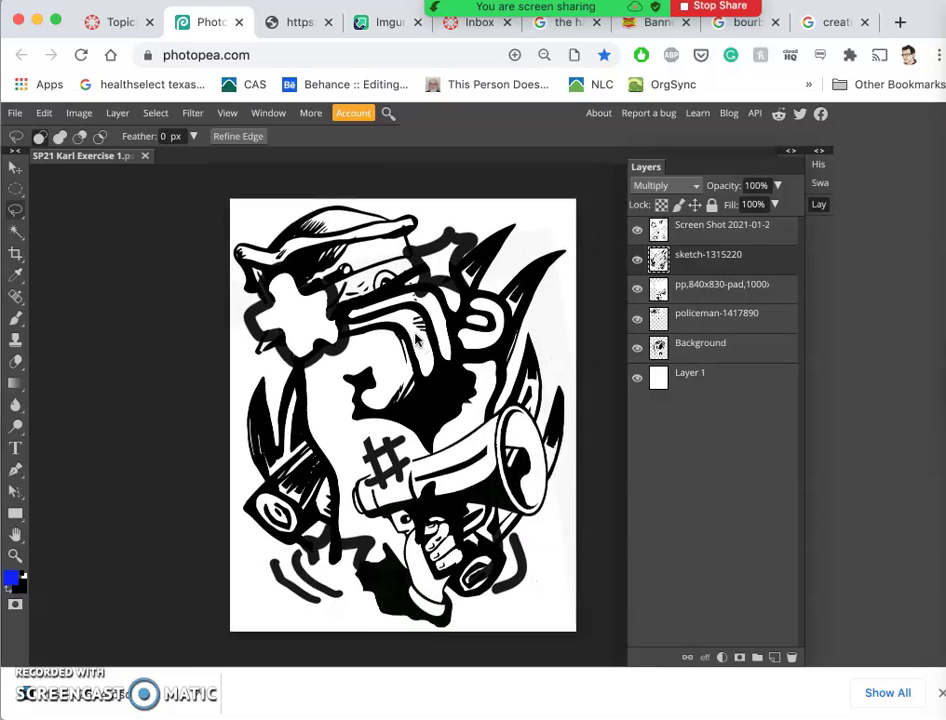
{"action": "scroll", "coordinate": [418, 340], "scroll_direction": "down", "scroll_amount": 2}
{"action": "scroll", "coordinate": [418, 340], "scroll_direction": "up", "scroll_amount": 4}
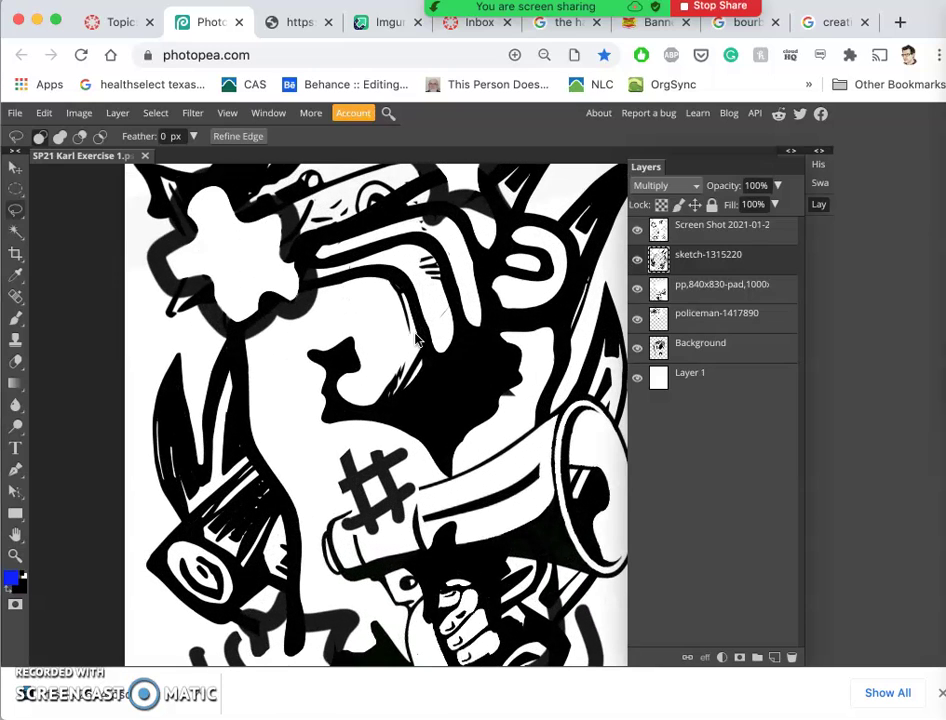
{"action": "scroll", "coordinate": [418, 340], "scroll_direction": "up", "scroll_amount": 2}
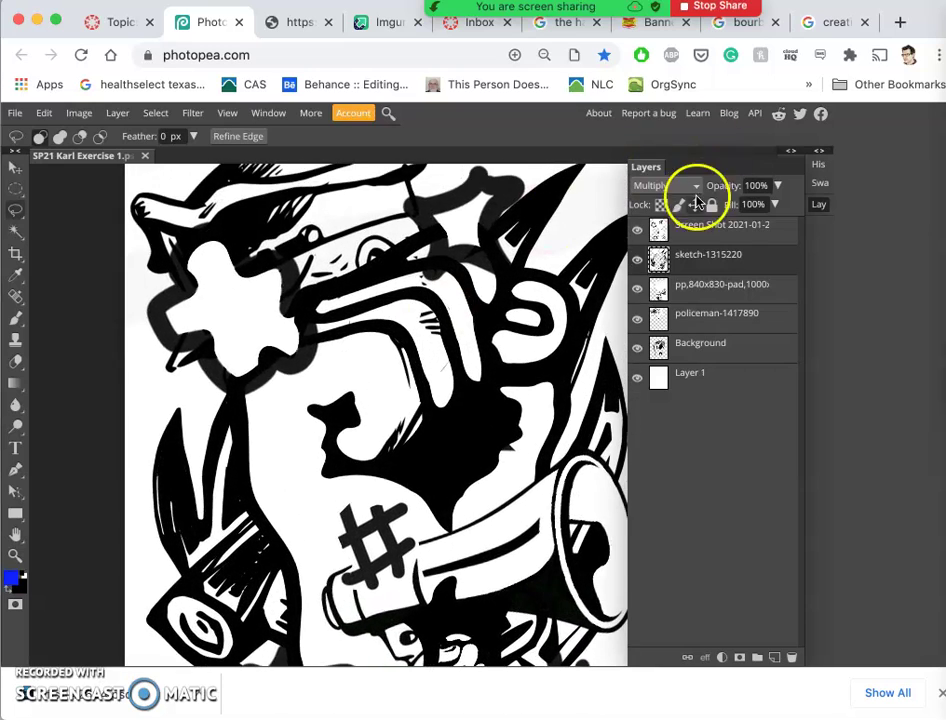
{"action": "left_click", "coordinate": [697, 222]}
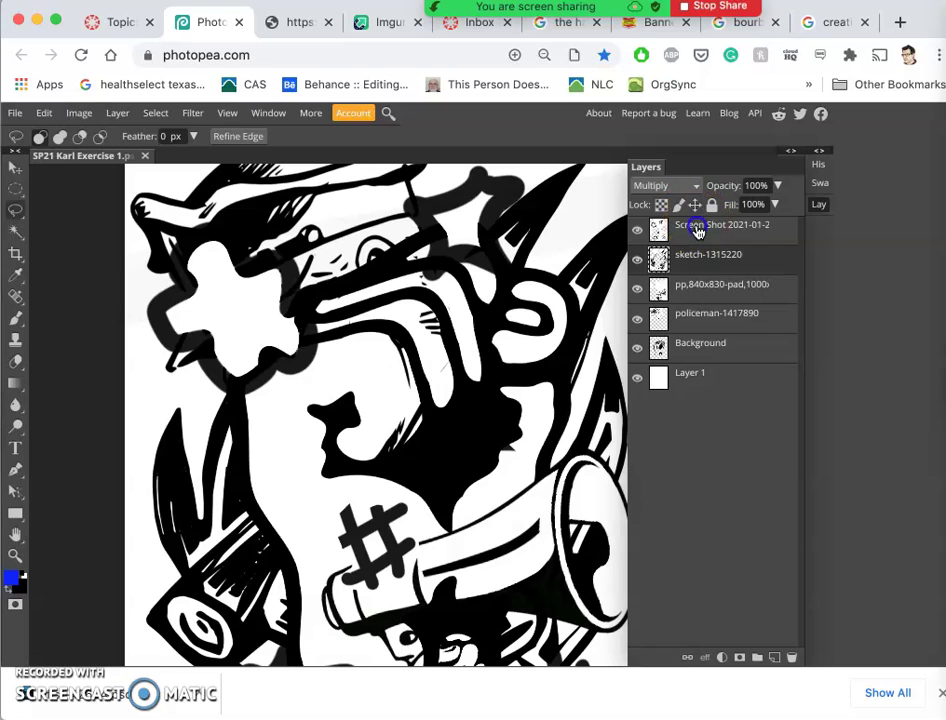
{"action": "left_click", "coordinate": [276, 278]}
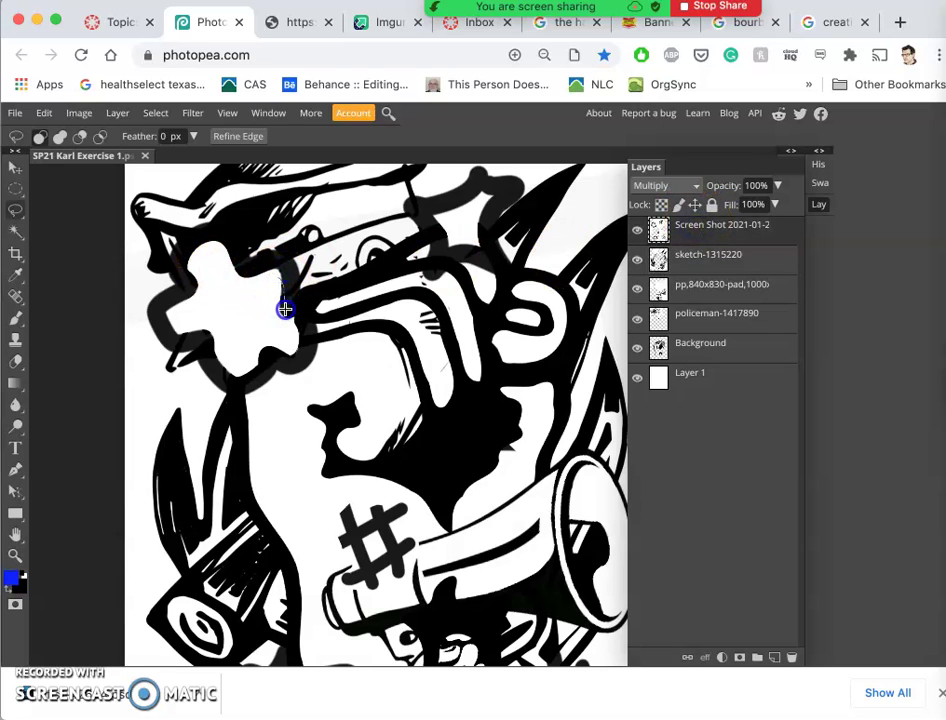
{"action": "left_click_drag", "start_coordinate": [285, 310], "coordinate": [302, 338]}
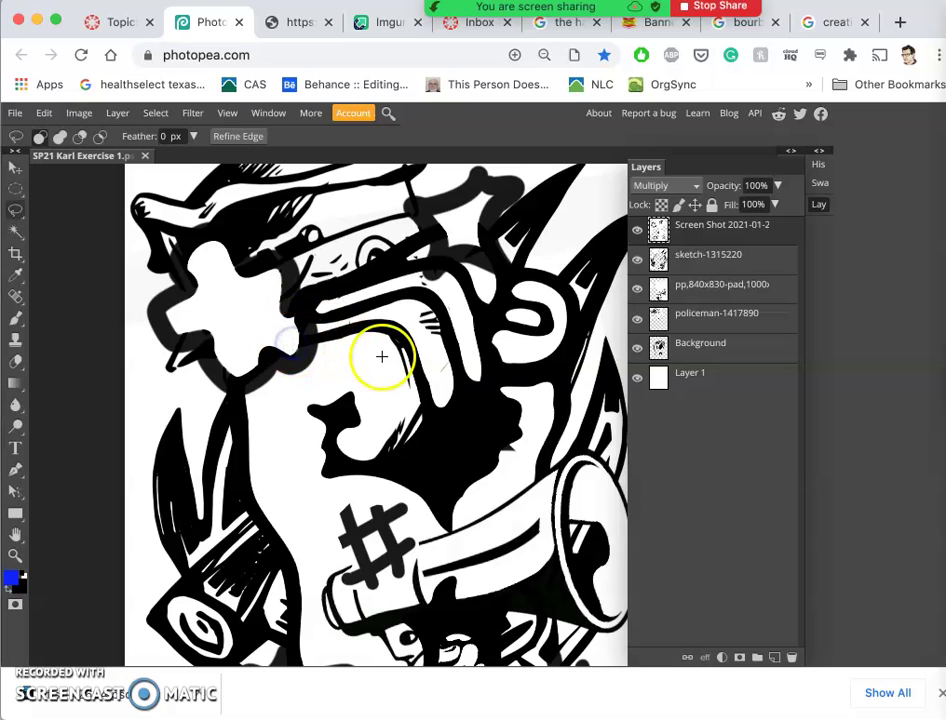
{"action": "scroll", "coordinate": [381, 356], "scroll_direction": "down", "scroll_amount": 3}
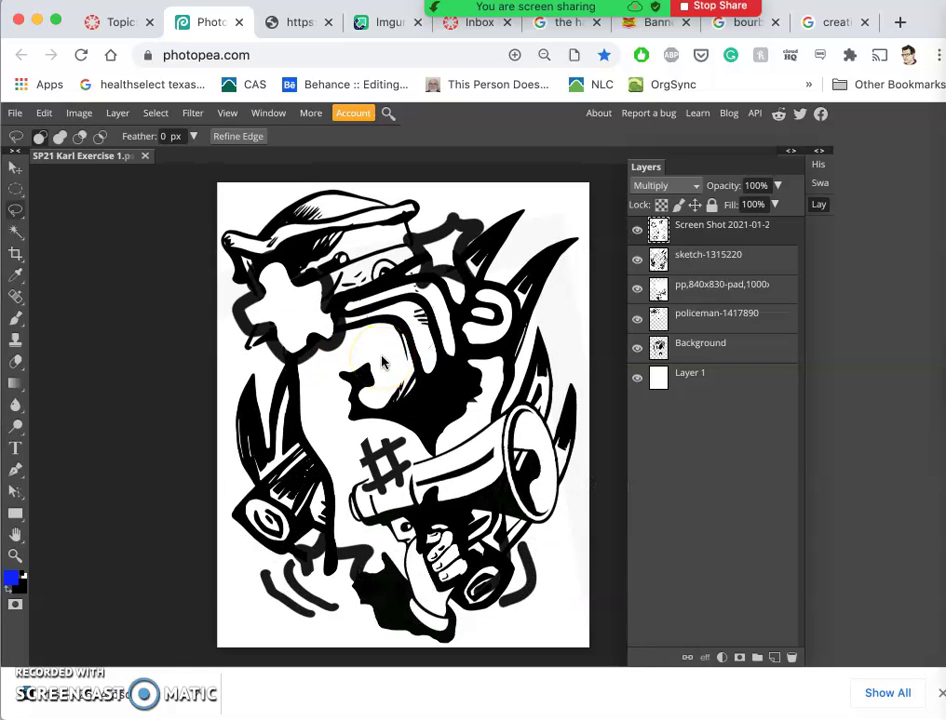
{"action": "scroll", "coordinate": [381, 362], "scroll_direction": "down", "scroll_amount": 2}
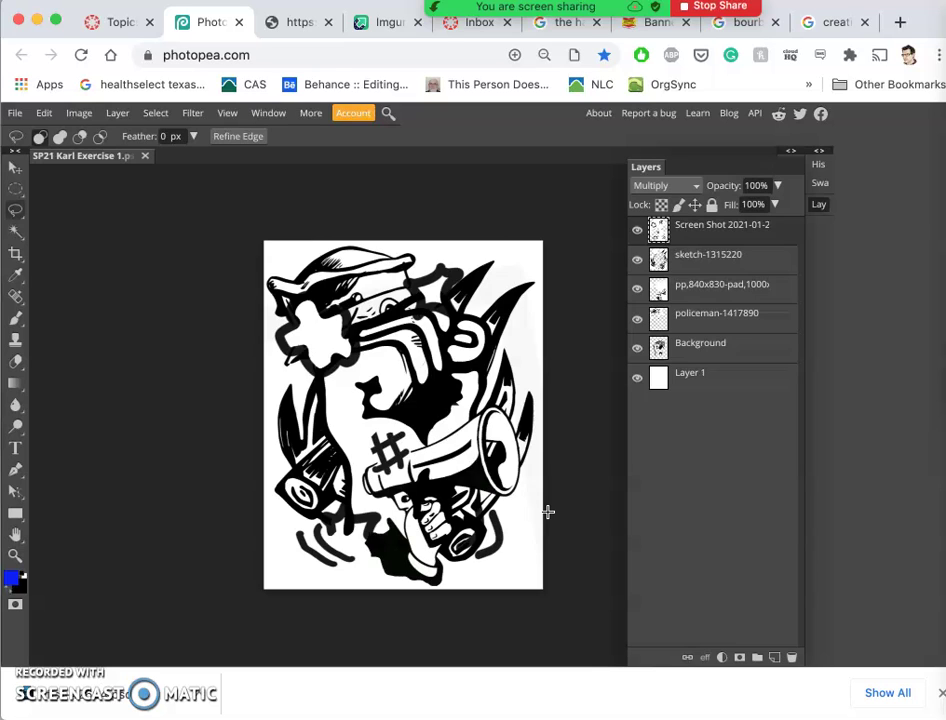
{"action": "left_click", "coordinate": [18, 113]}
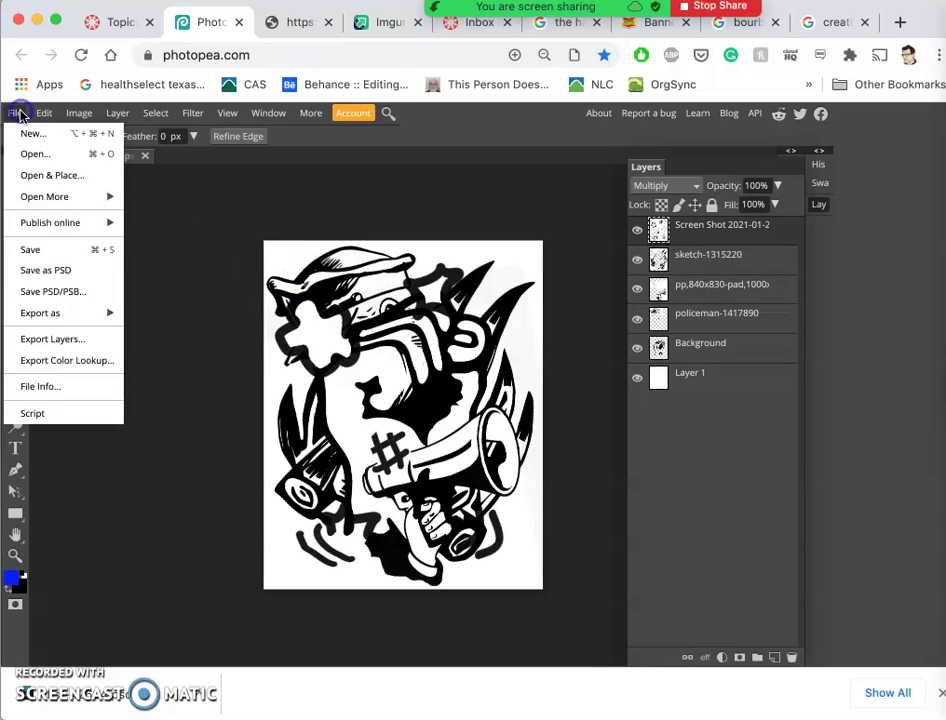
{"action": "left_click", "coordinate": [56, 257]}
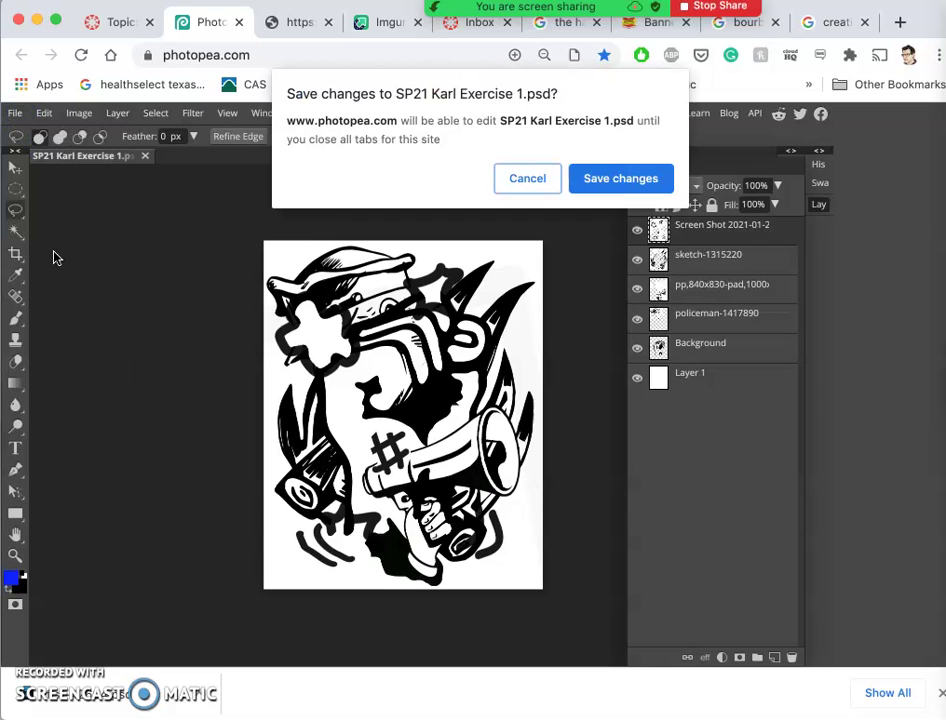
{"action": "left_click", "coordinate": [602, 177]}
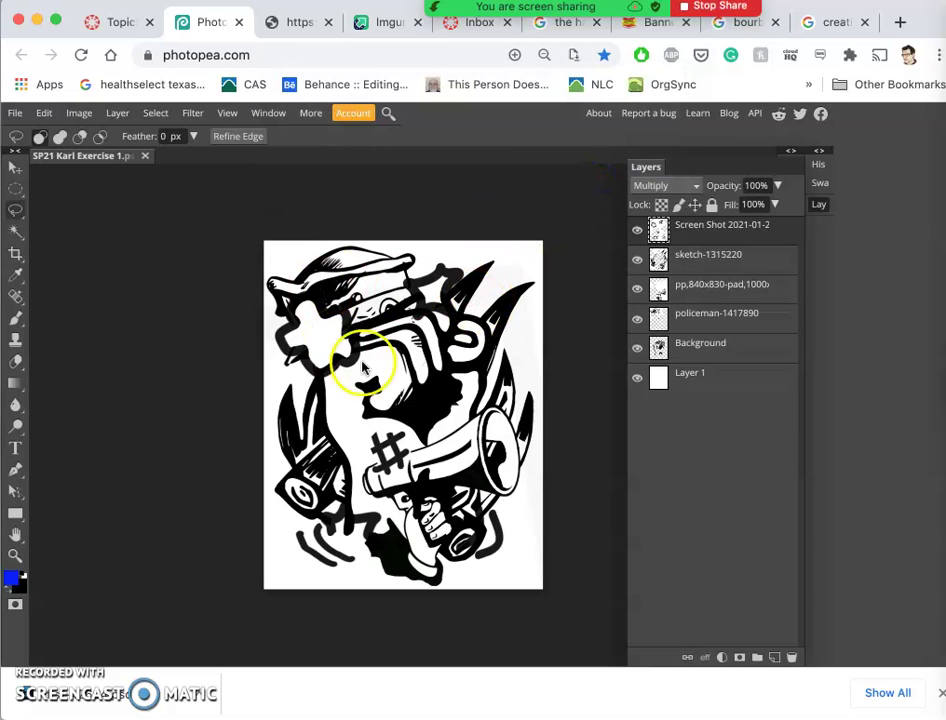
{"action": "mouse_move", "coordinate": [20, 550]}
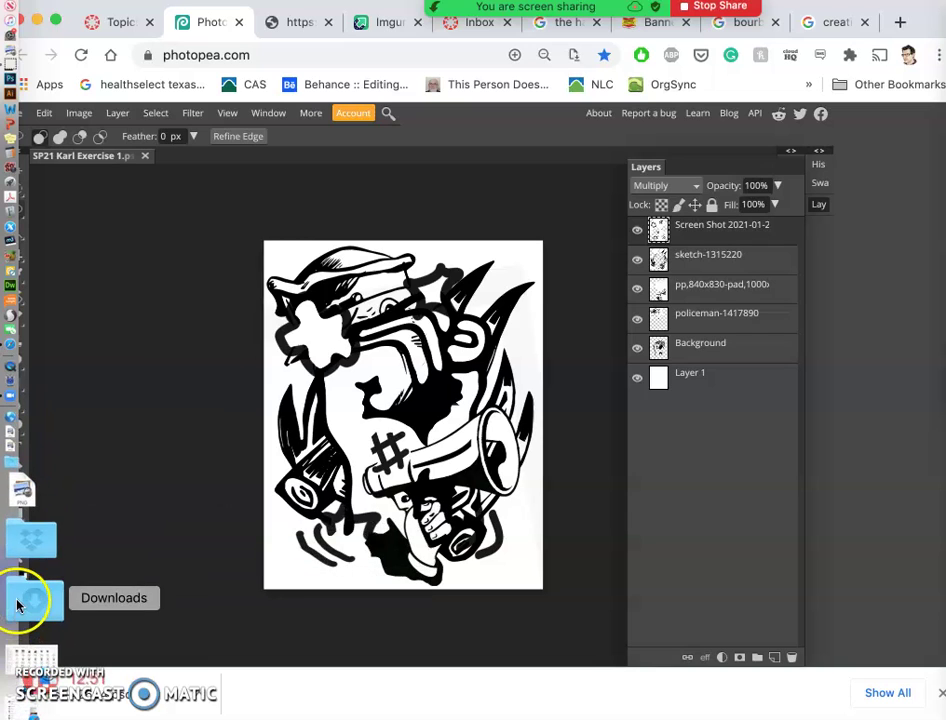
{"action": "left_click", "coordinate": [20, 600]}
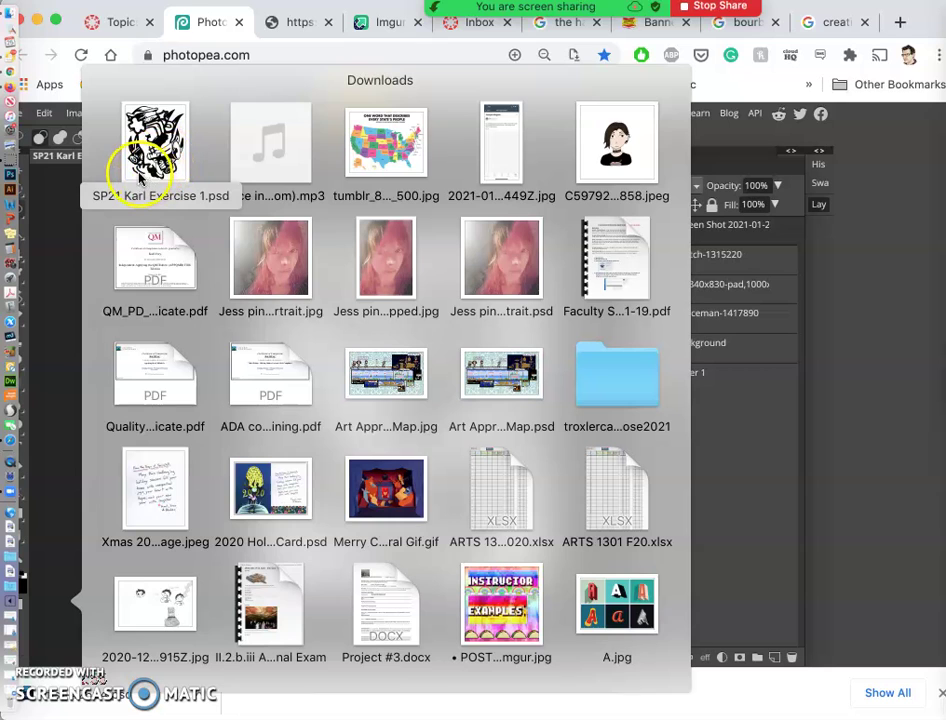
{"action": "left_click_drag", "start_coordinate": [148, 158], "coordinate": [146, 329]}
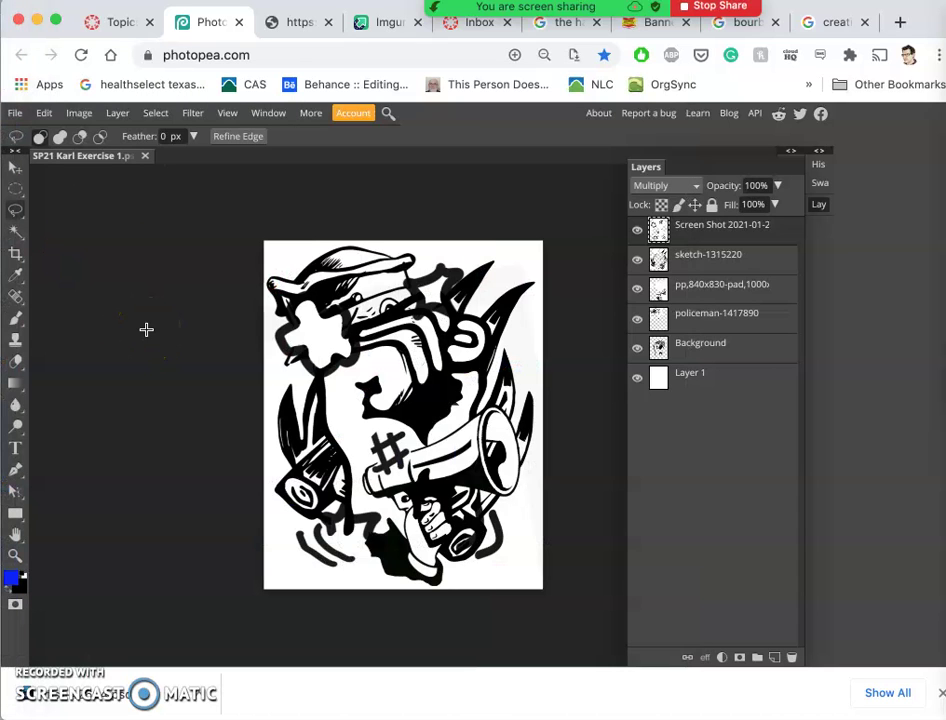
{"action": "left_click_drag", "start_coordinate": [785, 228], "coordinate": [706, 340]}
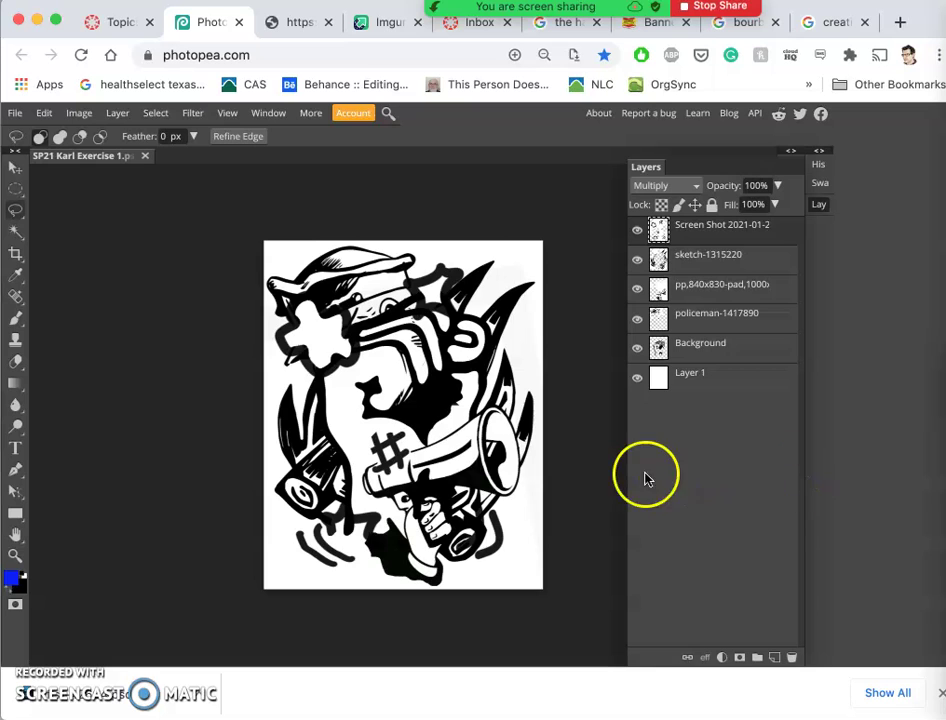
{"action": "left_click", "coordinate": [246, 470]}
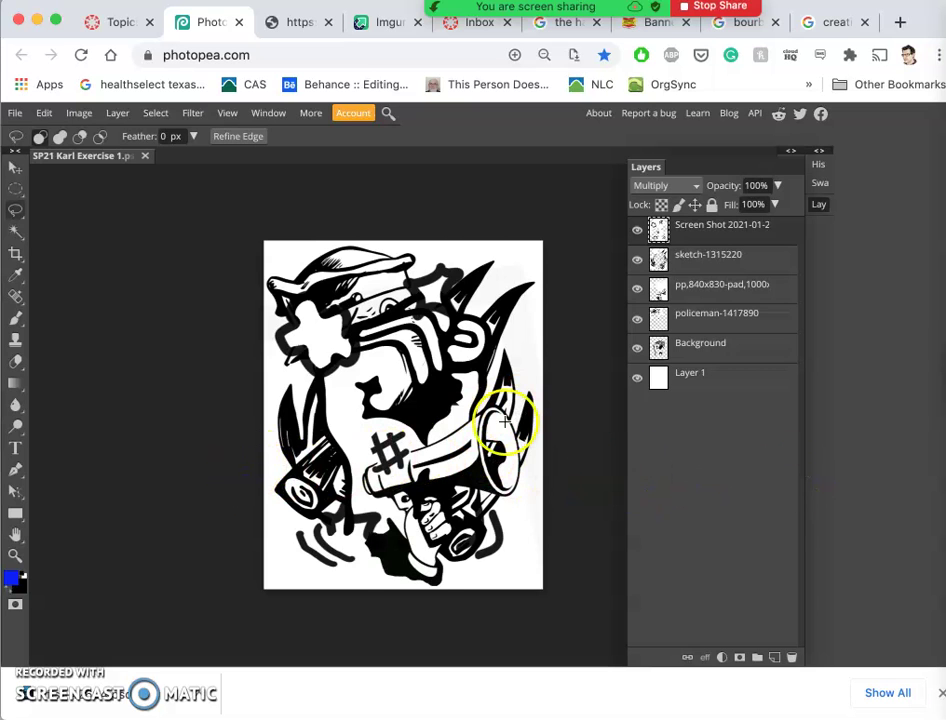
{"action": "scroll", "coordinate": [505, 410], "scroll_direction": "up", "scroll_amount": 10}
{"action": "scroll", "coordinate": [505, 427], "scroll_direction": "down", "scroll_amount": 10}
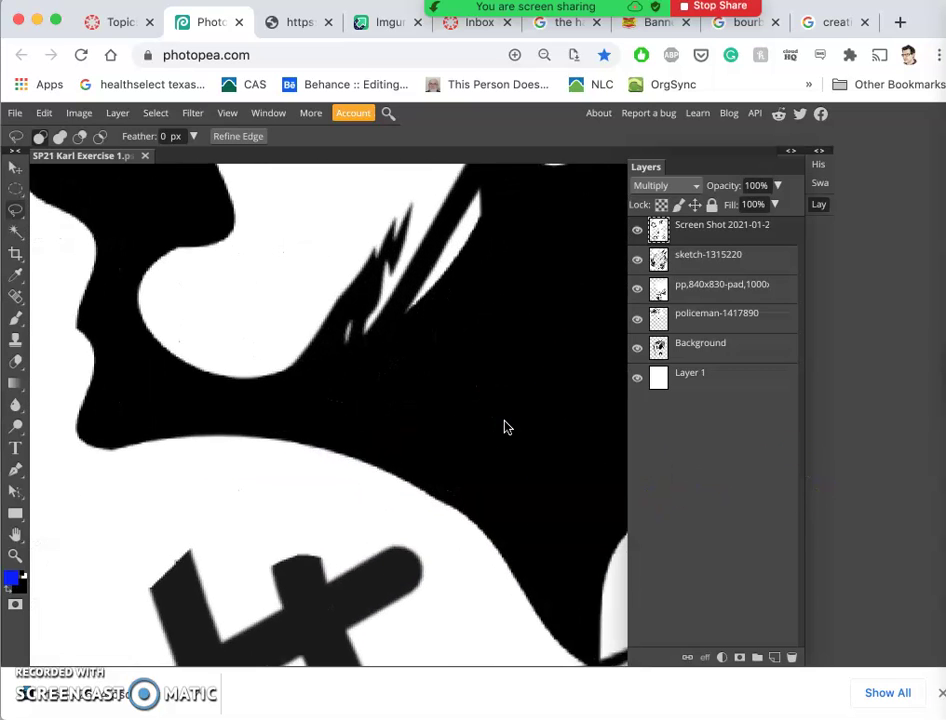
{"action": "scroll", "coordinate": [382, 334], "scroll_direction": "down", "scroll_amount": 2}
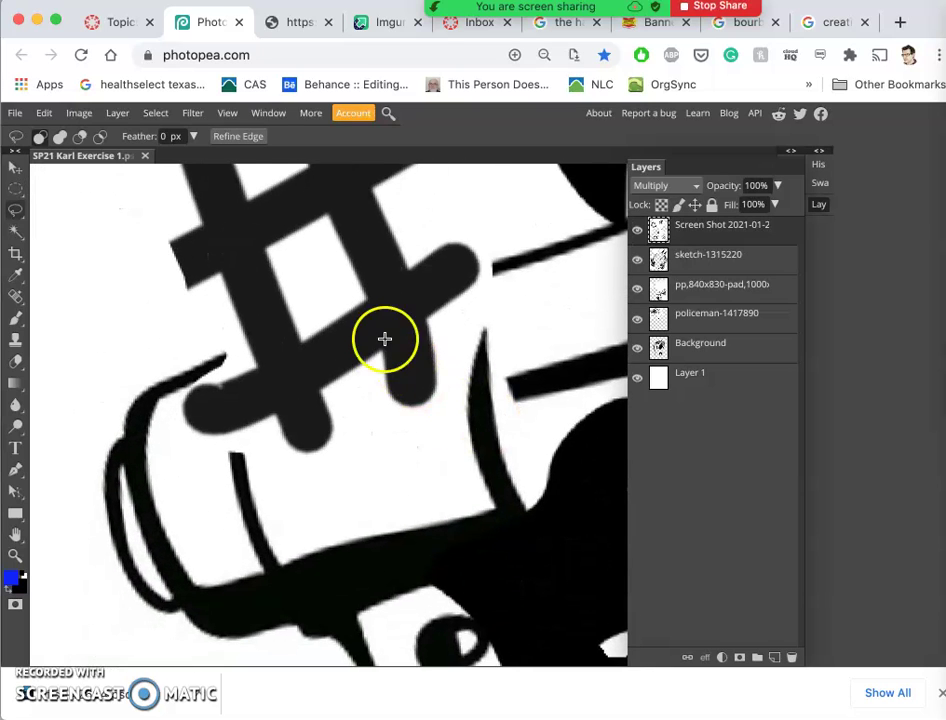
{"action": "scroll", "coordinate": [332, 532], "scroll_direction": "down", "scroll_amount": 6}
{"action": "scroll", "coordinate": [330, 519], "scroll_direction": "down", "scroll_amount": 3}
{"action": "scroll", "coordinate": [327, 481], "scroll_direction": "up", "scroll_amount": 2}
{"action": "scroll", "coordinate": [329, 481], "scroll_direction": "down", "scroll_amount": 10}
{"action": "scroll", "coordinate": [329, 484], "scroll_direction": "down", "scroll_amount": 2}
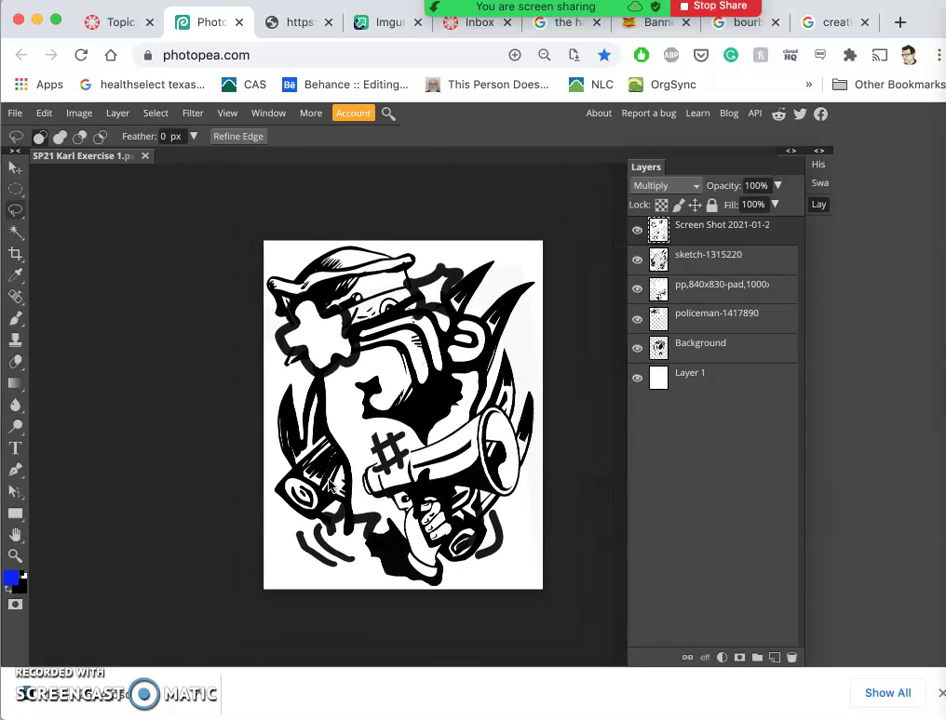
{"action": "scroll", "coordinate": [330, 482], "scroll_direction": "up", "scroll_amount": 2}
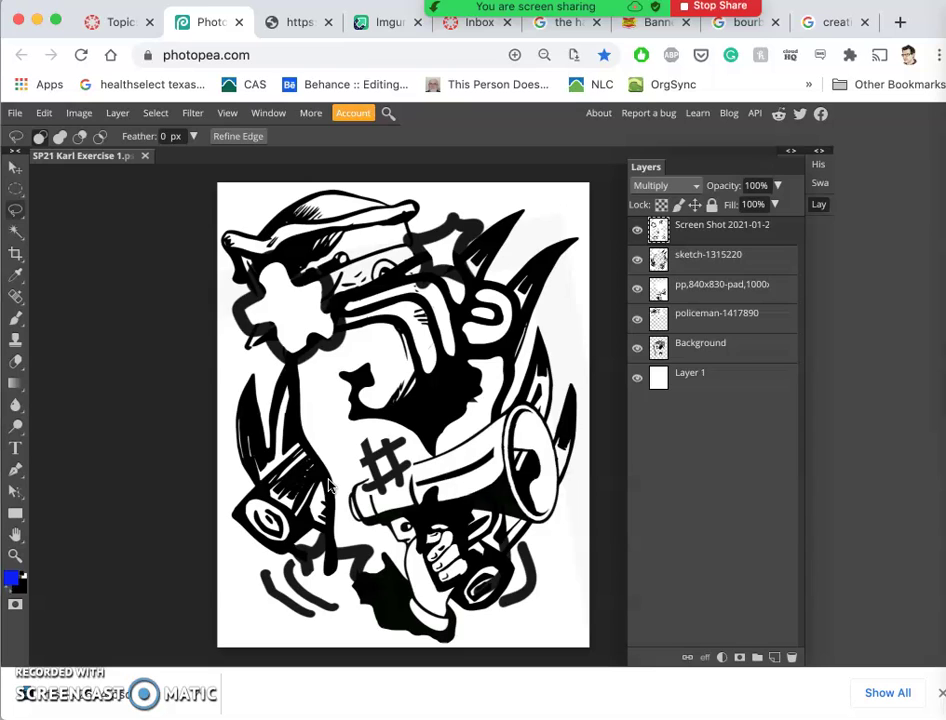
{"action": "left_click", "coordinate": [692, 355]}
{"action": "left_click", "coordinate": [423, 177]}
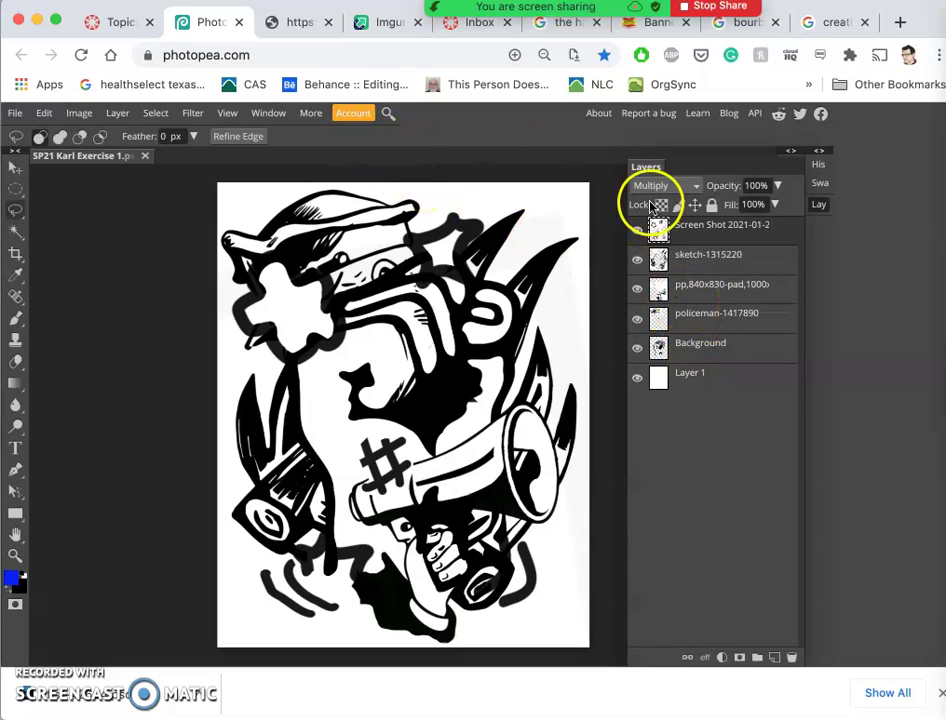
{"action": "left_click", "coordinate": [684, 235]}
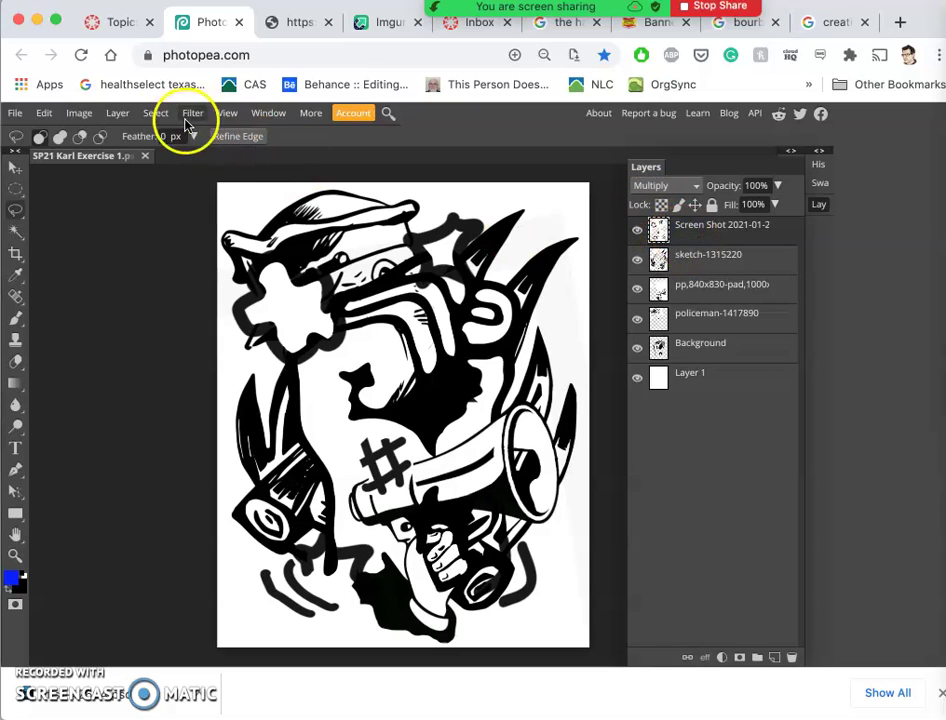
Step: Select all layers from the top down to Layer 1
{"action": "left_click", "coordinate": [118, 114]}
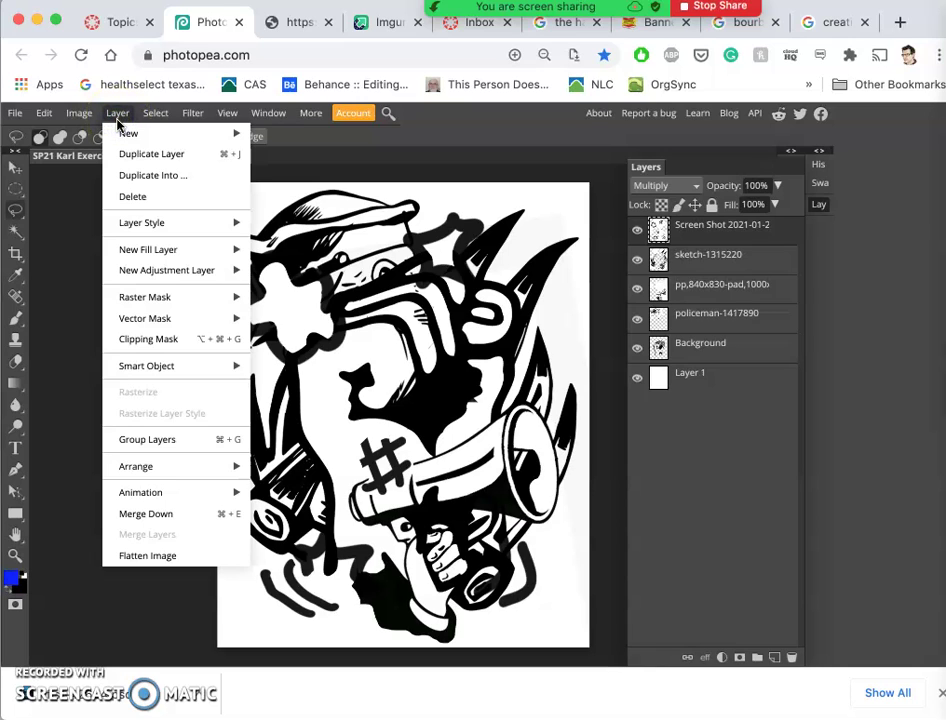
{"action": "left_click", "coordinate": [692, 240]}
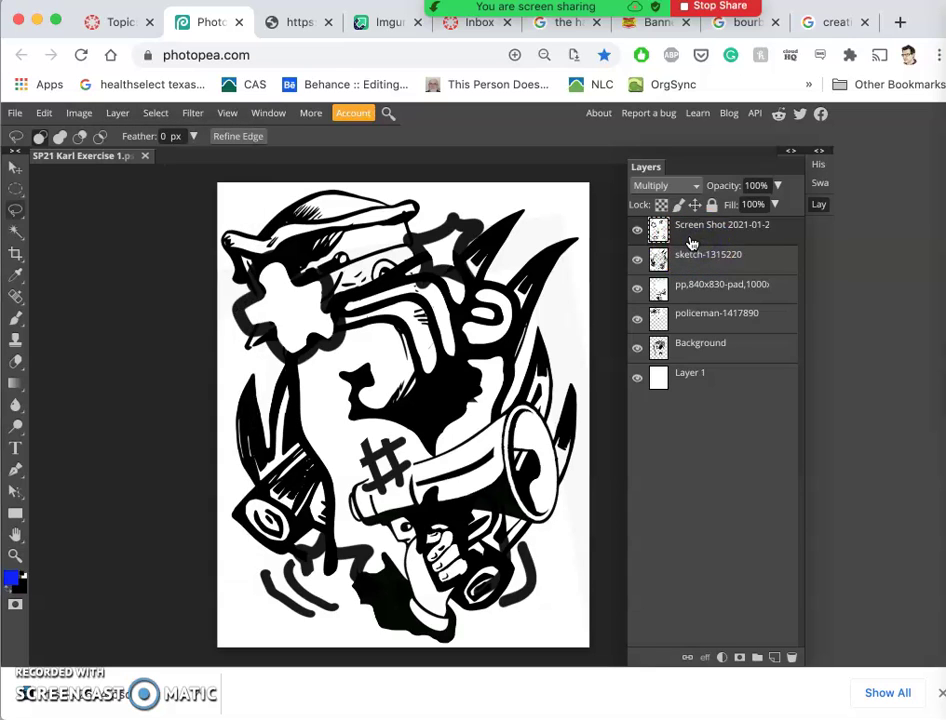
{"action": "left_click", "coordinate": [707, 325]}
{"action": "left_click", "coordinate": [718, 376]}
{"action": "left_click", "coordinate": [707, 258]}
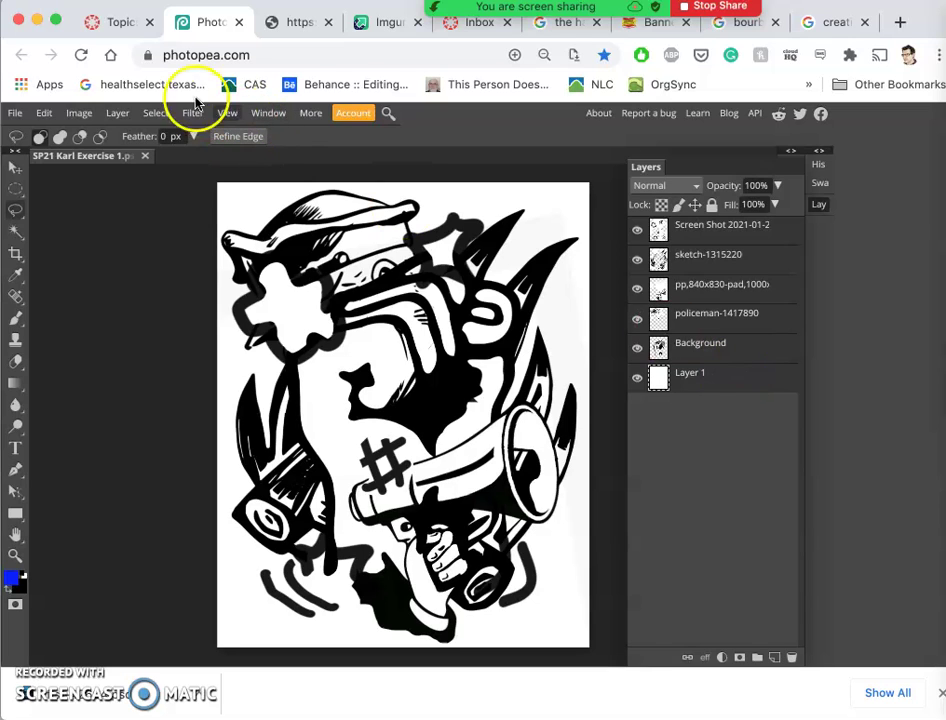
Step: Merge the selected layers, undo it, then add a merged copy of all layers on top
{"action": "left_click", "coordinate": [120, 113]}
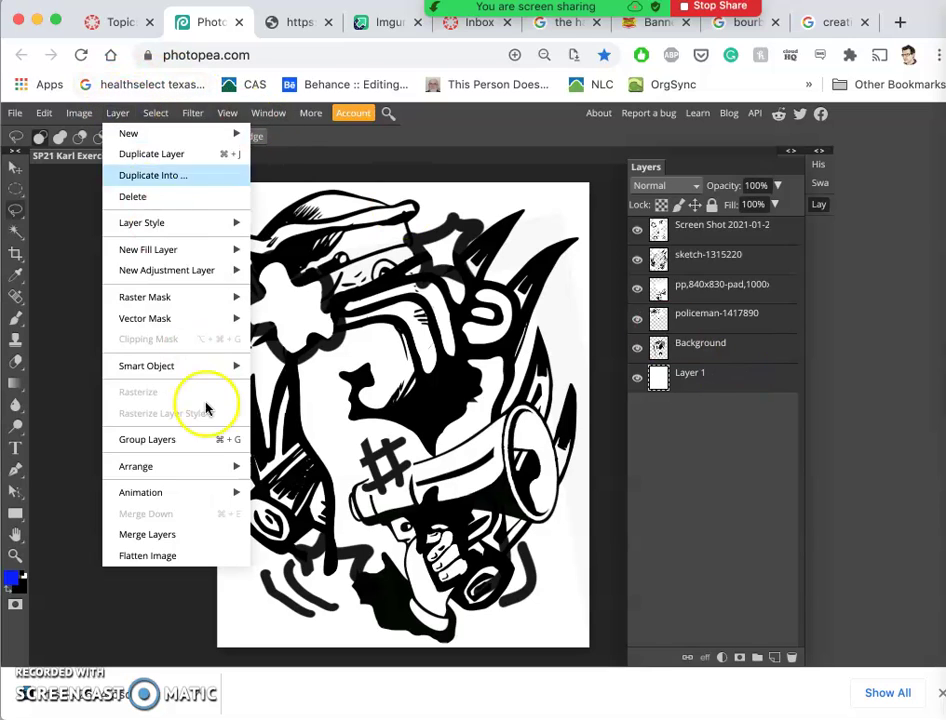
{"action": "mouse_move", "coordinate": [200, 490]}
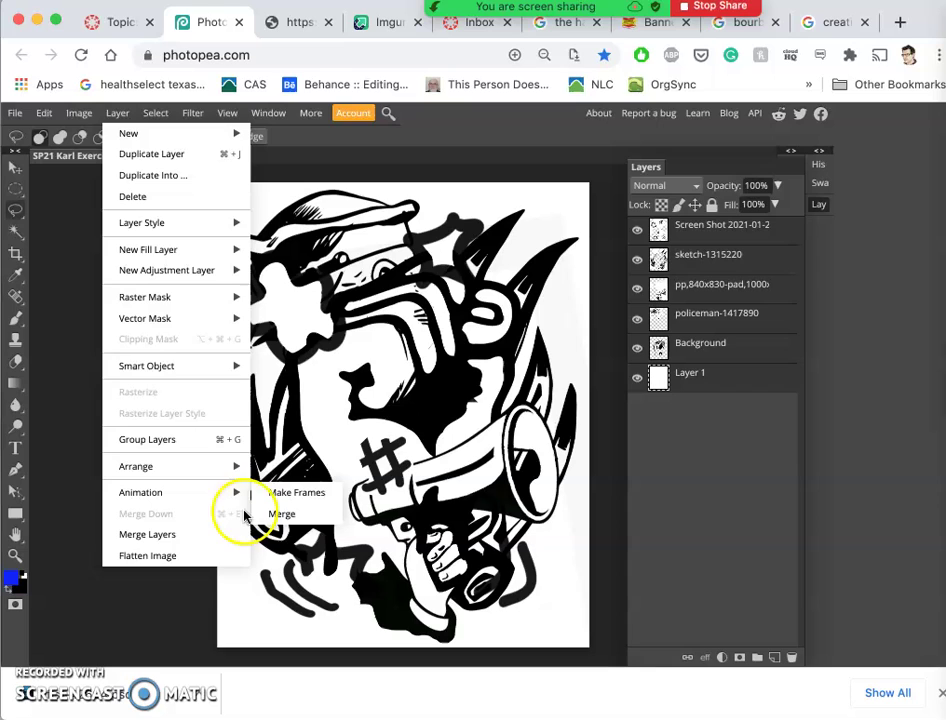
{"action": "left_click", "coordinate": [162, 540]}
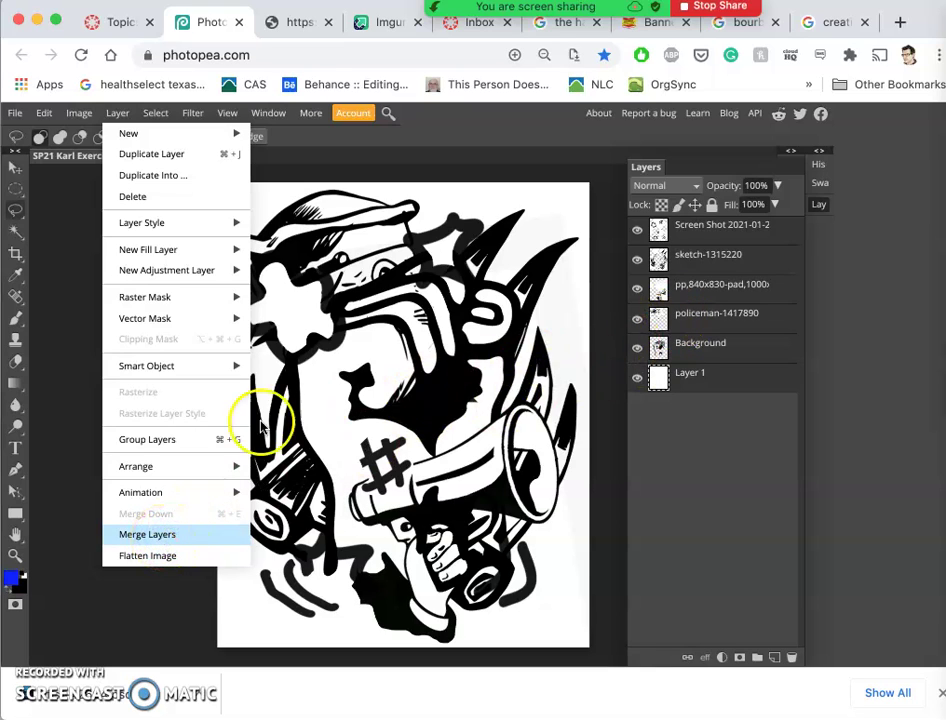
{"action": "left_click", "coordinate": [155, 538]}
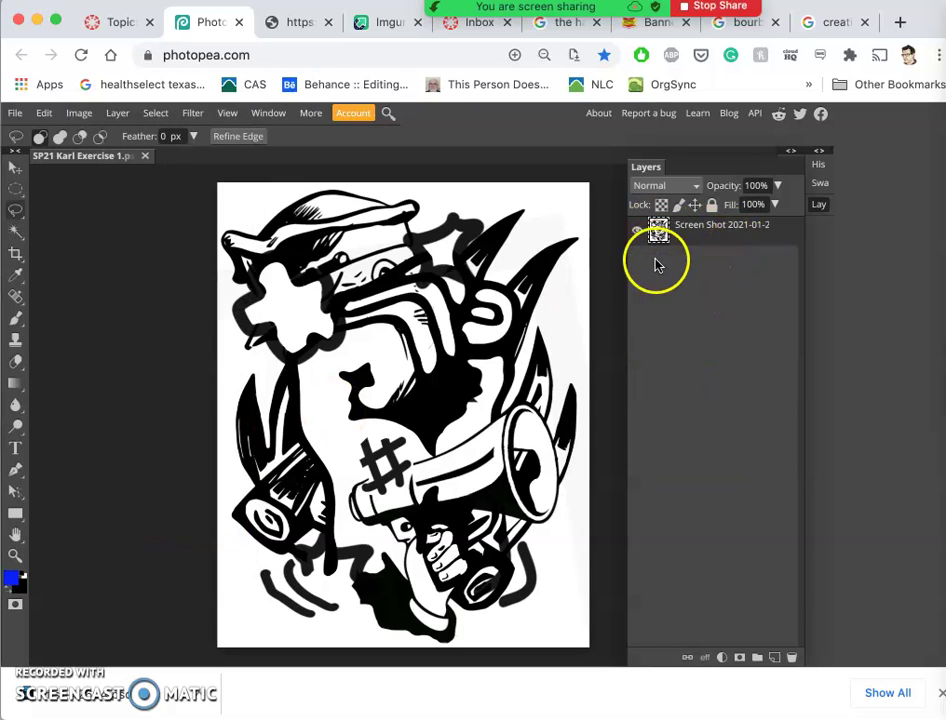
{"action": "key", "text": "ctrl+z"}
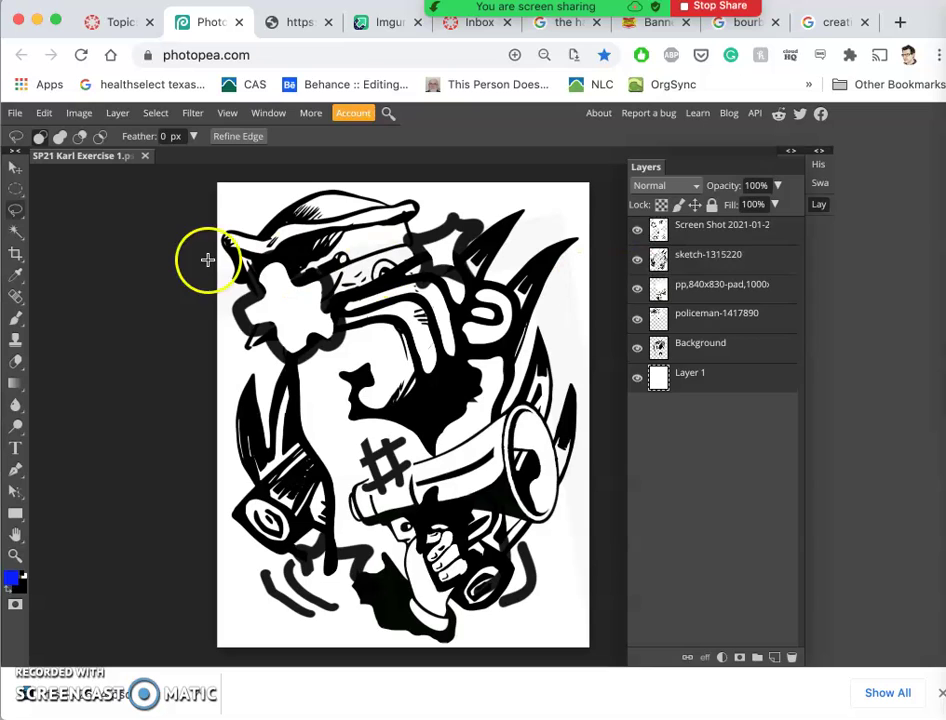
{"action": "left_click", "coordinate": [116, 118]}
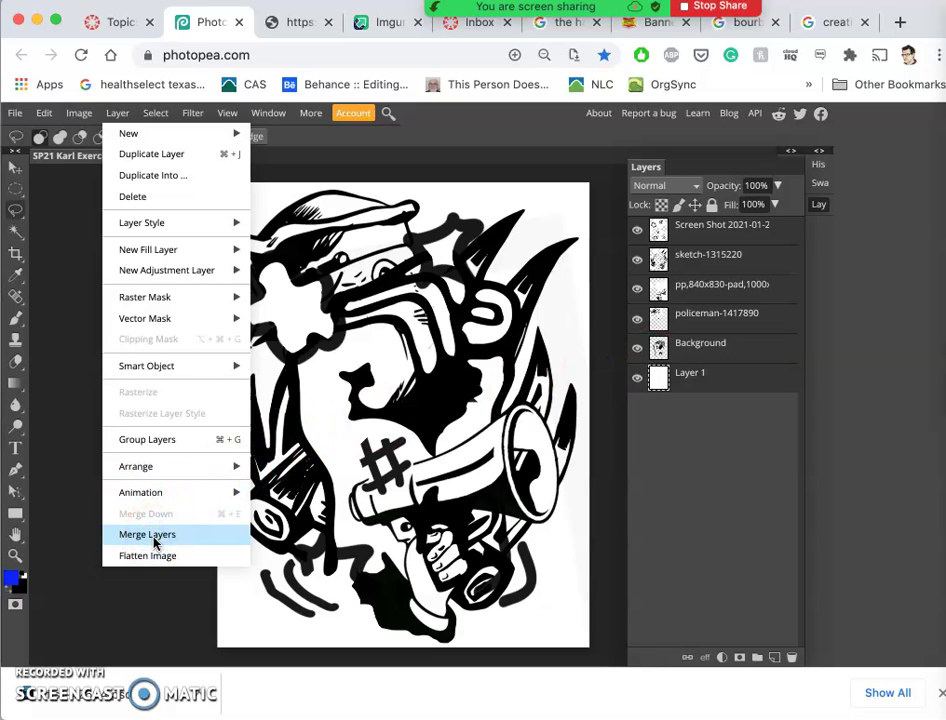
{"action": "left_click", "coordinate": [382, 456]}
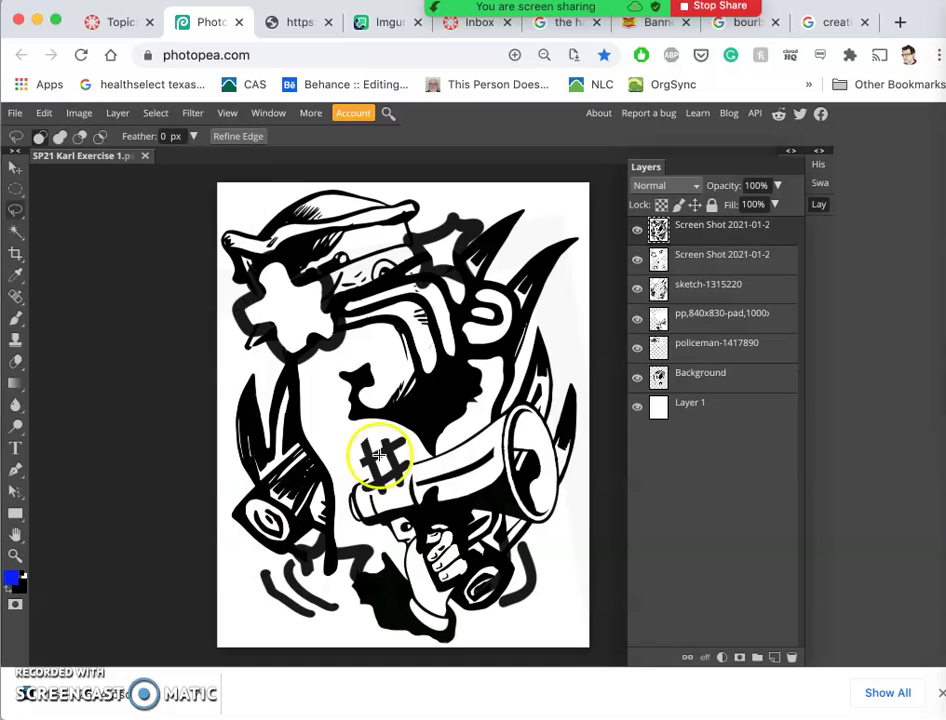
Step: Hide the original layers beneath the merged copy, leaving only the merged layer visible
{"action": "left_click", "coordinate": [638, 261]}
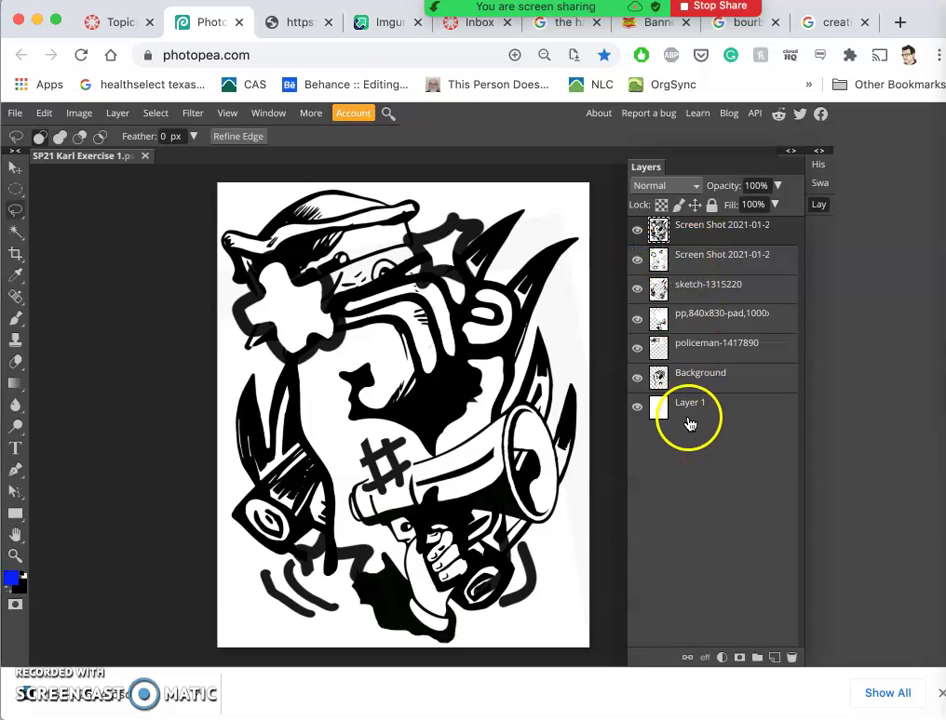
{"action": "left_click", "coordinate": [637, 262]}
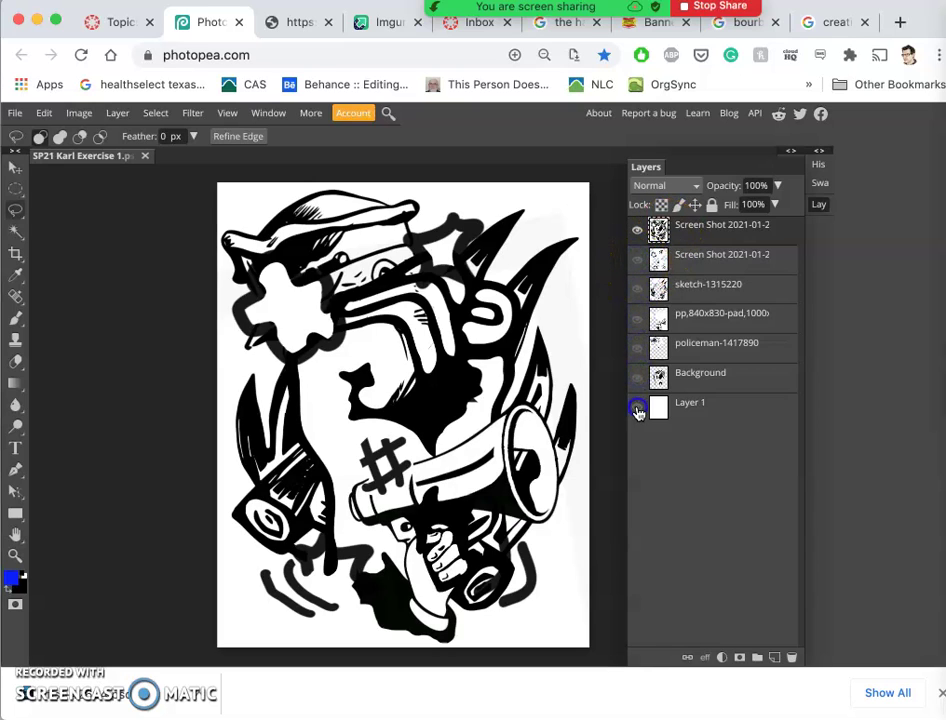
{"action": "left_click", "coordinate": [638, 229]}
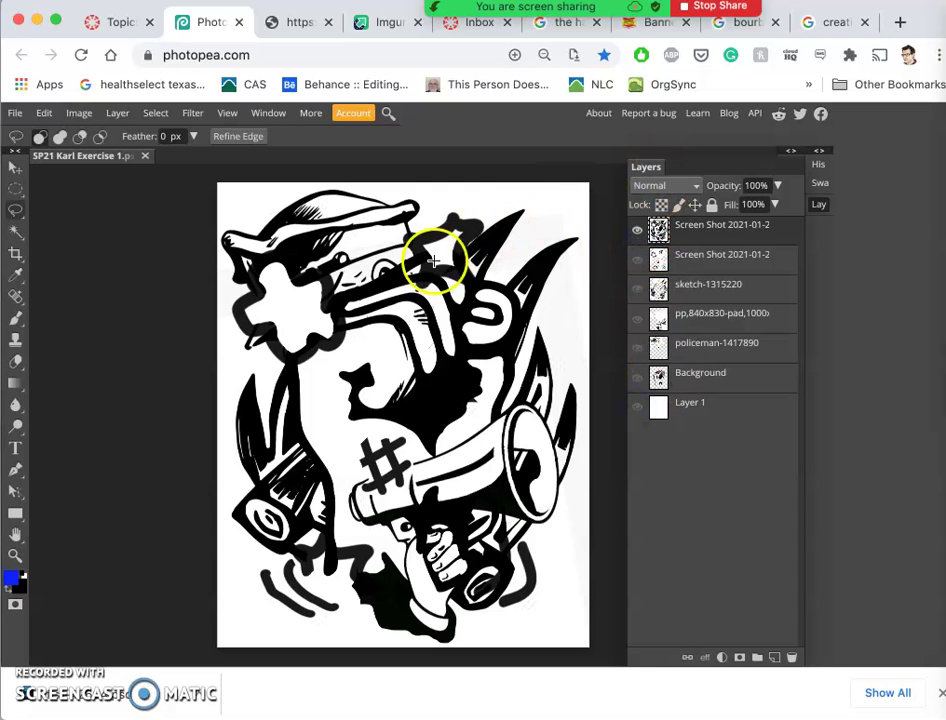
{"action": "left_click", "coordinate": [638, 231]}
{"action": "left_click", "coordinate": [638, 231]}
{"action": "left_click", "coordinate": [638, 231]}
{"action": "left_click", "coordinate": [638, 231]}
{"action": "left_click", "coordinate": [638, 231]}
{"action": "left_click", "coordinate": [638, 231]}
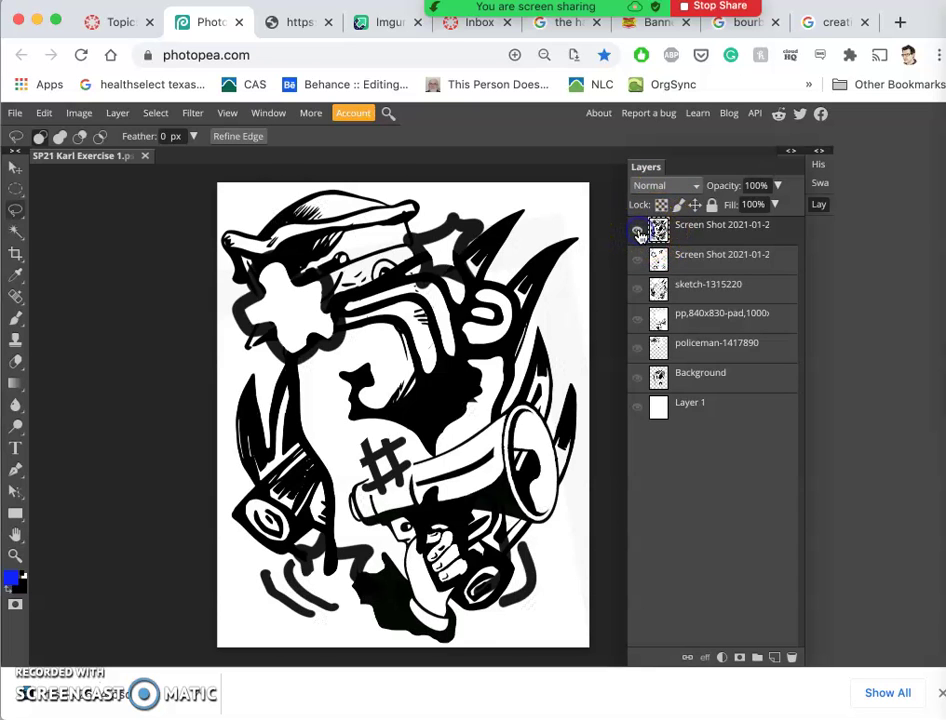
Step: Select all white areas with the Magic Wand, Contiguous turned off
{"action": "left_click", "coordinate": [16, 233]}
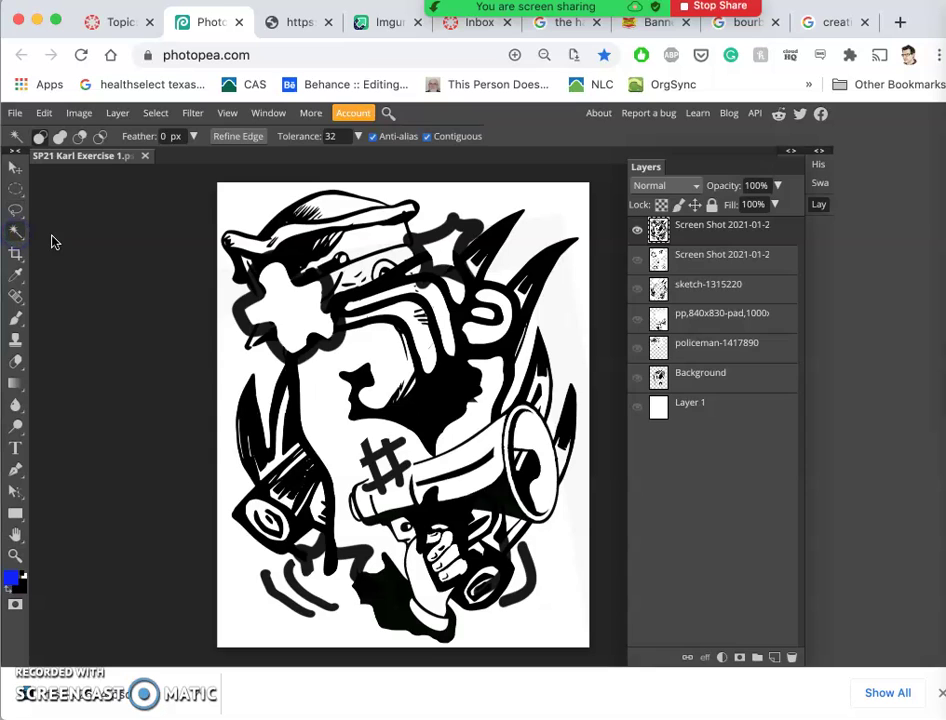
{"action": "left_click", "coordinate": [427, 136]}
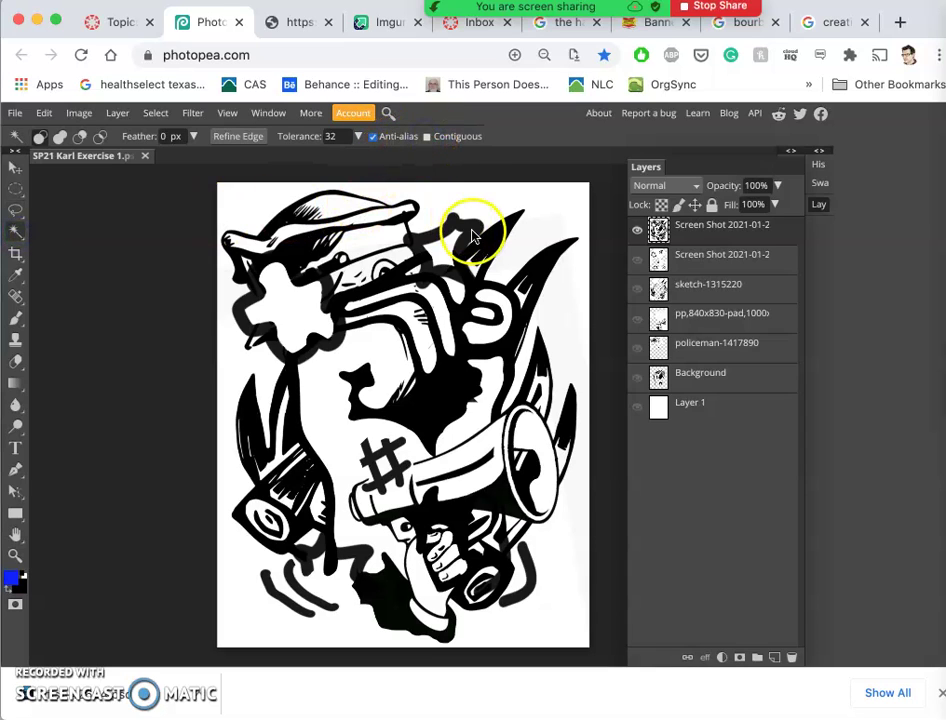
{"action": "left_click", "coordinate": [469, 195]}
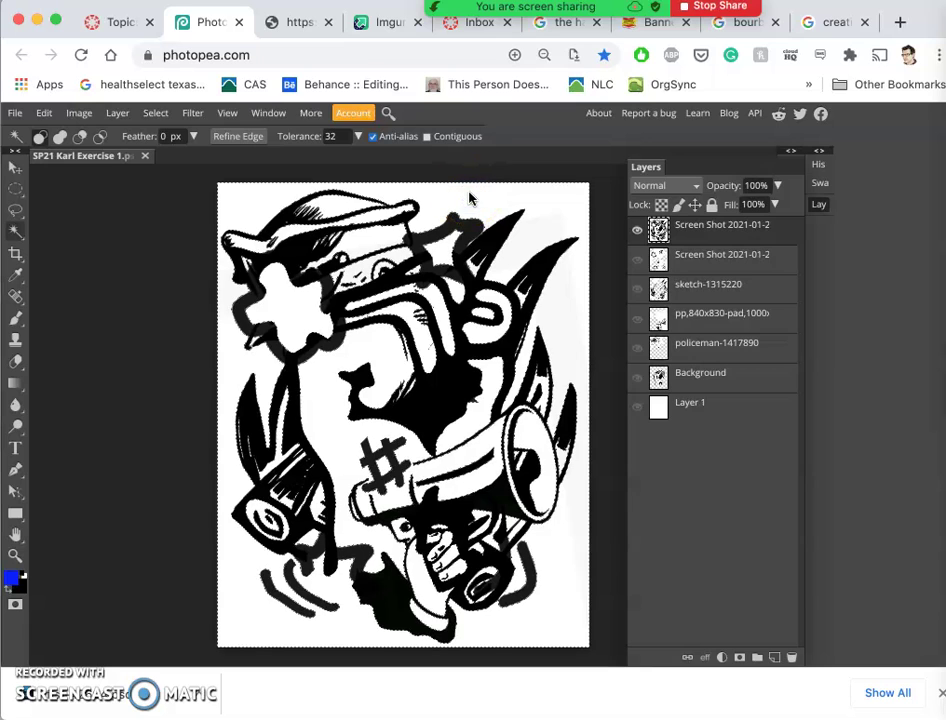